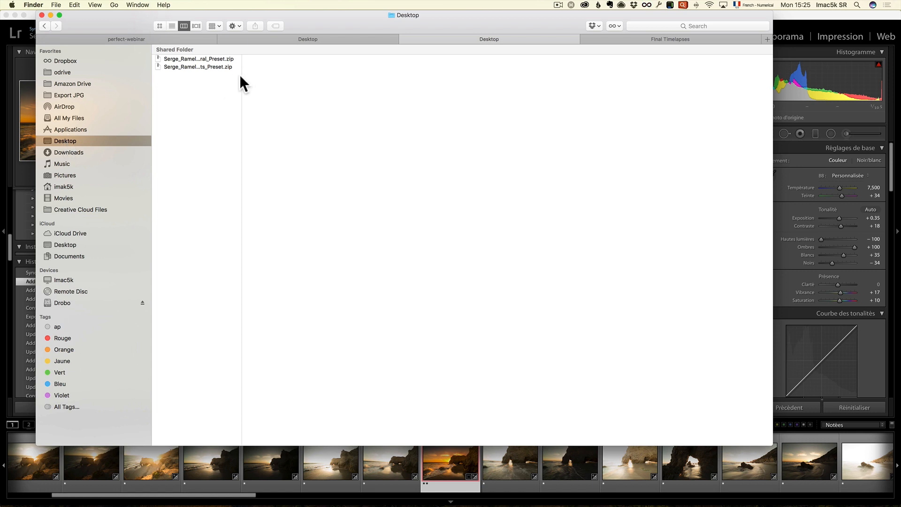
Step: Unzip the Everyday Natural and Special Effects preset archives on the Desktop and open the extracted 1 NATURAL EVERYDAY folder
{"action": "left_click_drag", "start_coordinate": [240, 74], "coordinate": [327, 75]}
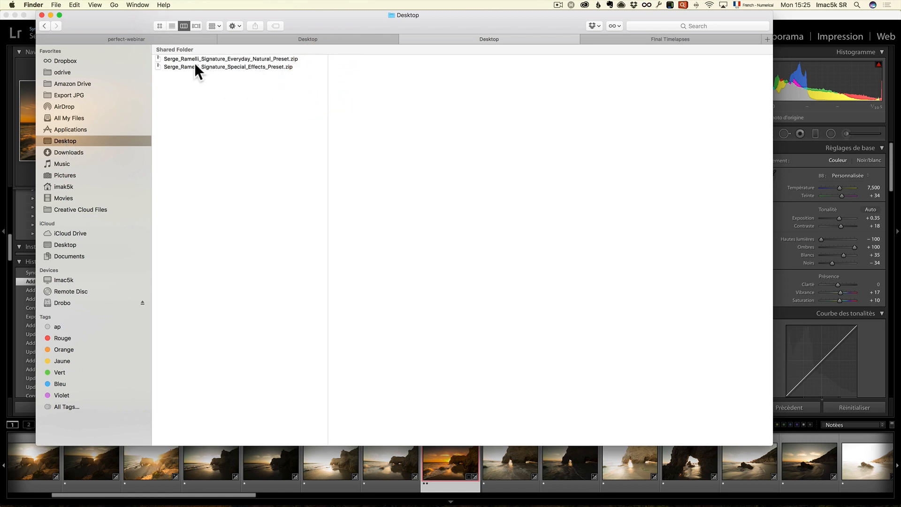
{"action": "double_click", "coordinate": [182, 57]}
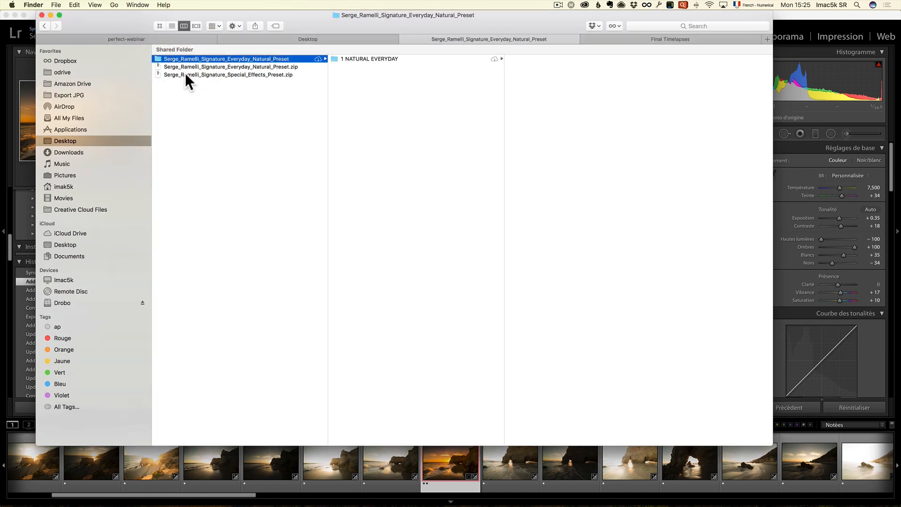
{"action": "double_click", "coordinate": [186, 75]}
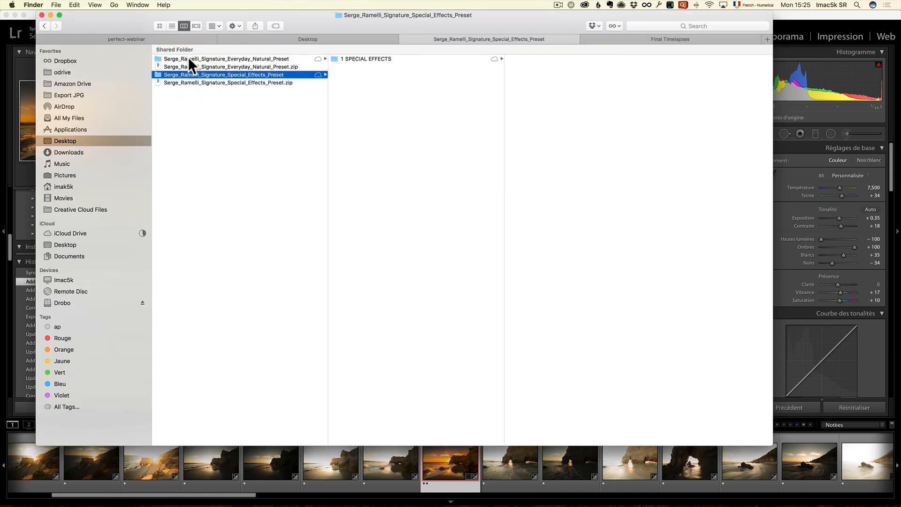
{"action": "left_click", "coordinate": [188, 59]}
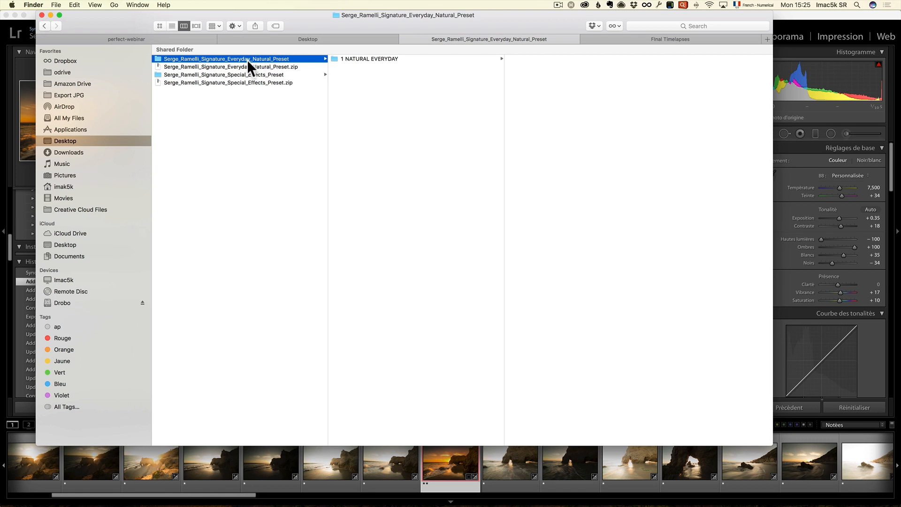
{"action": "left_click", "coordinate": [344, 60]}
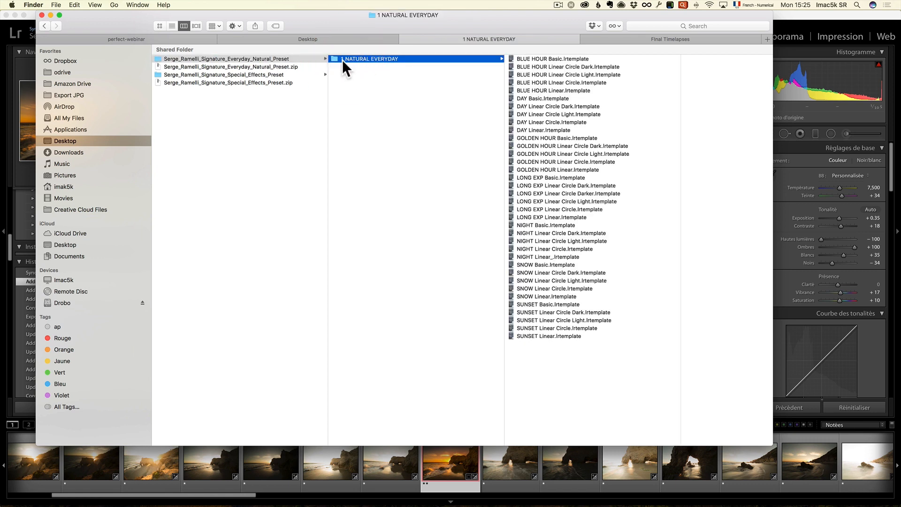
{"action": "left_click", "coordinate": [334, 58]}
Step: Switch to Lightroom and reveal the Lightroom presets folder in Finder from the presets preferences
{"action": "key", "text": "super+Tab"}
{"action": "left_click", "coordinate": [39, 4]}
{"action": "left_click", "coordinate": [49, 27]}
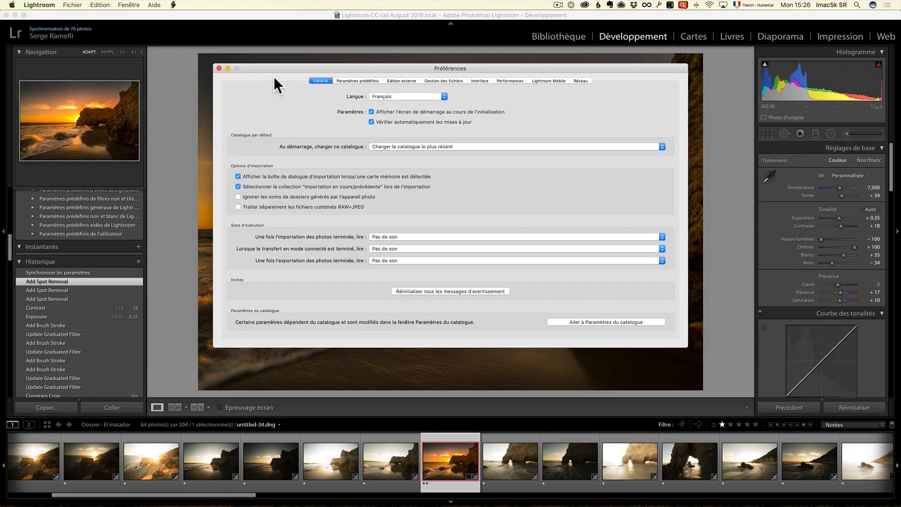
{"action": "left_click", "coordinate": [351, 80]}
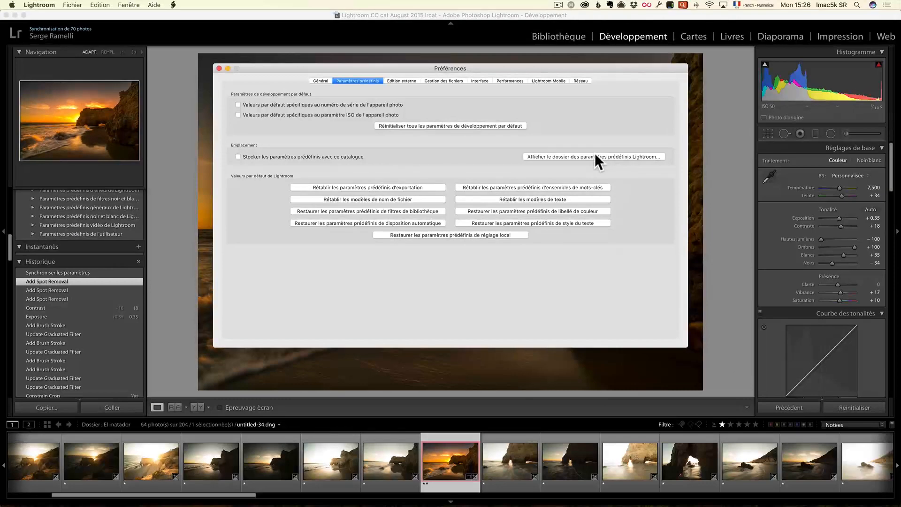
{"action": "left_click", "coordinate": [594, 156]}
{"action": "left_click_drag", "start_coordinate": [382, 155], "coordinate": [369, 34]}
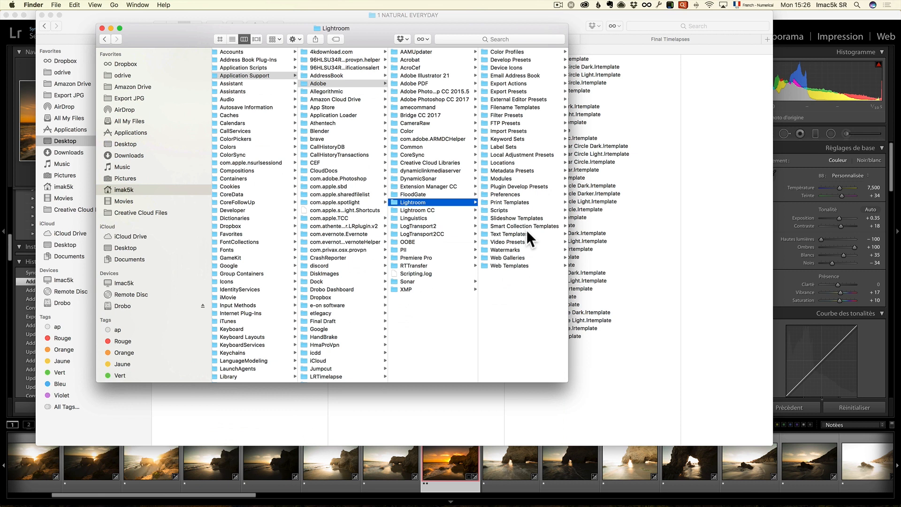
Step: Open the Develop Presets folder and examine its 1 NATURAL EVERYDAY and 1 SPECIAL EFFECTS subfolders
{"action": "left_click", "coordinate": [503, 57]}
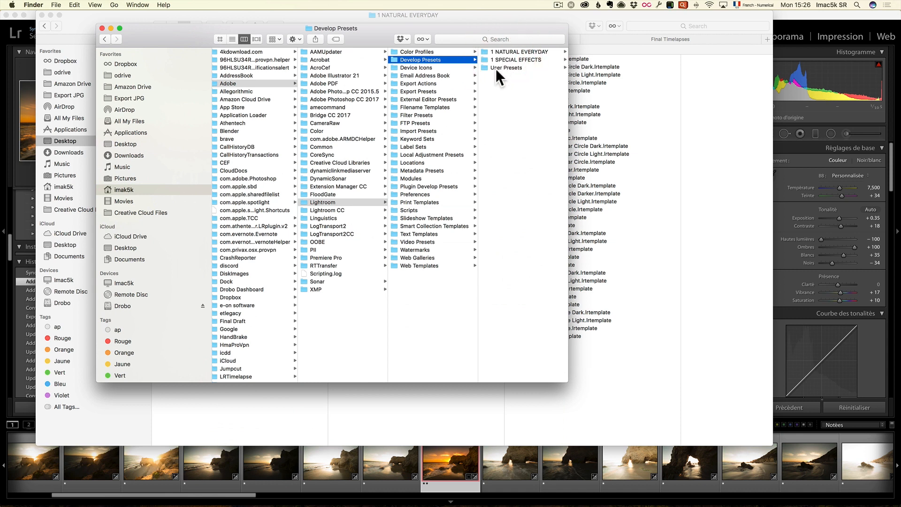
{"action": "left_click", "coordinate": [508, 51]}
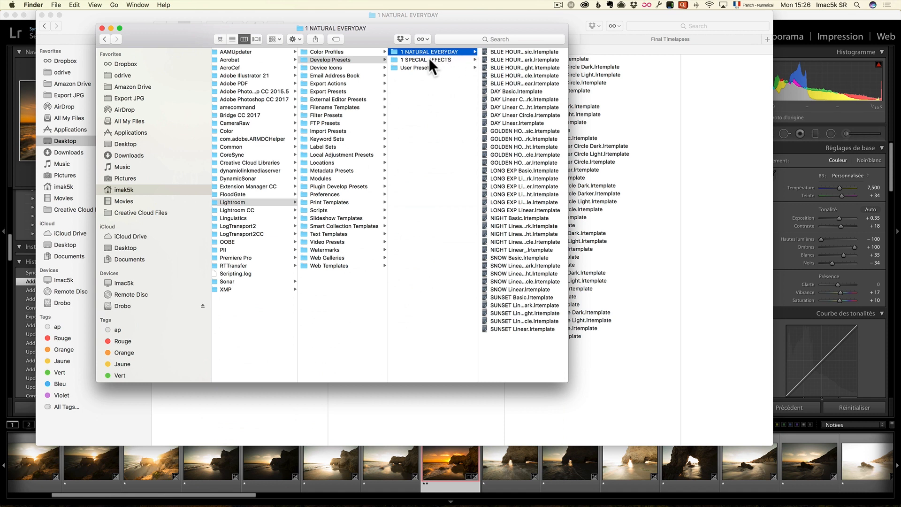
{"action": "left_click", "coordinate": [414, 59]}
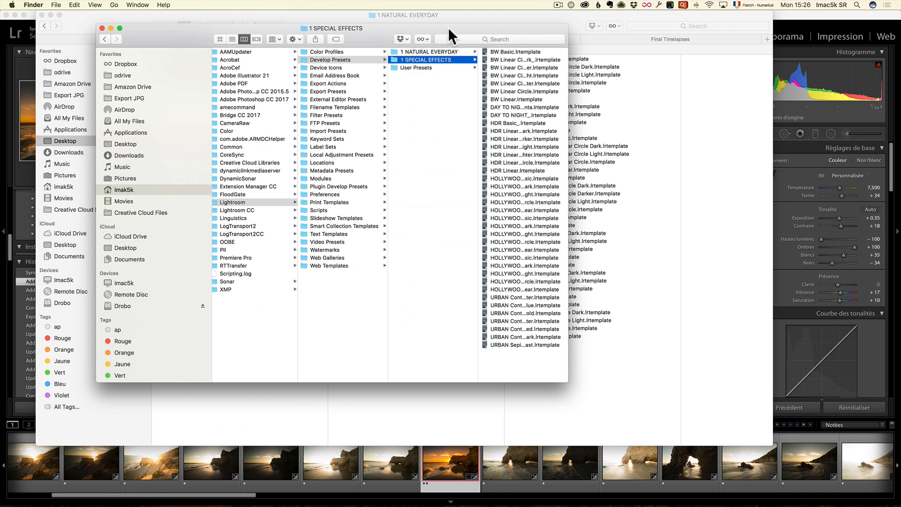
Step: Return to the Desktop window and examine the 1 SPECIAL EFFECTS folder inside the unzipped Special Effects preset folder
{"action": "left_click_drag", "start_coordinate": [461, 28], "coordinate": [581, 66]}
{"action": "left_click", "coordinate": [459, 28]}
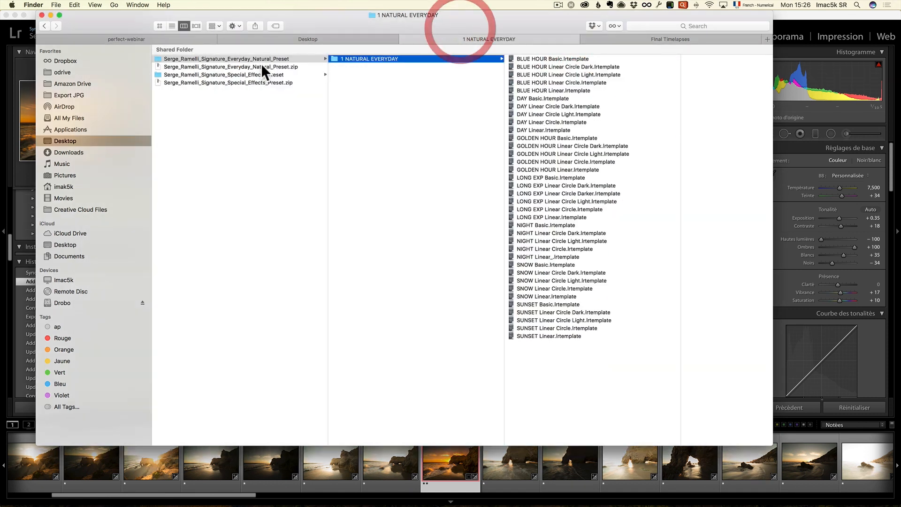
{"action": "left_click", "coordinate": [195, 75]}
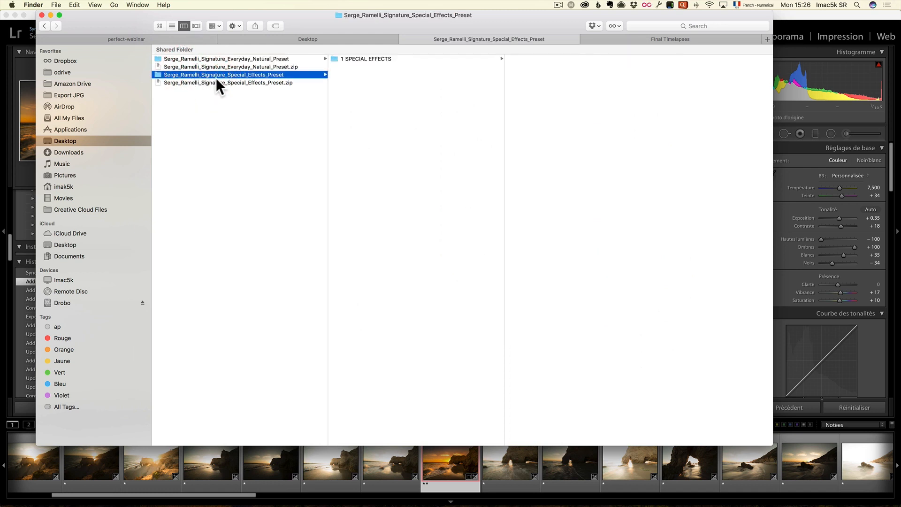
{"action": "left_click", "coordinate": [354, 58]}
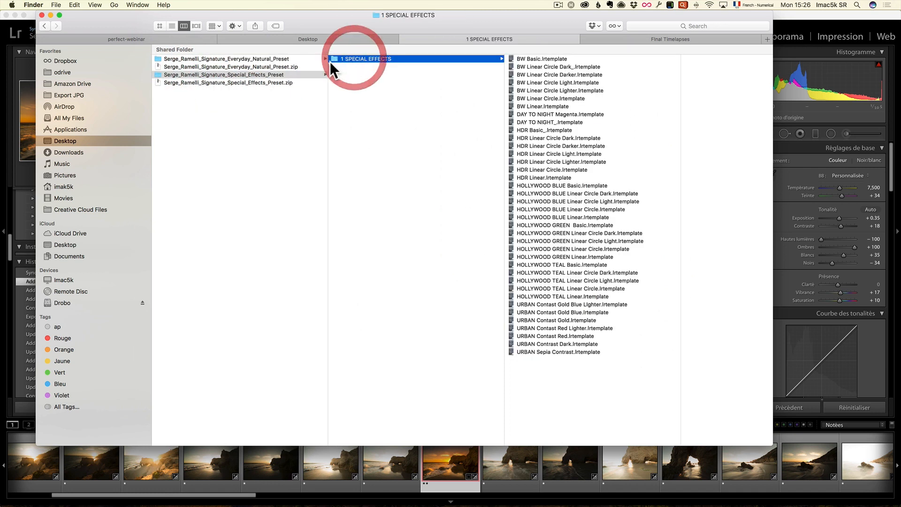
Step: Switch back to Lightroom and show the presets of the 1 NATURAL EVERYDAY group in the Develop module
{"action": "left_click", "coordinate": [784, 35]}
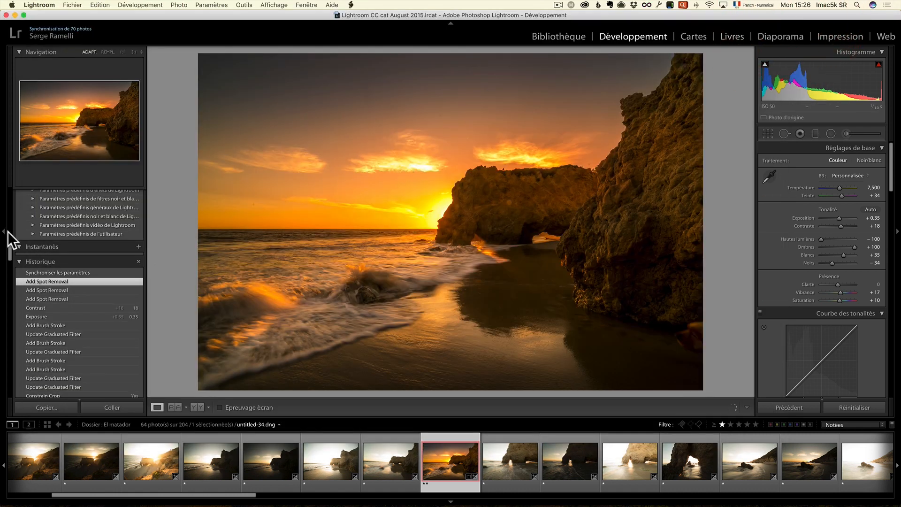
{"action": "left_click_drag", "start_coordinate": [9, 246], "coordinate": [26, 187]}
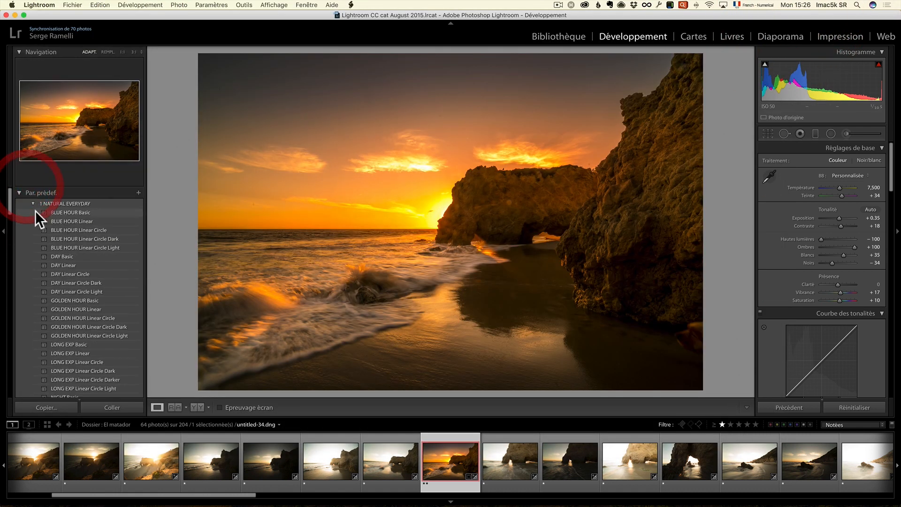
{"action": "left_click", "coordinate": [32, 203]}
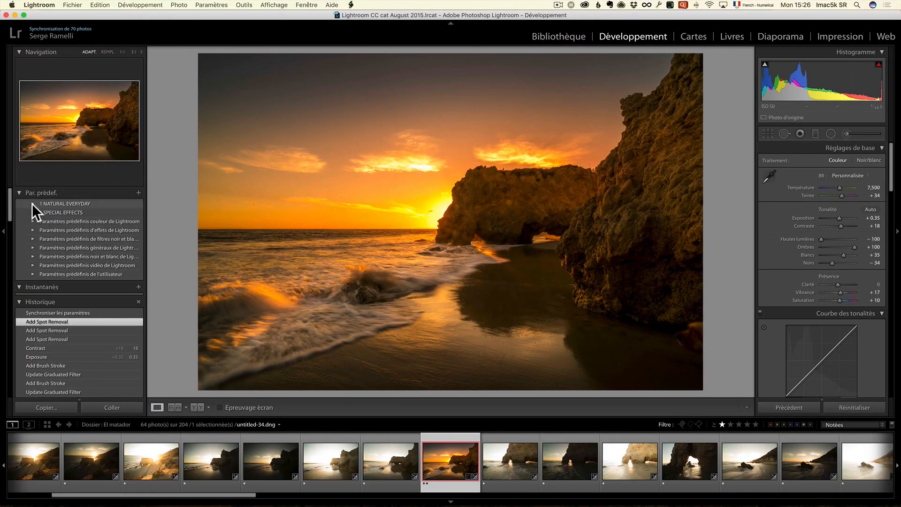
{"action": "left_click", "coordinate": [31, 203]}
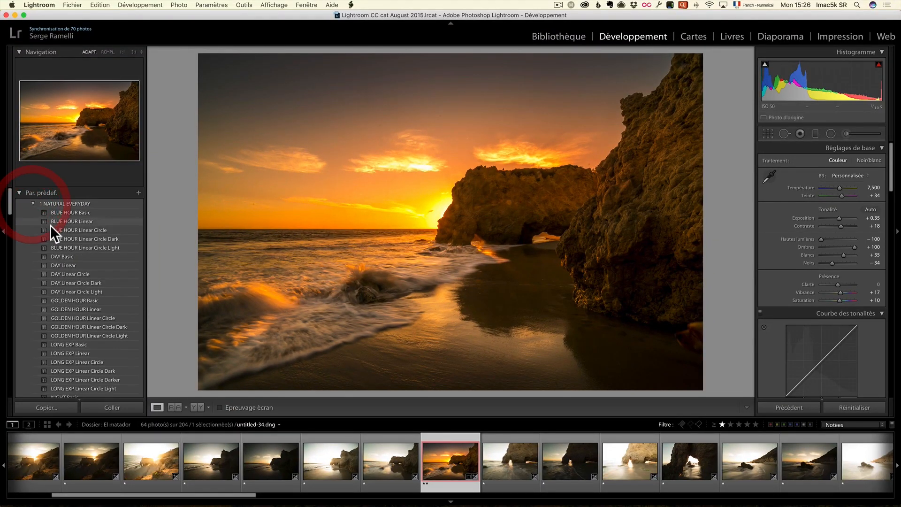
Step: Go to the start of the filmstrip and compare the three bracketed exposures of the beach path at sunset
{"action": "left_click_drag", "start_coordinate": [244, 494], "coordinate": [91, 495]}
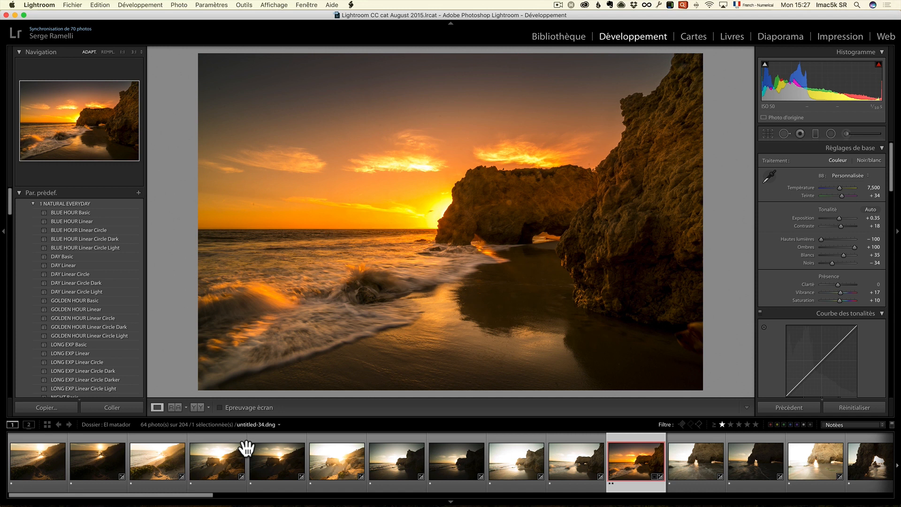
{"action": "left_click", "coordinate": [43, 453]}
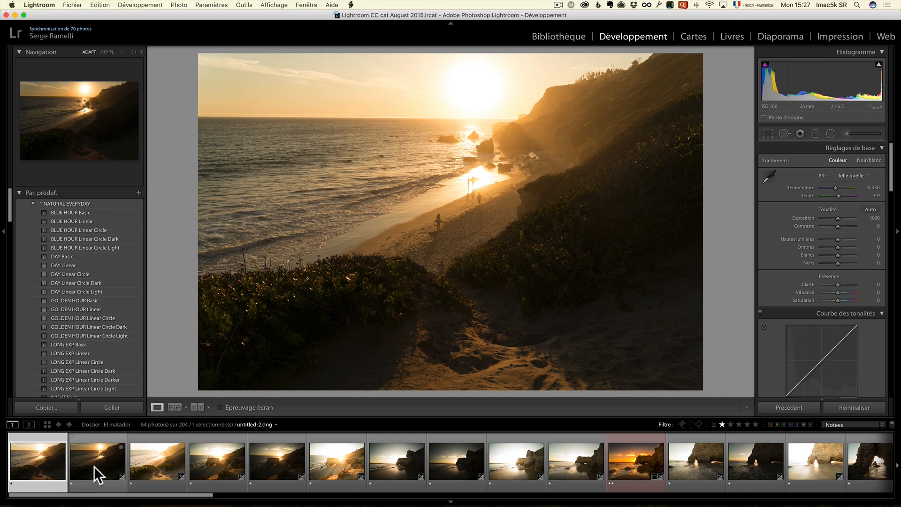
{"action": "left_click", "coordinate": [97, 468]}
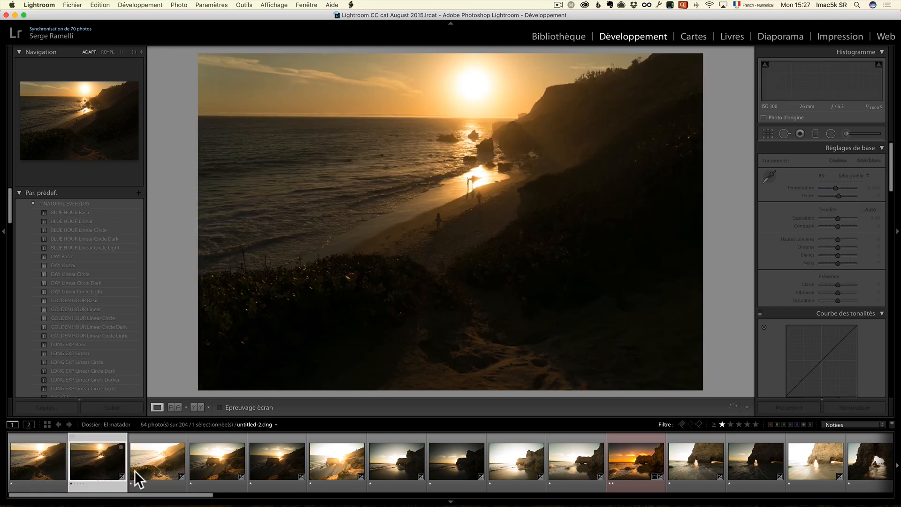
{"action": "left_click", "coordinate": [156, 466]}
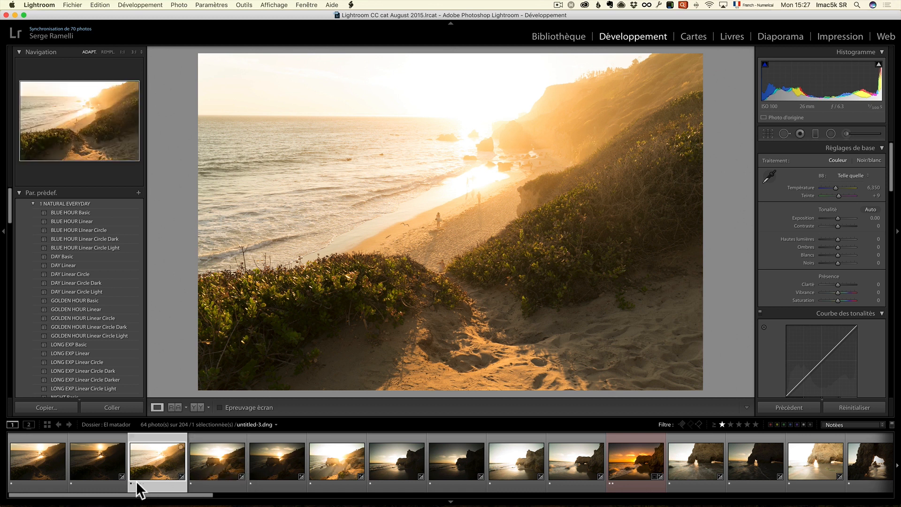
Step: Rate untitled-17.dng one star and compare it with its bracketed exposures untitled-18.dng and untitled-19.dng
{"action": "left_click", "coordinate": [206, 464]}
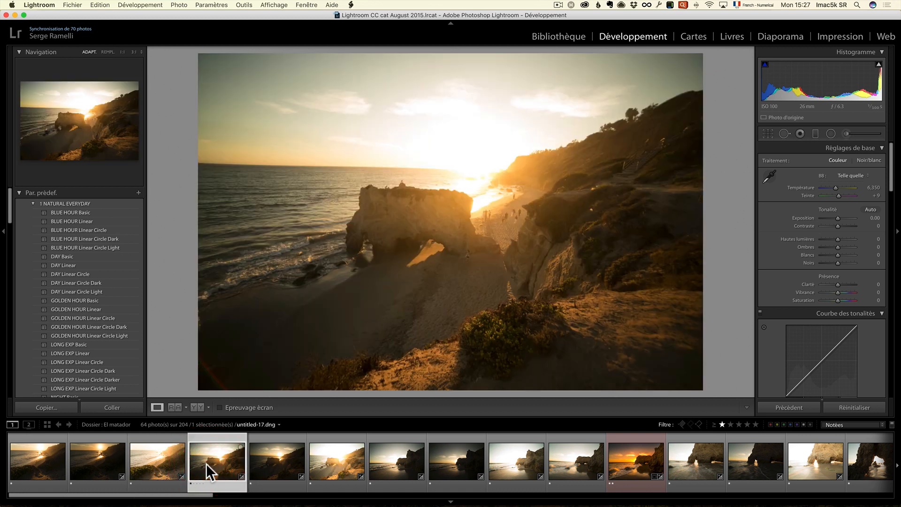
{"action": "key", "text": "1"}
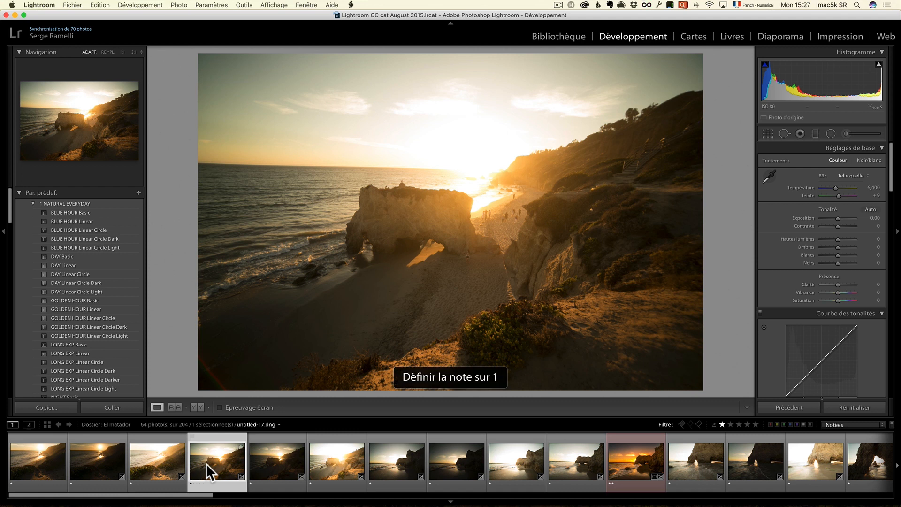
{"action": "left_click", "coordinate": [272, 467]}
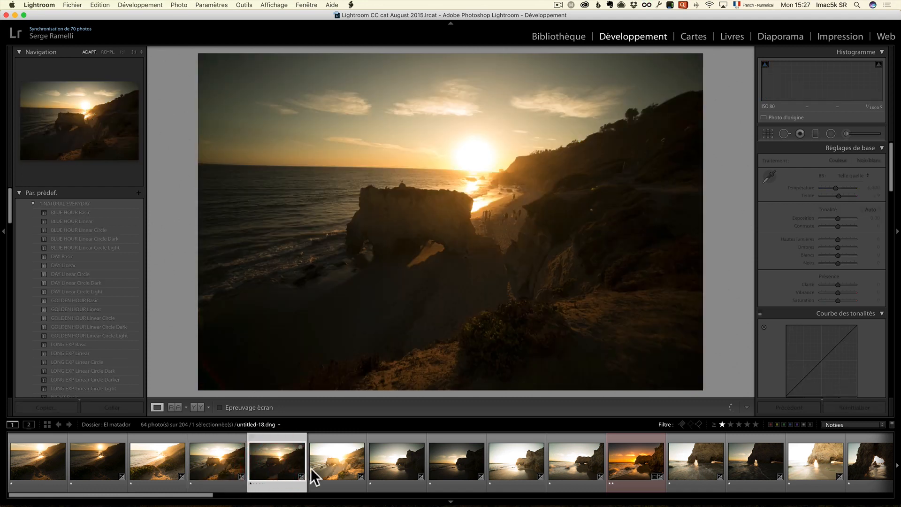
{"action": "left_click", "coordinate": [323, 466]}
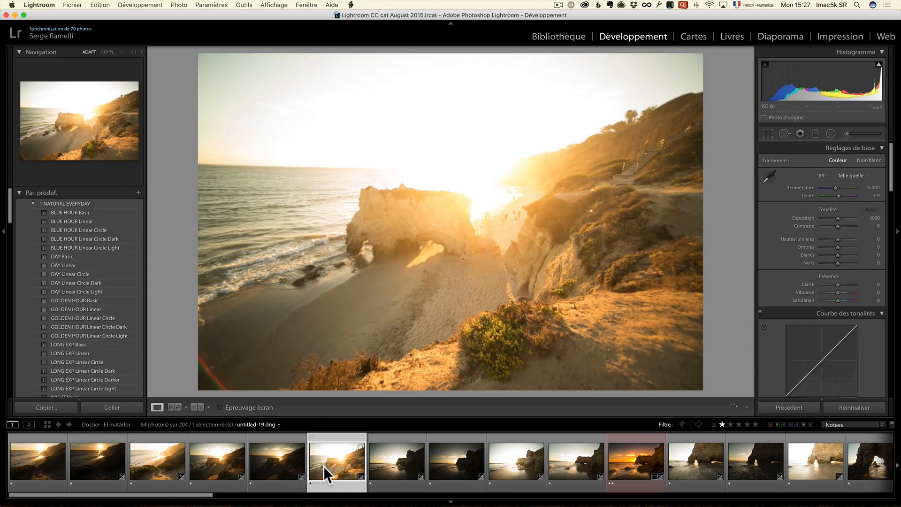
{"action": "left_click", "coordinate": [294, 461]}
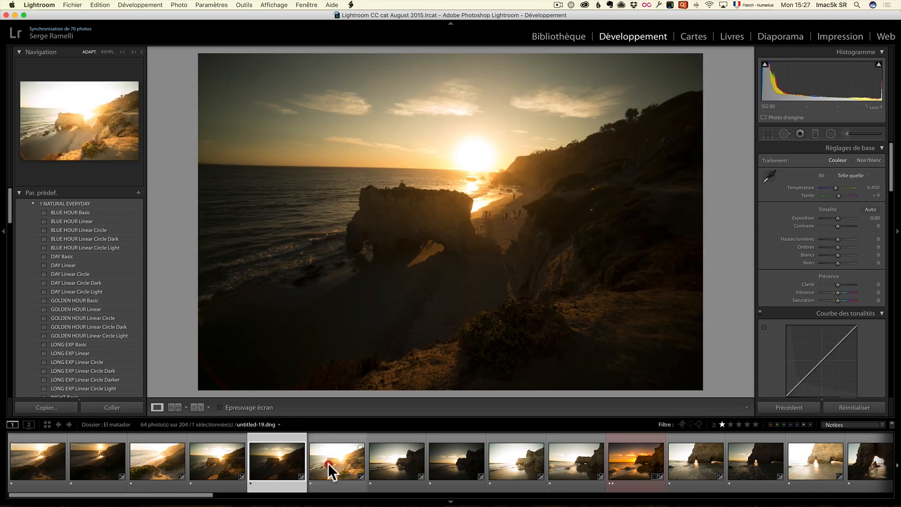
{"action": "left_click", "coordinate": [329, 465]}
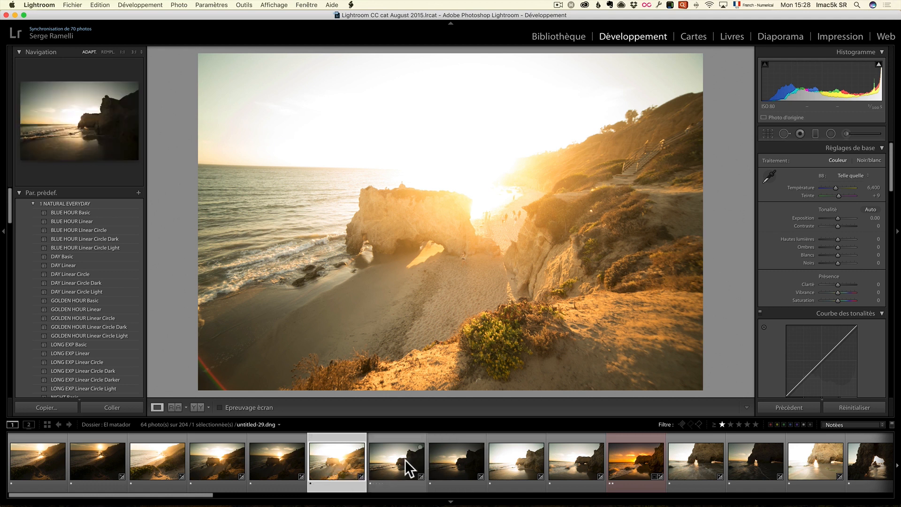
Step: Compare the normal and darker bracketed exposures of the beach rock photo, starting with untitled-29.dng
{"action": "left_click_drag", "start_coordinate": [215, 496], "coordinate": [253, 498]}
{"action": "left_click", "coordinate": [228, 465]}
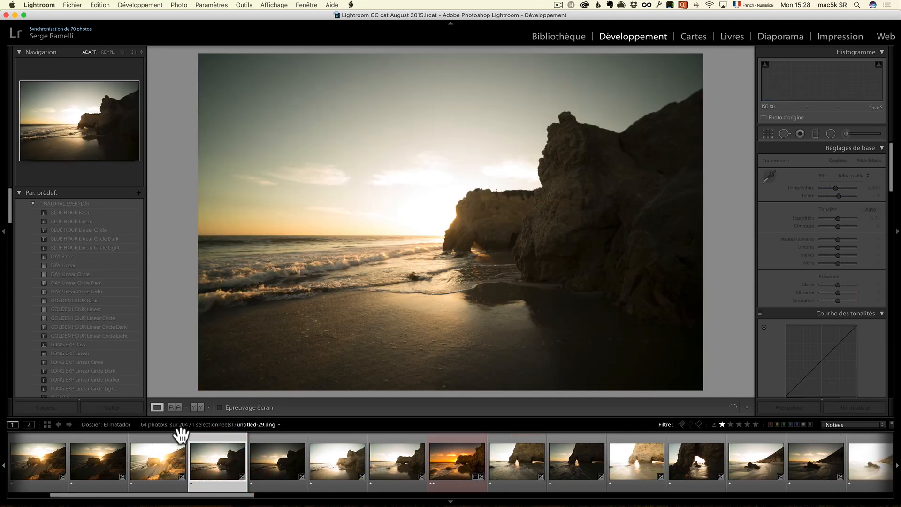
{"action": "left_click", "coordinate": [278, 461]}
Step: Turn off the star rating filter, look through the neighbouring beach exposures and select the edited sunset photo untitled-34.dng
{"action": "left_click", "coordinate": [662, 423]}
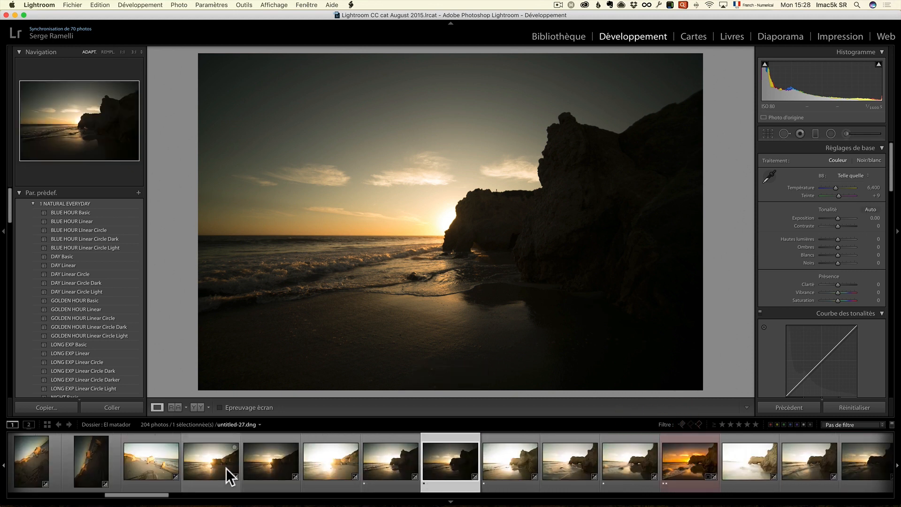
{"action": "left_click", "coordinate": [179, 467]}
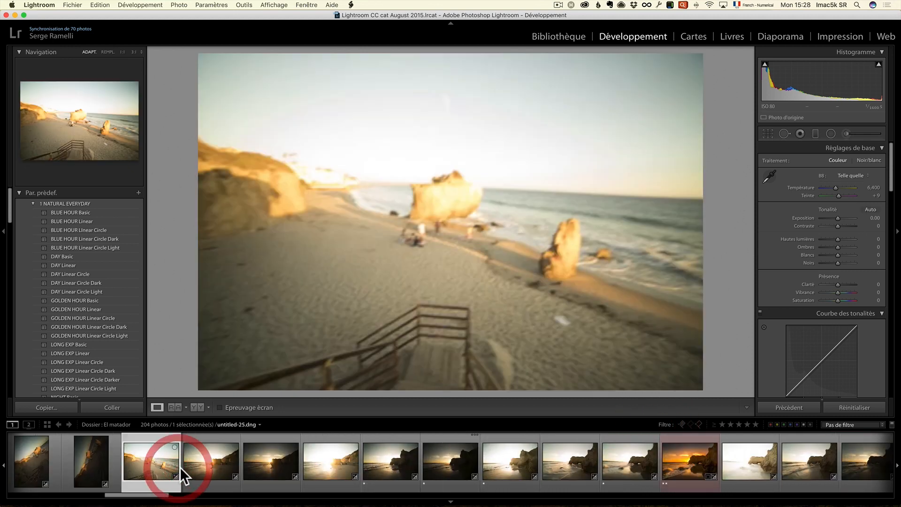
{"action": "left_click", "coordinate": [383, 466]}
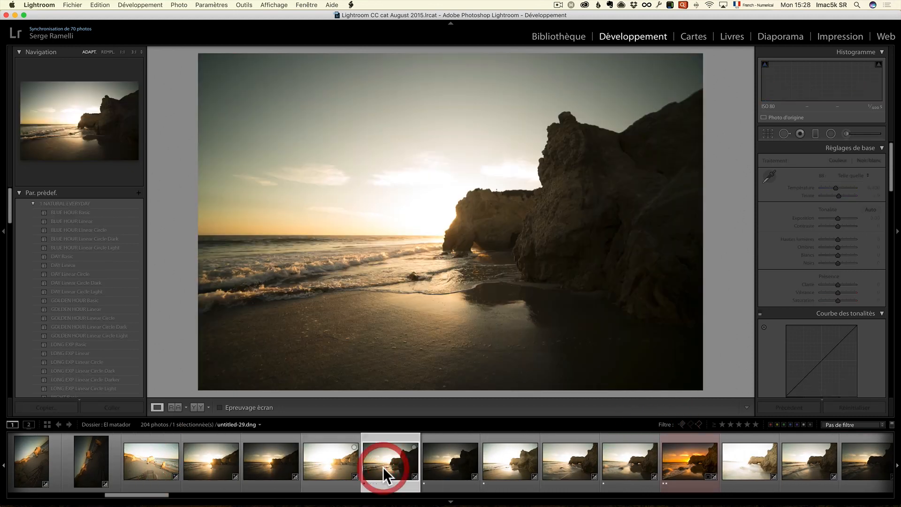
{"action": "left_click", "coordinate": [434, 464]}
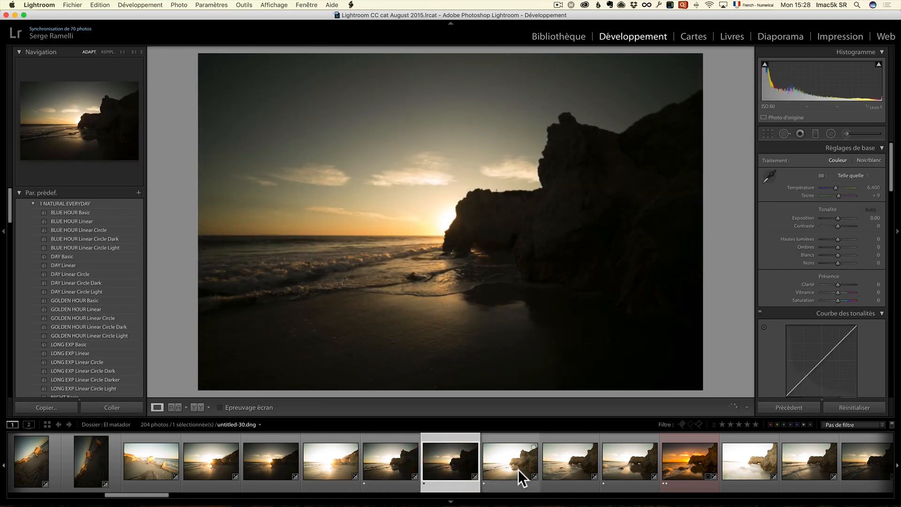
{"action": "left_click", "coordinate": [620, 465]}
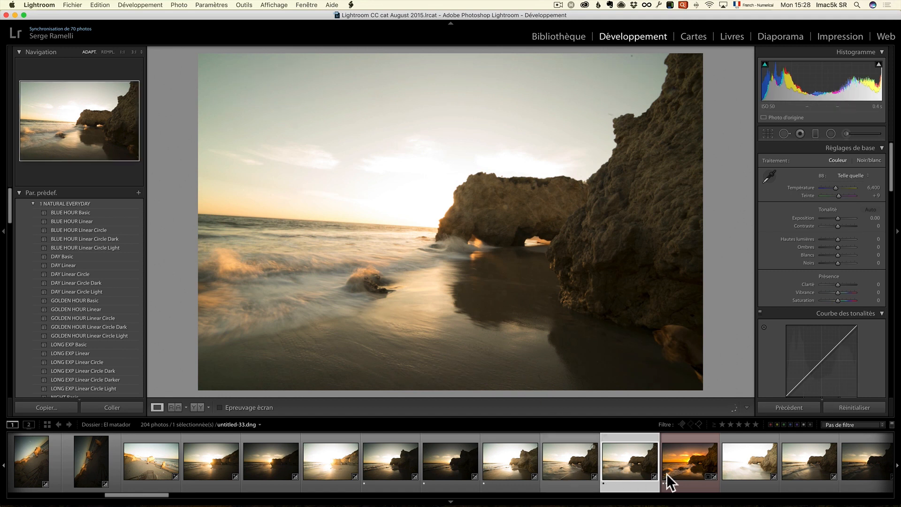
{"action": "left_click", "coordinate": [687, 463]}
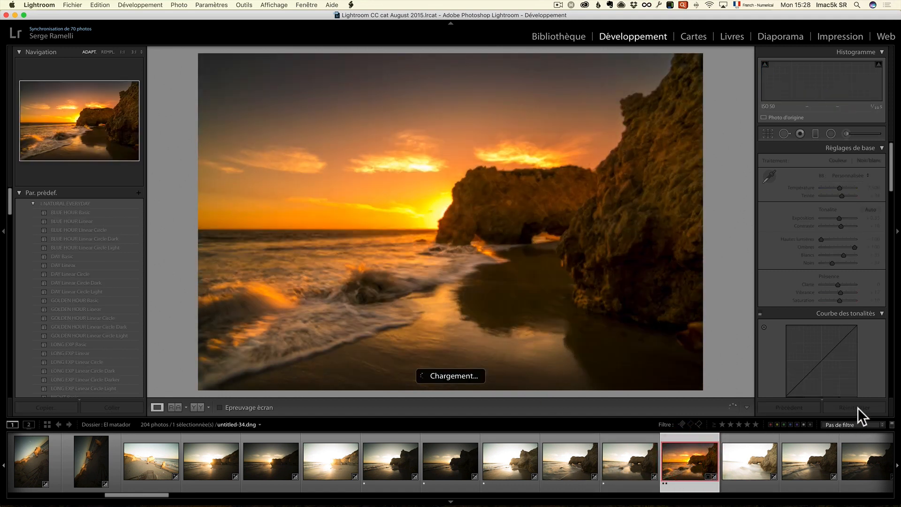
Step: Reset the develop settings of untitled-34.dng and filter the filmstrip to photos rated one star and higher
{"action": "left_click", "coordinate": [856, 407]}
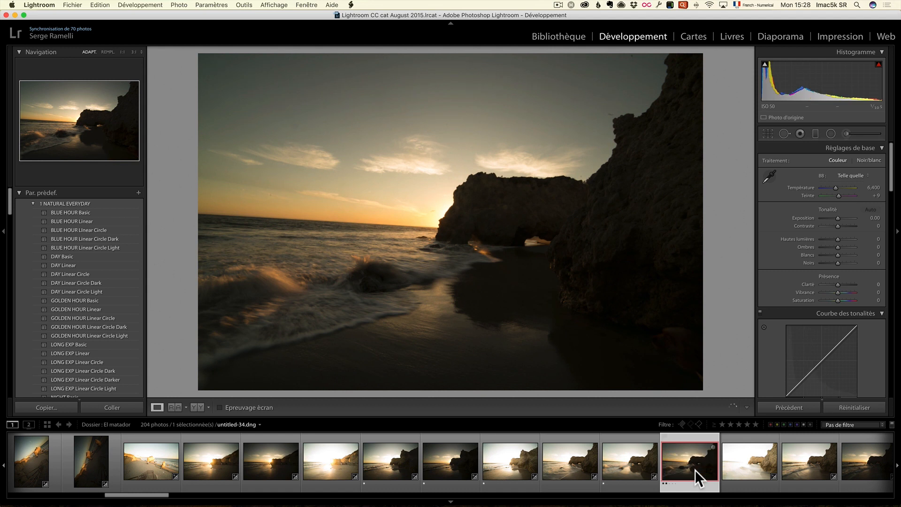
{"action": "mouse_move", "coordinate": [157, 496]}
{"action": "left_mouse_down"}
{"action": "mouse_move", "coordinate": [181, 497]}
{"action": "mouse_move", "coordinate": [139, 496]}
{"action": "left_mouse_up"}
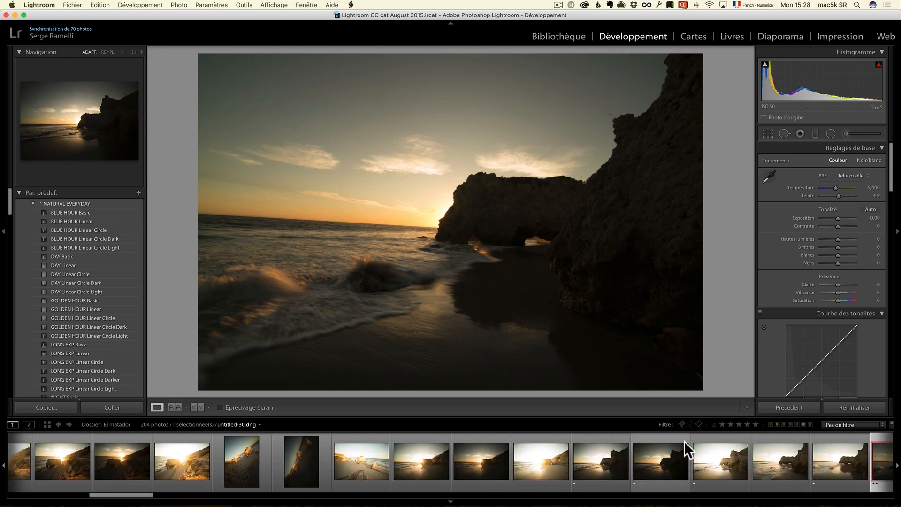
{"action": "left_click", "coordinate": [722, 425]}
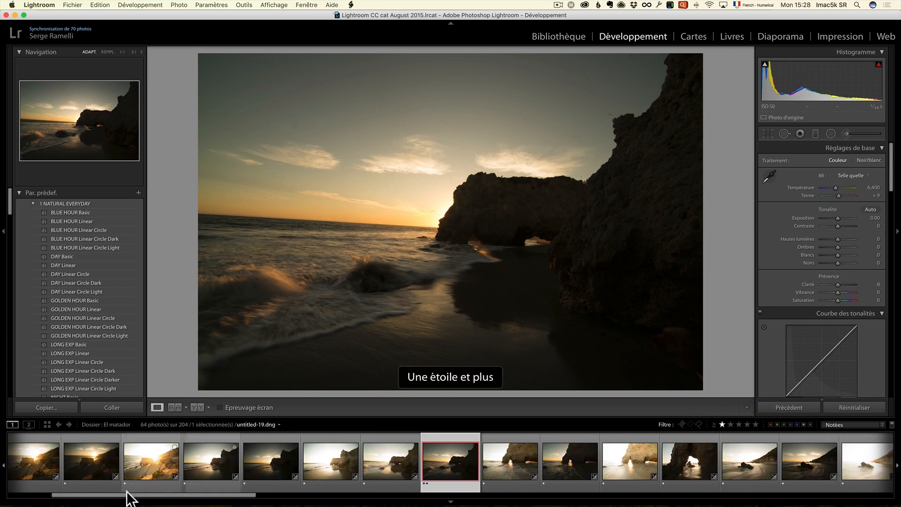
{"action": "left_click_drag", "start_coordinate": [176, 496], "coordinate": [182, 495]}
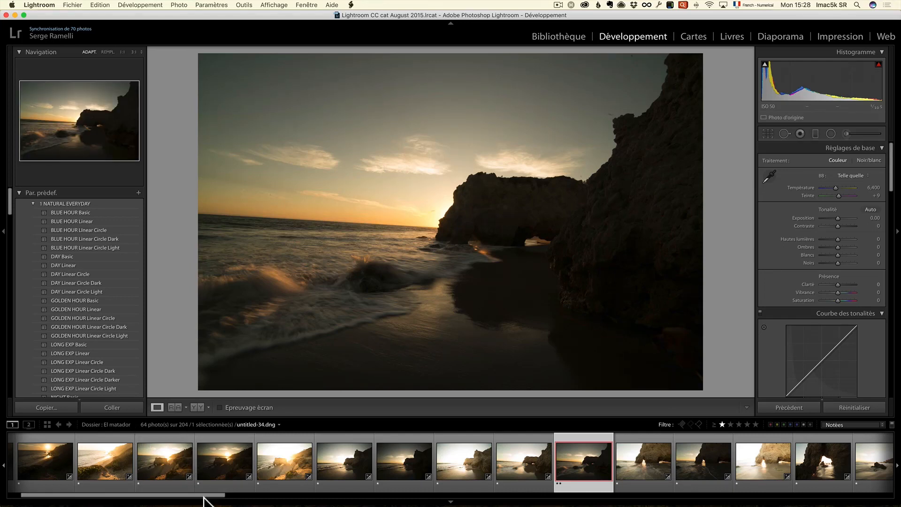
{"action": "left_click_drag", "start_coordinate": [189, 495], "coordinate": [239, 505]}
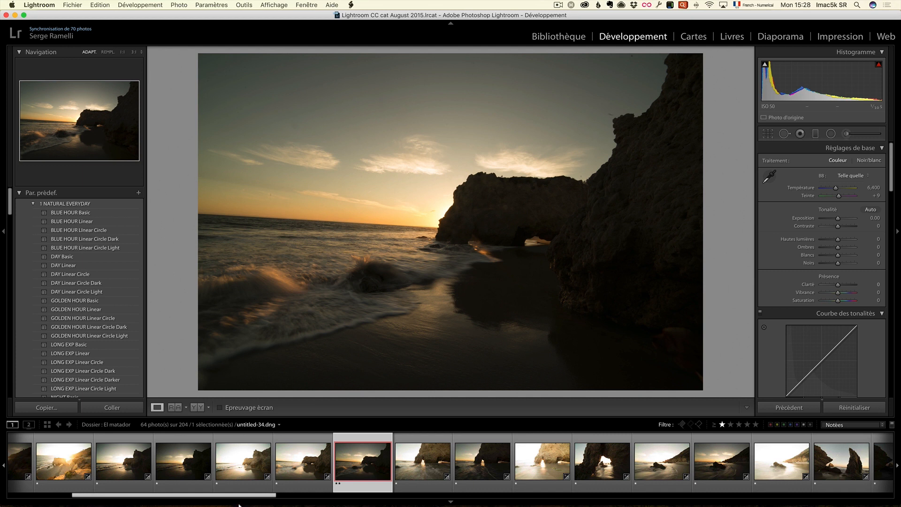
Step: Compare the brighter exposure untitled-33.dng with the darker exposure untitled-34.dng of the beach rock arch
{"action": "left_click", "coordinate": [277, 459]}
{"action": "left_click", "coordinate": [352, 461]}
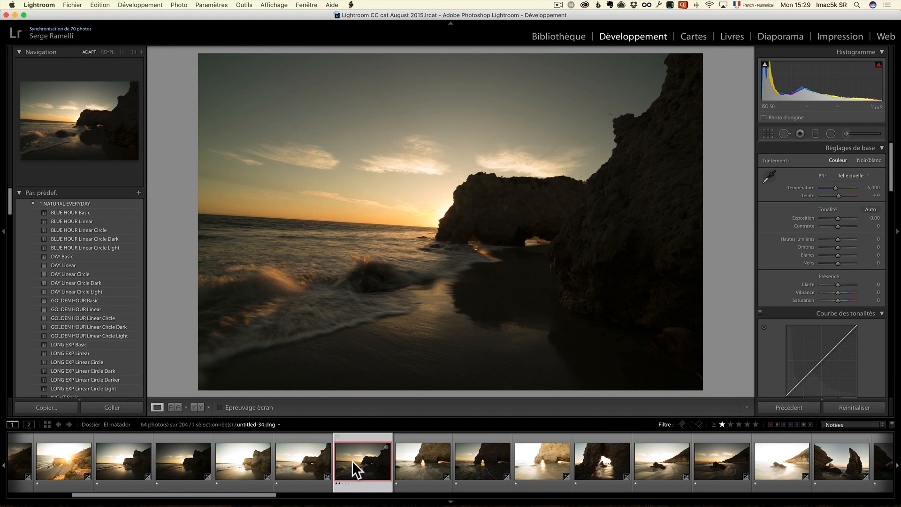
{"action": "left_click", "coordinate": [302, 461]}
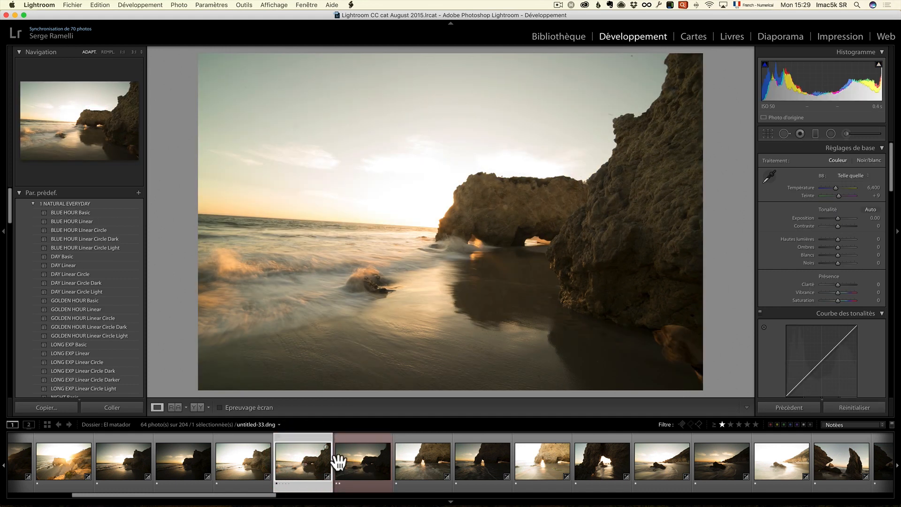
{"action": "left_click", "coordinate": [347, 463]}
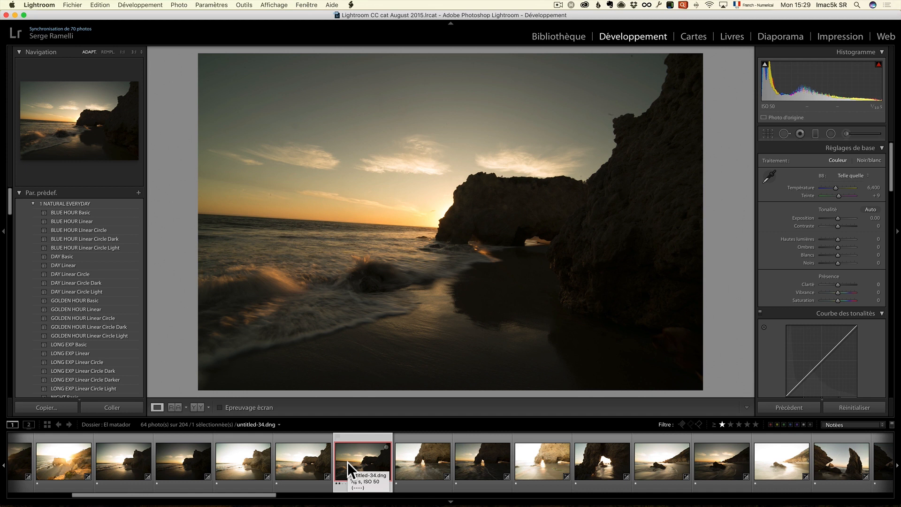
Step: Check the shooting info overlay on untitled-34.dng, view untitled-41.dng for comparison, and return to untitled-34.dng
{"action": "key", "text": "i"}
{"action": "key", "text": "i"}
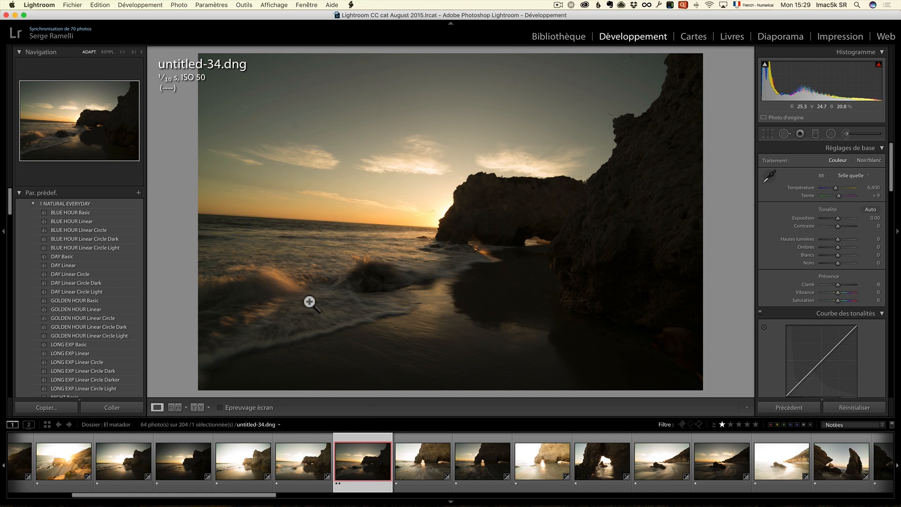
{"action": "key", "text": "i"}
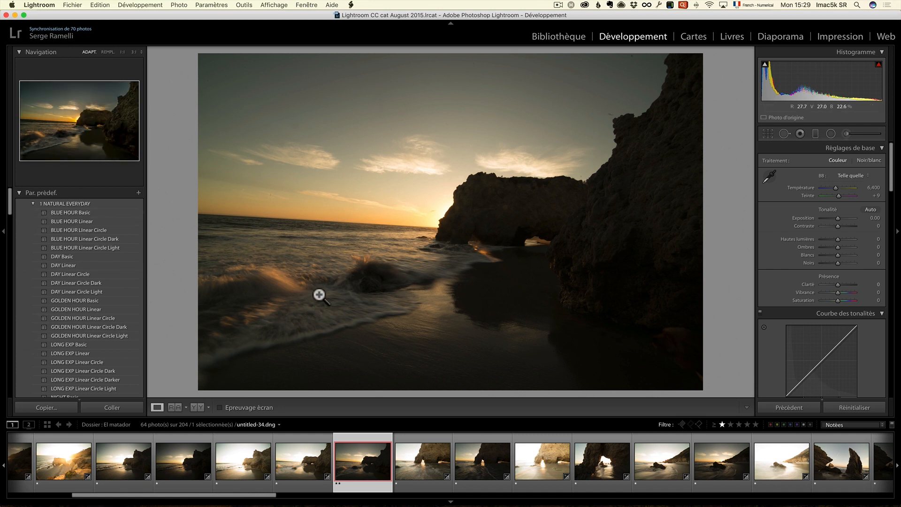
{"action": "left_click", "coordinate": [529, 460]}
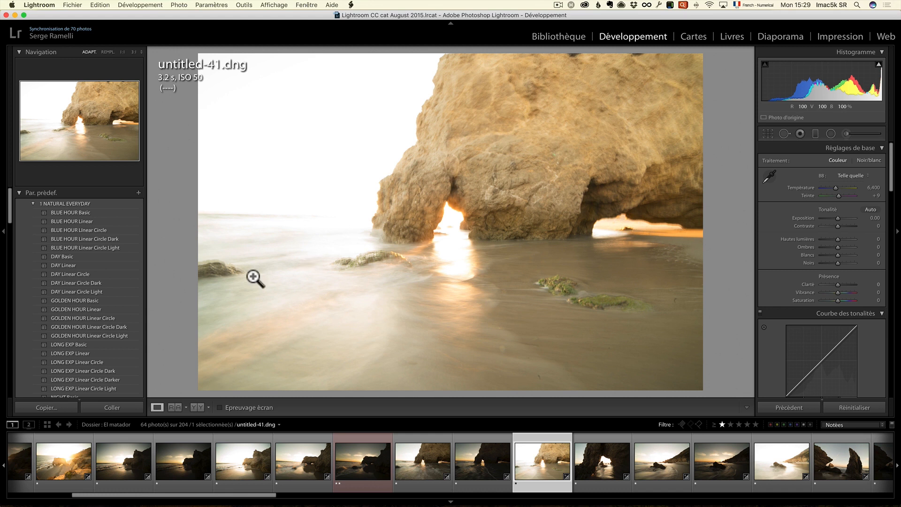
{"action": "left_click", "coordinate": [359, 469]}
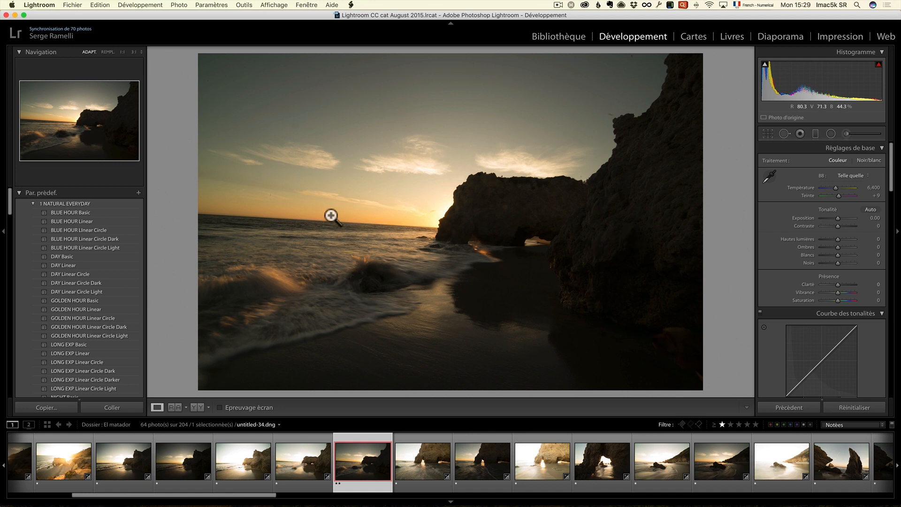
Step: Preview the Natural Everyday presets on untitled-34.dng and apply SUNSET Linear Circle
{"action": "mouse_move", "coordinate": [8, 199]}
{"action": "left_mouse_down"}
{"action": "mouse_move", "coordinate": [10, 208]}
{"action": "mouse_move", "coordinate": [10, 199]}
{"action": "left_mouse_up"}
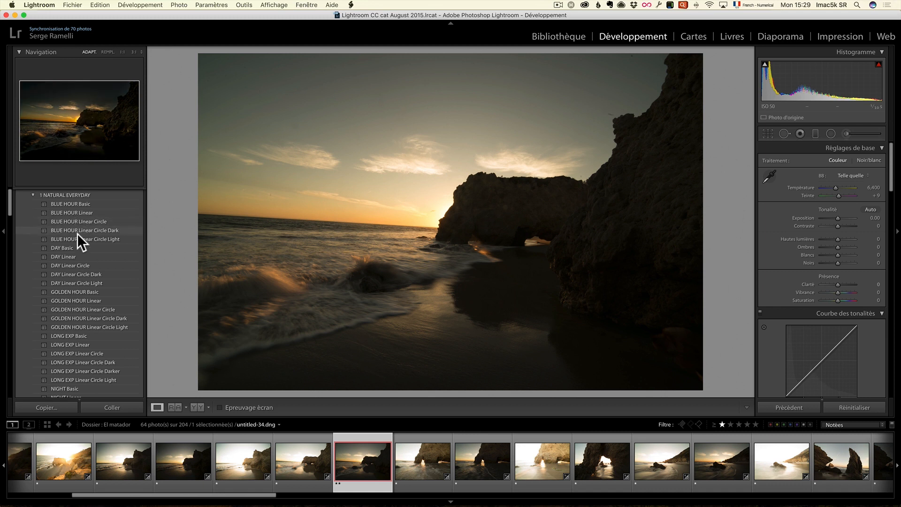
{"action": "scroll", "coordinate": [71, 280], "scroll_direction": "down", "scroll_amount": 3}
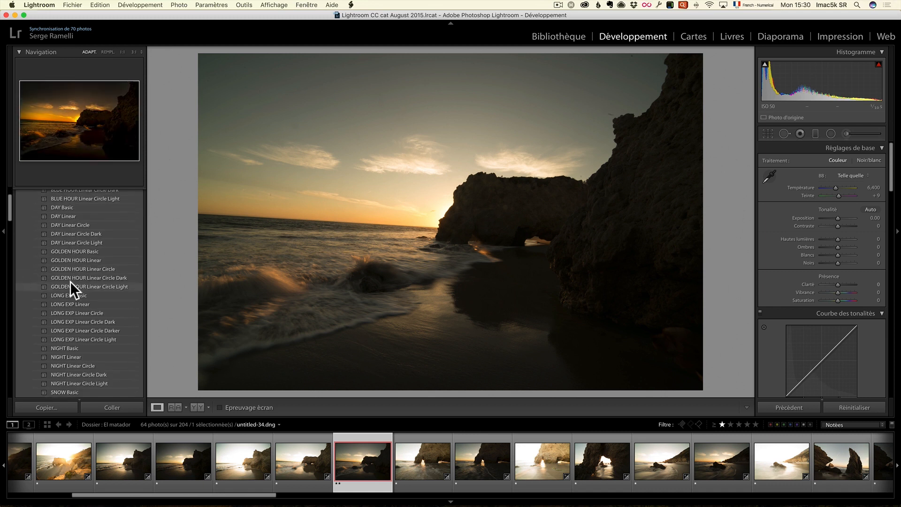
{"action": "scroll", "coordinate": [75, 260], "scroll_direction": "down", "scroll_amount": 5}
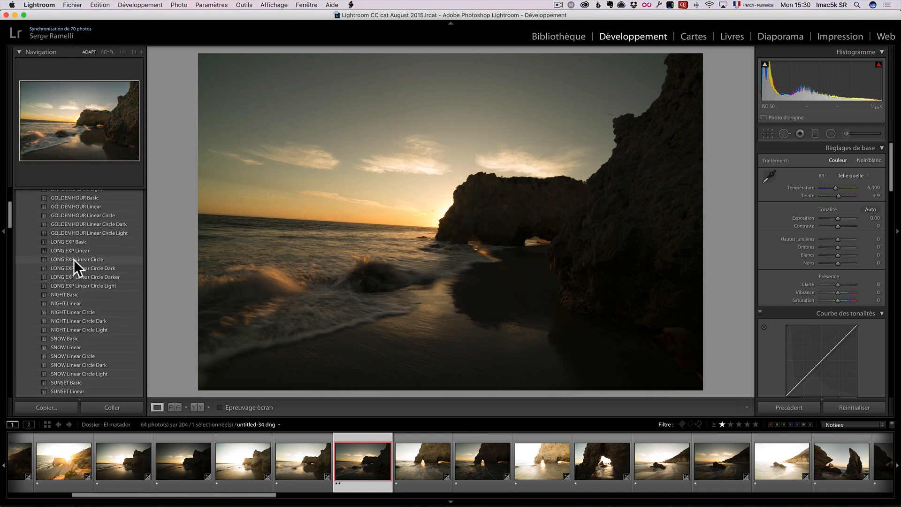
{"action": "scroll", "coordinate": [74, 261], "scroll_direction": "up", "scroll_amount": 8}
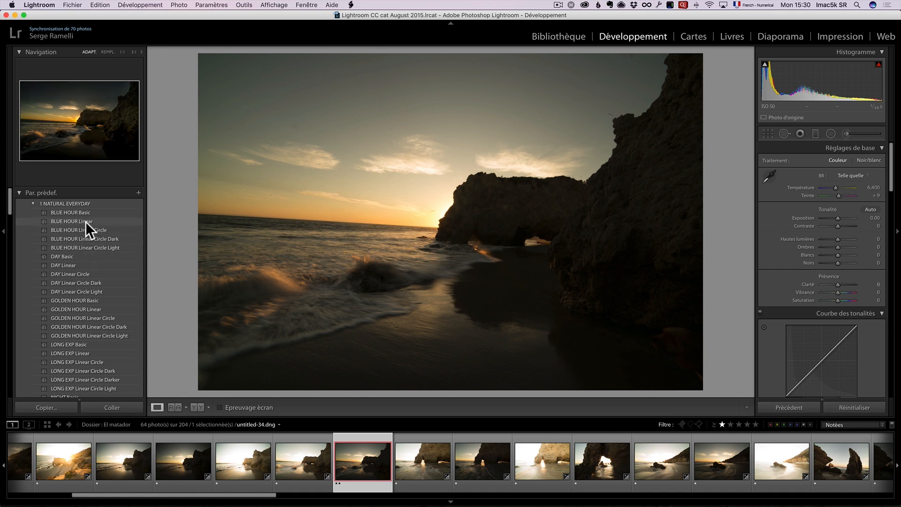
{"action": "scroll", "coordinate": [76, 243], "scroll_direction": "down", "scroll_amount": 2}
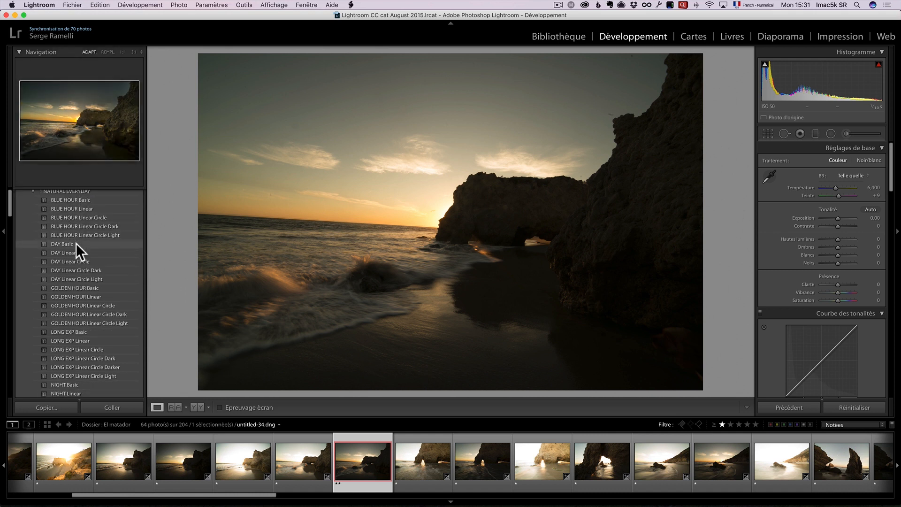
{"action": "scroll", "coordinate": [68, 263], "scroll_direction": "down", "scroll_amount": 4}
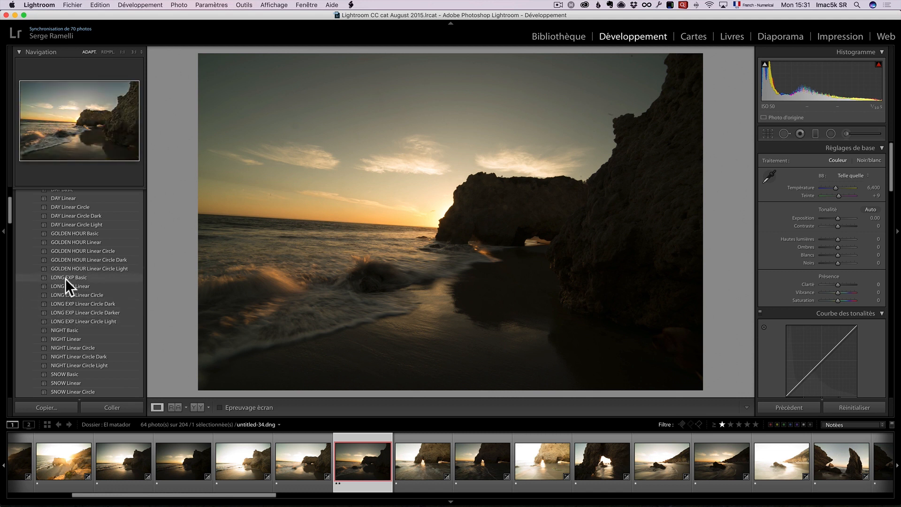
{"action": "scroll", "coordinate": [66, 285], "scroll_direction": "down", "scroll_amount": 4}
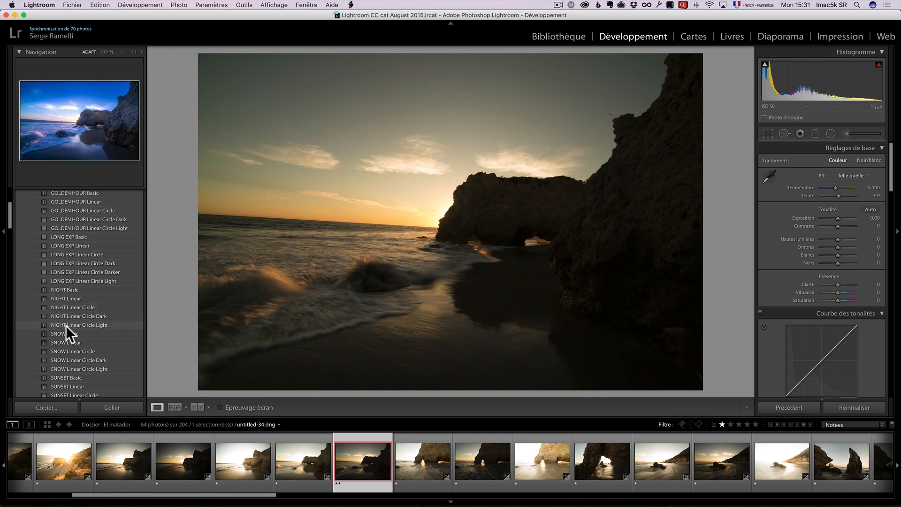
{"action": "scroll", "coordinate": [69, 327], "scroll_direction": "down", "scroll_amount": 6}
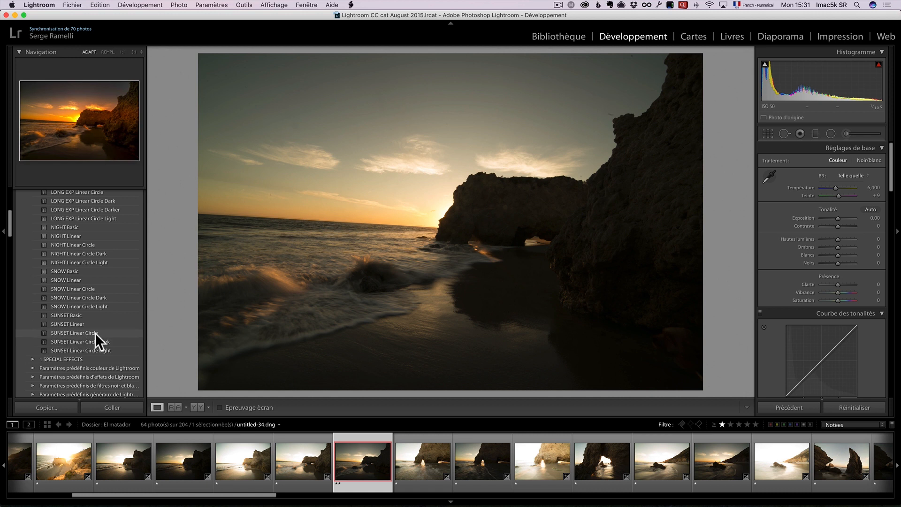
{"action": "left_click", "coordinate": [71, 332]}
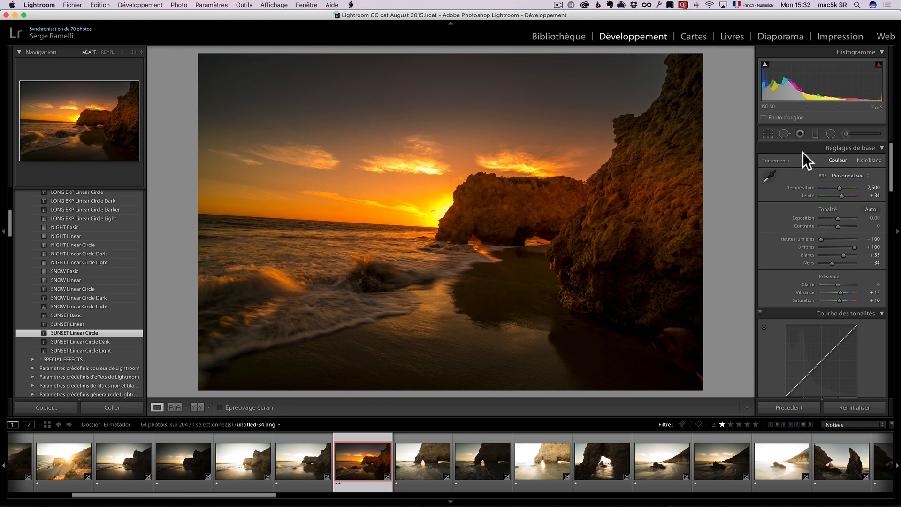
Step: Select the existing radial filter over the large cliff and switch its mask brush to Erase at size 14
{"action": "left_click", "coordinate": [832, 135]}
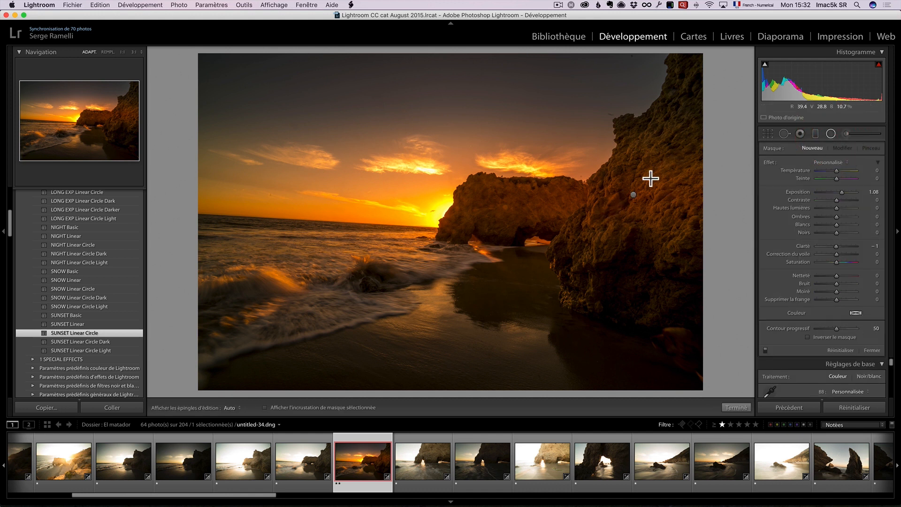
{"action": "left_click", "coordinate": [633, 195]}
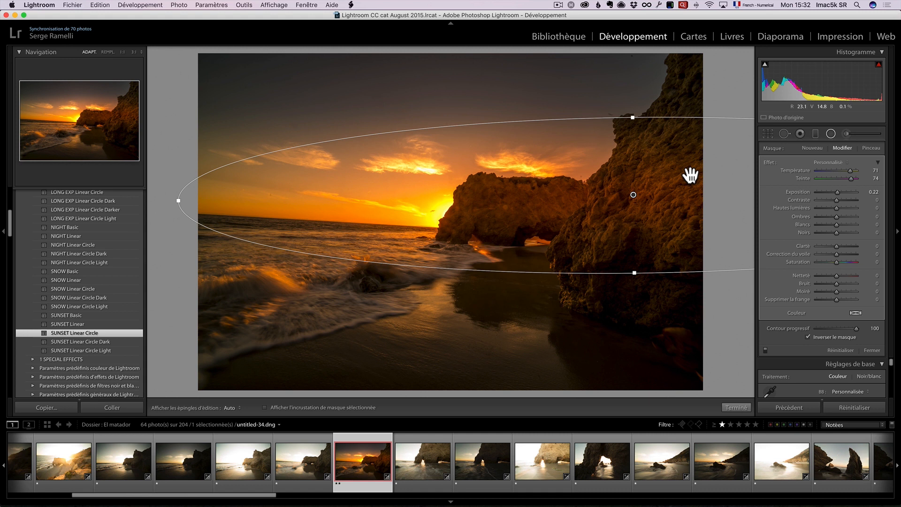
{"action": "left_click", "coordinate": [871, 148]}
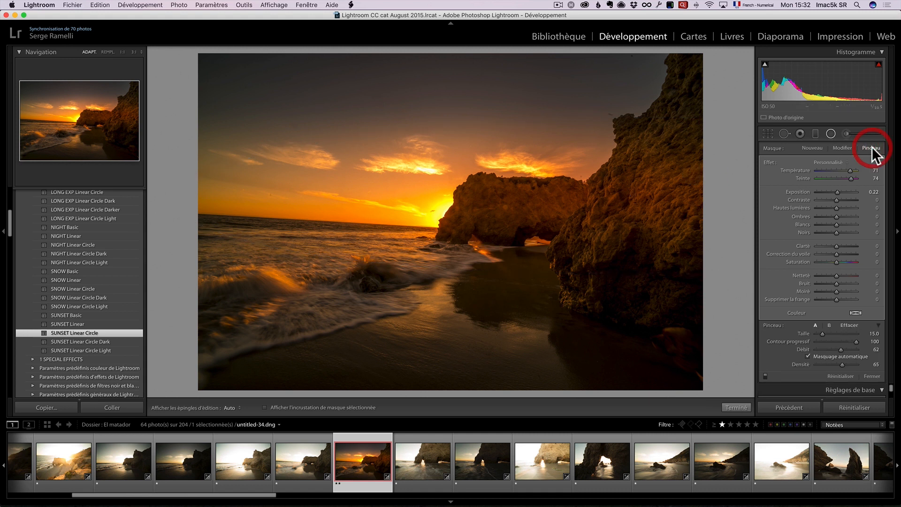
{"action": "left_click", "coordinate": [850, 324]}
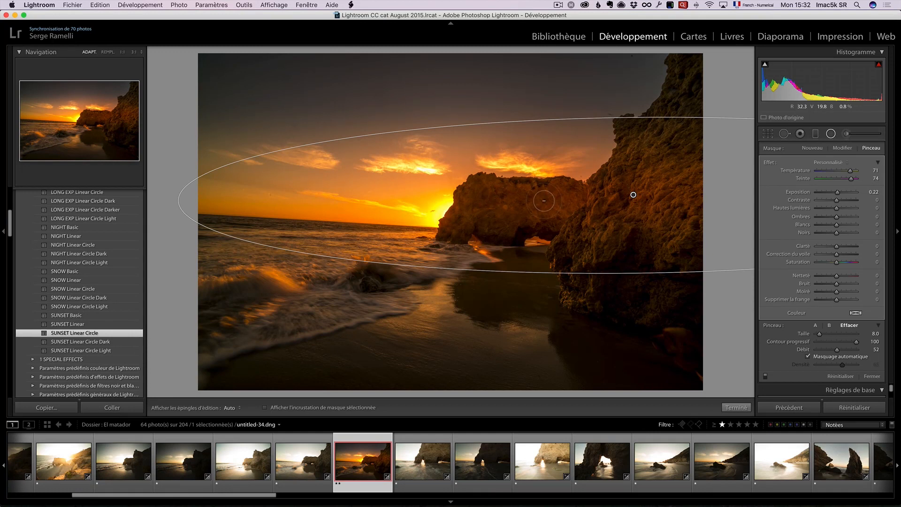
{"action": "scroll", "coordinate": [538, 197], "scroll_direction": "up", "scroll_amount": 3}
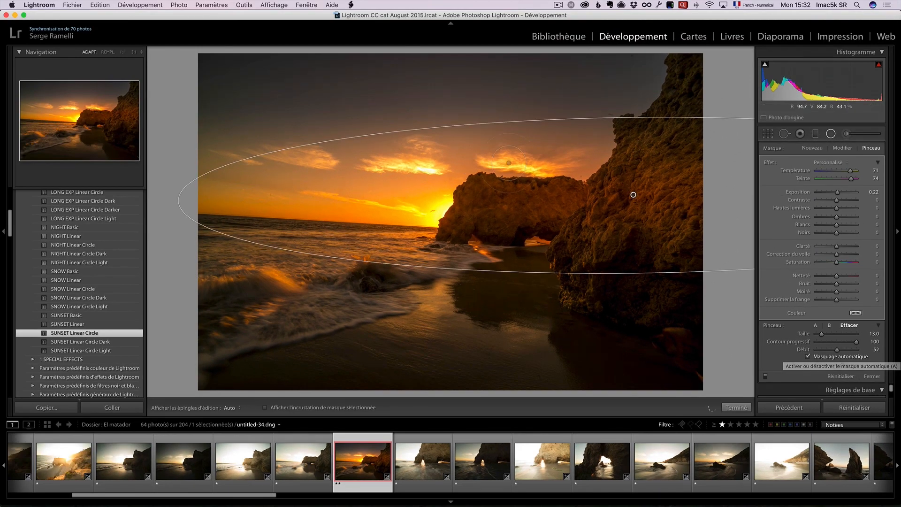
{"action": "scroll", "coordinate": [567, 187], "scroll_direction": "up", "scroll_amount": 1}
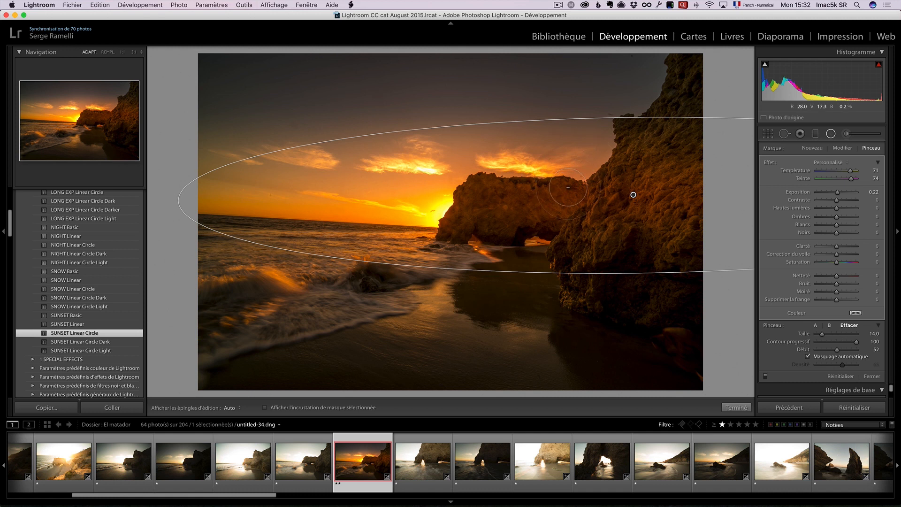
Step: Erase the radial filter's effect from the rock arch using auto masking and an 11 brush size, toggling the edit pins as needed
{"action": "key", "text": "h"}
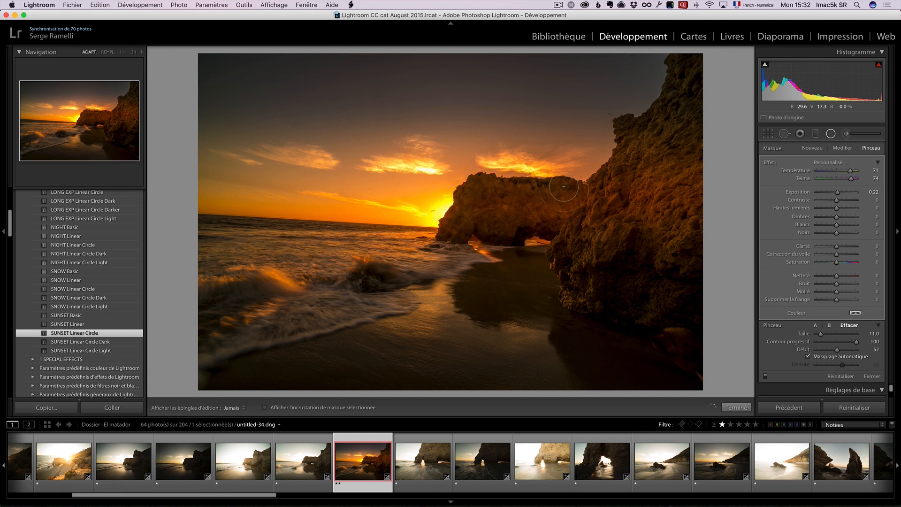
{"action": "key", "text": "h"}
{"action": "key", "text": "h"}
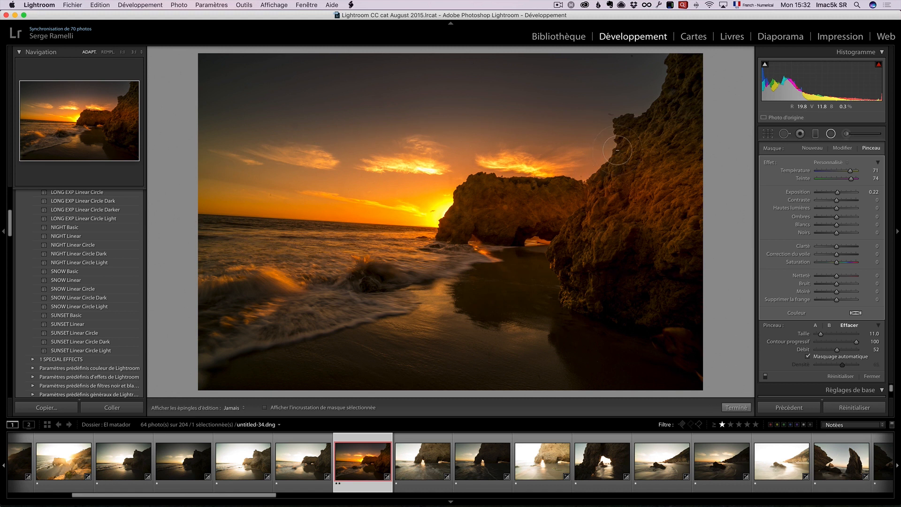
{"action": "key", "text": "h"}
{"action": "key", "text": "h"}
{"action": "left_click_drag", "start_coordinate": [528, 207], "coordinate": [488, 189]}
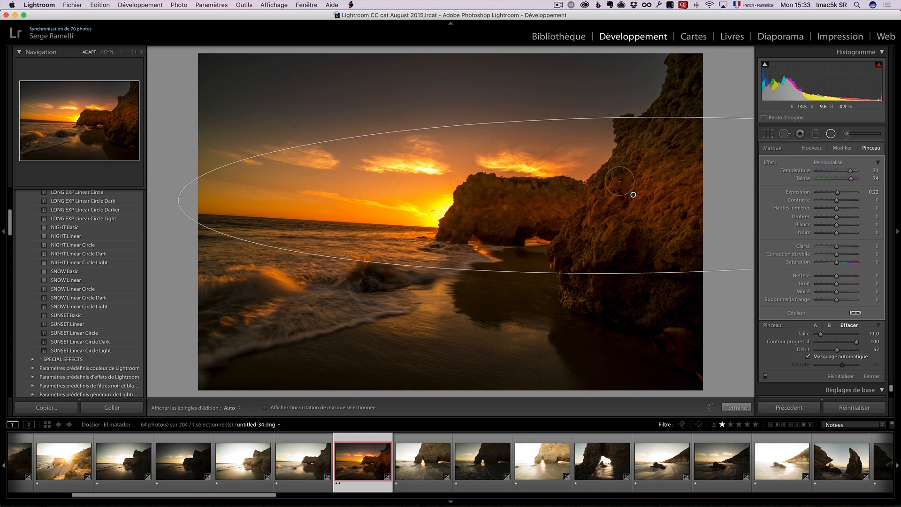
Step: Turn off auto masking and erase the radial filter's effect from the large cliff
{"action": "left_click", "coordinate": [834, 356]}
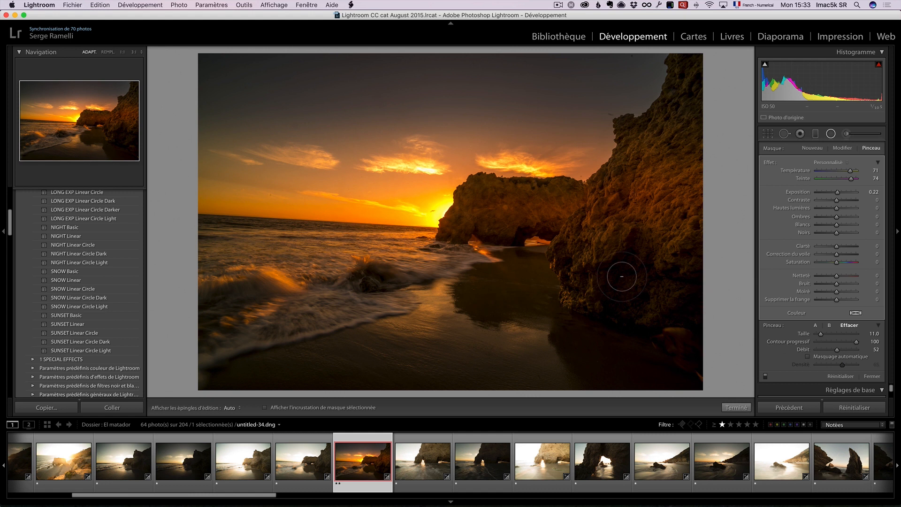
{"action": "key", "text": "h"}
{"action": "key", "text": "h"}
Step: Compare the photo with the radial filters switched off and on, and finish the radial filter editing
{"action": "left_click", "coordinate": [766, 375]}
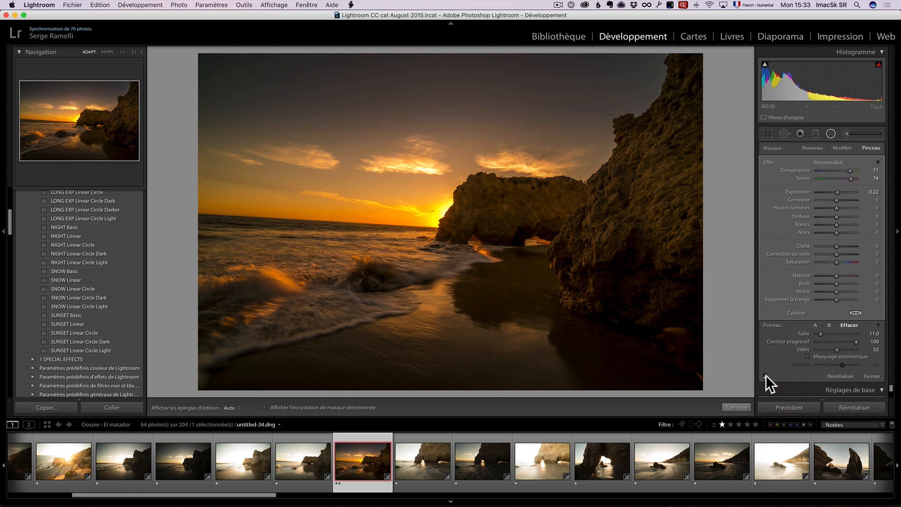
{"action": "left_click", "coordinate": [765, 376]}
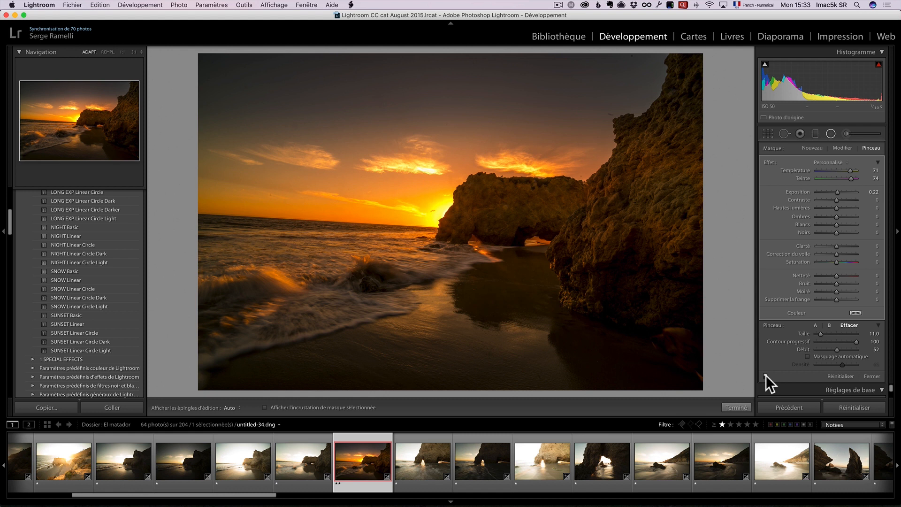
{"action": "left_click", "coordinate": [734, 404]}
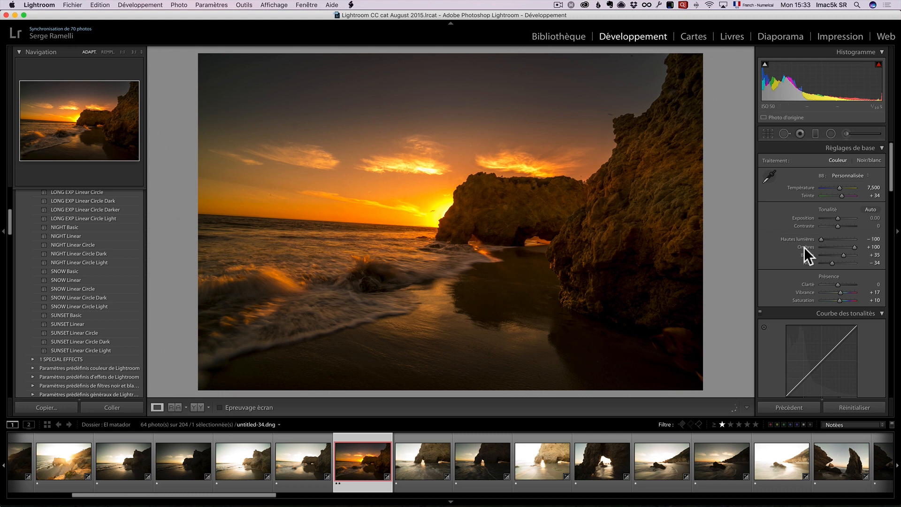
Step: Level the horizon with the Auto Upright correction and constrain the crop to remove the white edges
{"action": "scroll", "coordinate": [813, 244], "scroll_direction": "down", "scroll_amount": 10}
{"action": "scroll", "coordinate": [813, 243], "scroll_direction": "down", "scroll_amount": 10}
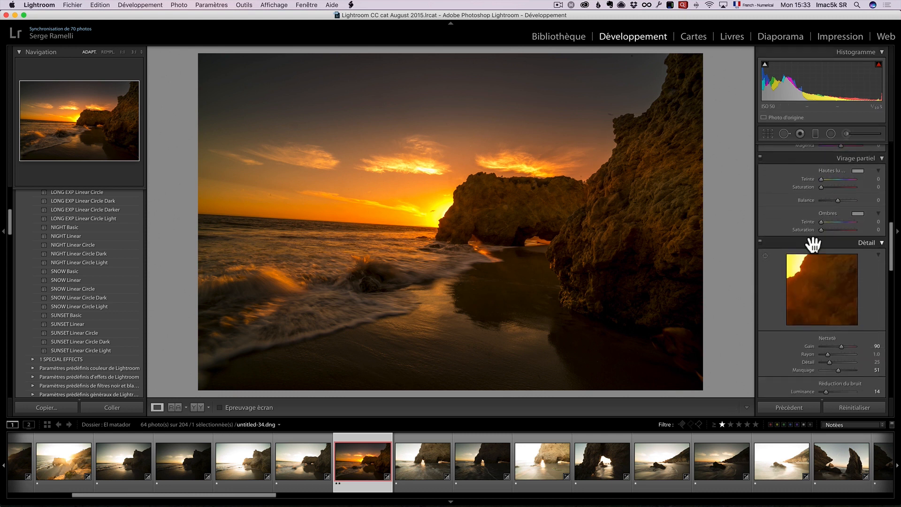
{"action": "scroll", "coordinate": [812, 243], "scroll_direction": "down", "scroll_amount": 5}
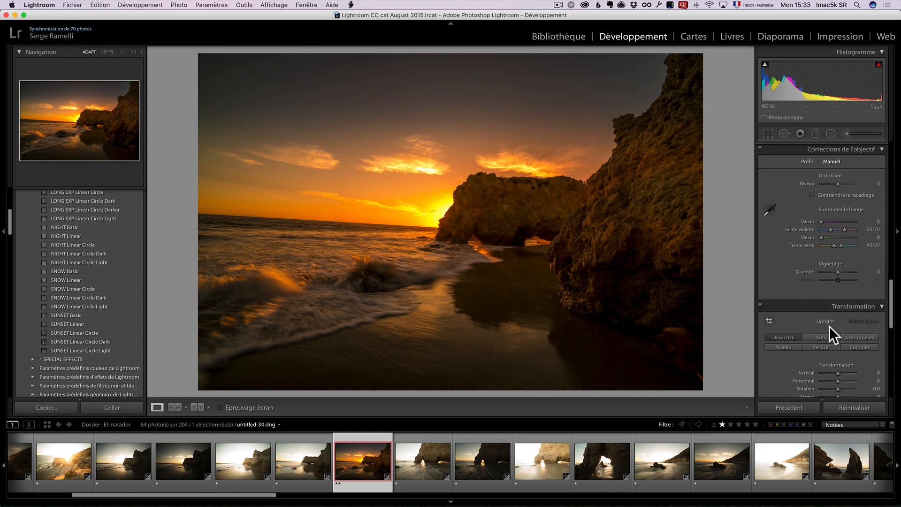
{"action": "left_click", "coordinate": [821, 337]}
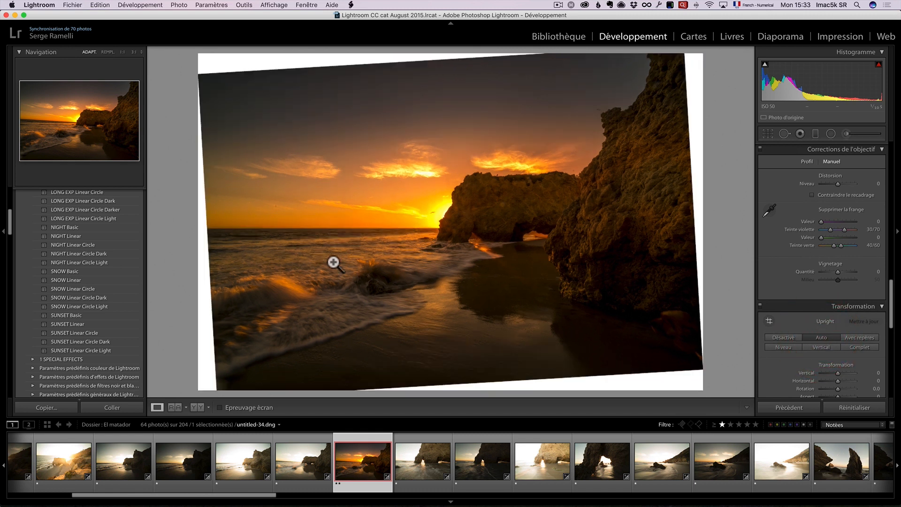
{"action": "scroll", "coordinate": [839, 373], "scroll_direction": "down", "scroll_amount": 1}
{"action": "scroll", "coordinate": [839, 373], "scroll_direction": "down", "scroll_amount": 3}
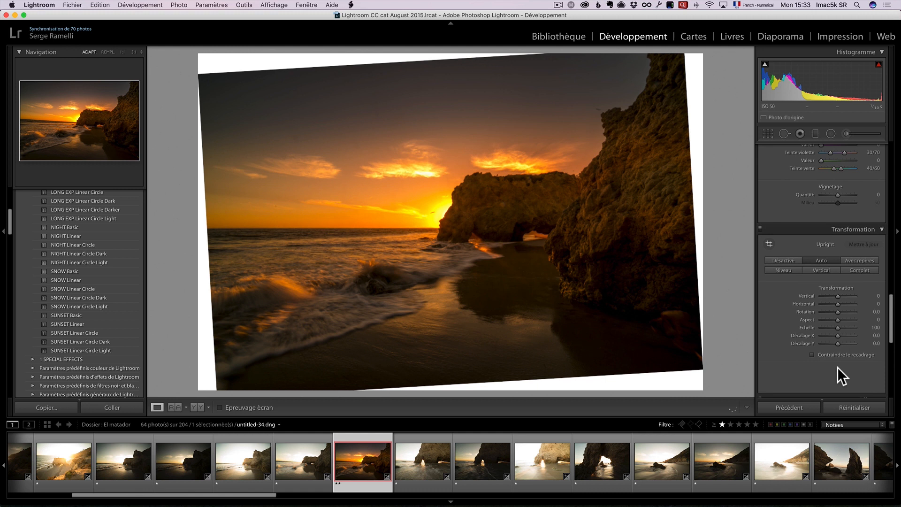
{"action": "left_click", "coordinate": [828, 349]}
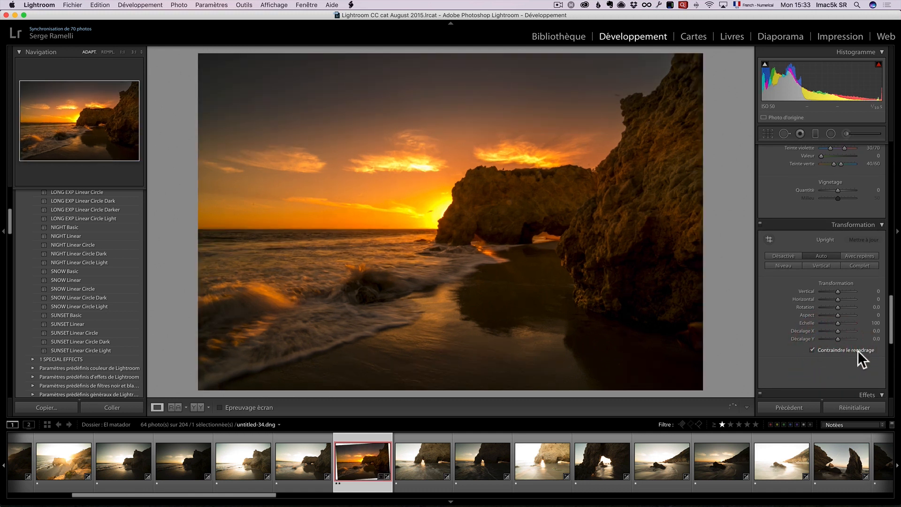
{"action": "left_click", "coordinate": [694, 337]}
{"action": "left_click", "coordinate": [690, 337]}
{"action": "left_click", "coordinate": [653, 328]}
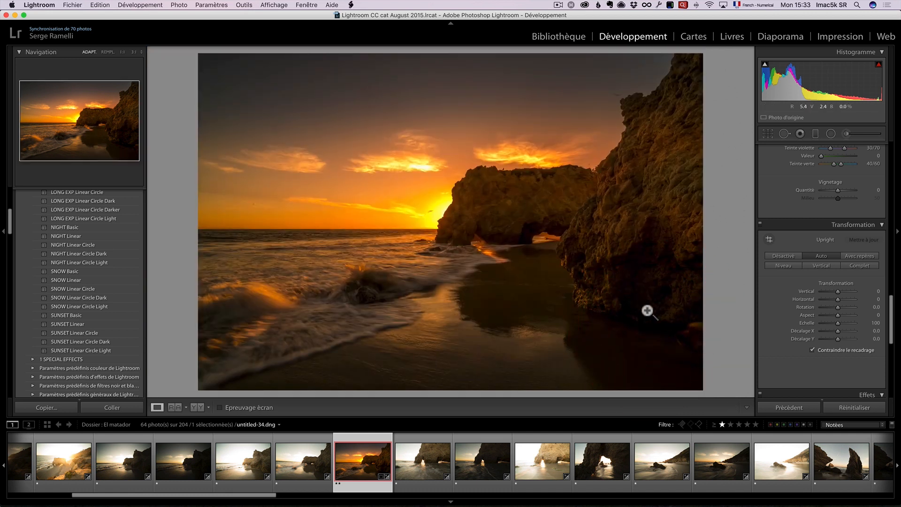
Step: Crop the photo slightly tighter, mainly by trimming the sky above and the sand below
{"action": "left_click", "coordinate": [768, 134]}
{"action": "left_click_drag", "start_coordinate": [662, 223], "coordinate": [658, 222]}
{"action": "left_click_drag", "start_coordinate": [446, 76], "coordinate": [445, 88]}
{"action": "left_click_drag", "start_coordinate": [448, 358], "coordinate": [450, 354]}
{"action": "key", "text": "Return"}
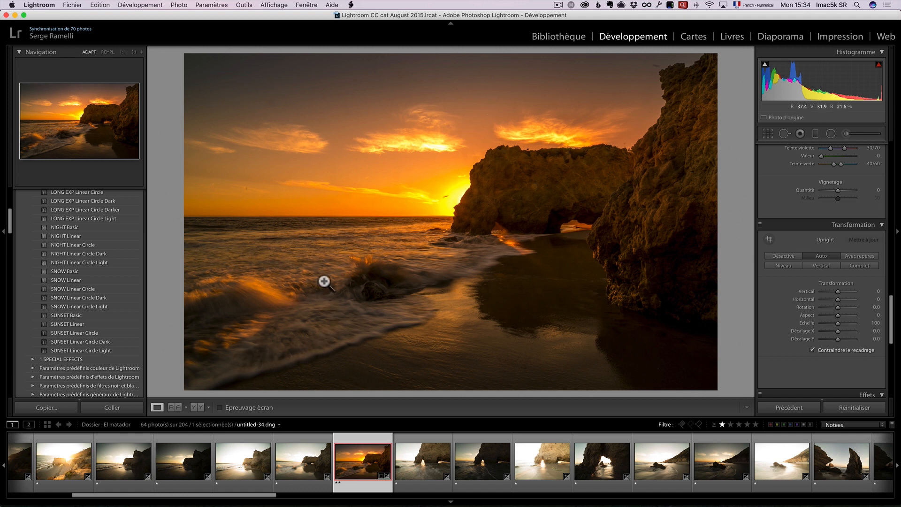
Step: Set up an adjustment brush with exposure 1.29, flow 80, density 79 and auto masking off, and hide the edit pins
{"action": "left_click", "coordinate": [845, 134]}
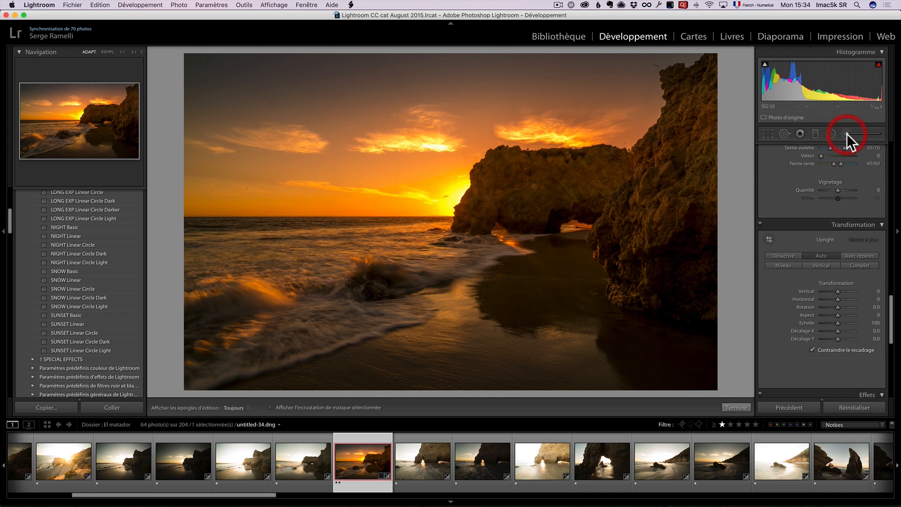
{"action": "left_click_drag", "start_coordinate": [841, 192], "coordinate": [842, 192]}
{"action": "left_click", "coordinate": [830, 356]}
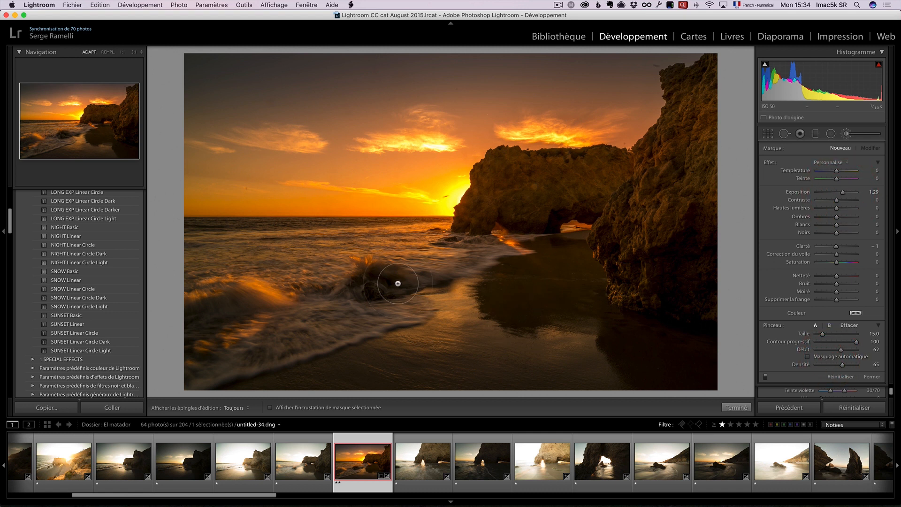
{"action": "left_click_drag", "start_coordinate": [848, 349], "coordinate": [848, 364]}
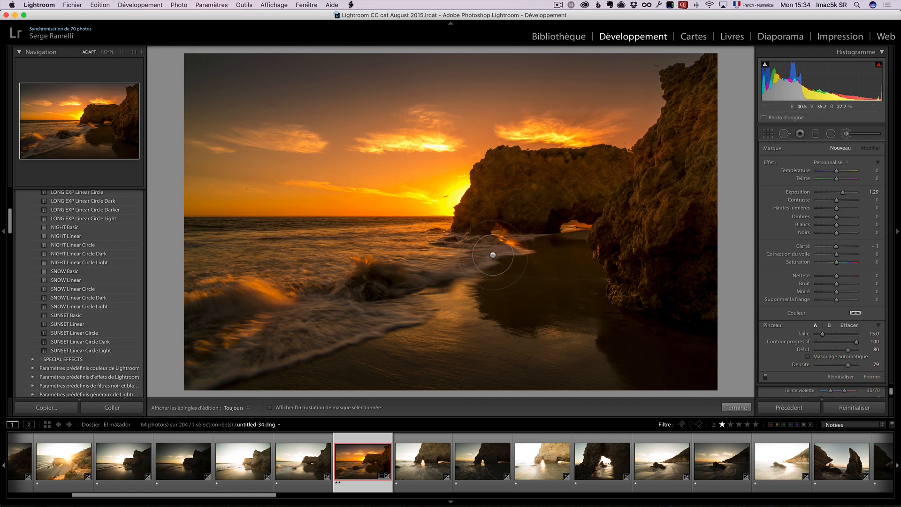
{"action": "key", "text": "h"}
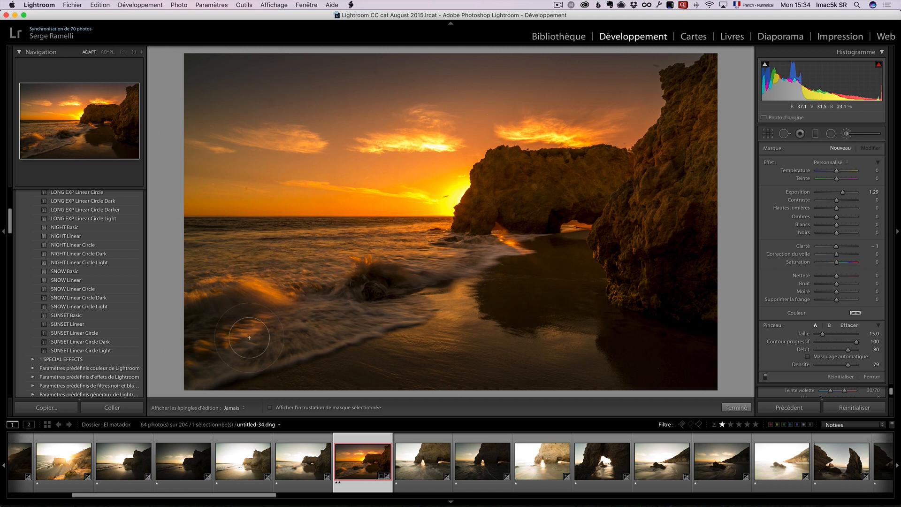
Step: Paint the brightening adjustment over the foreground waves, the wet sand and the surf near the rock arch
{"action": "mouse_move", "coordinate": [234, 351]}
{"action": "left_mouse_down"}
{"action": "mouse_move", "coordinate": [402, 309]}
{"action": "mouse_move", "coordinate": [365, 334]}
{"action": "mouse_move", "coordinate": [495, 334]}
{"action": "mouse_move", "coordinate": [598, 368]}
{"action": "left_mouse_up"}
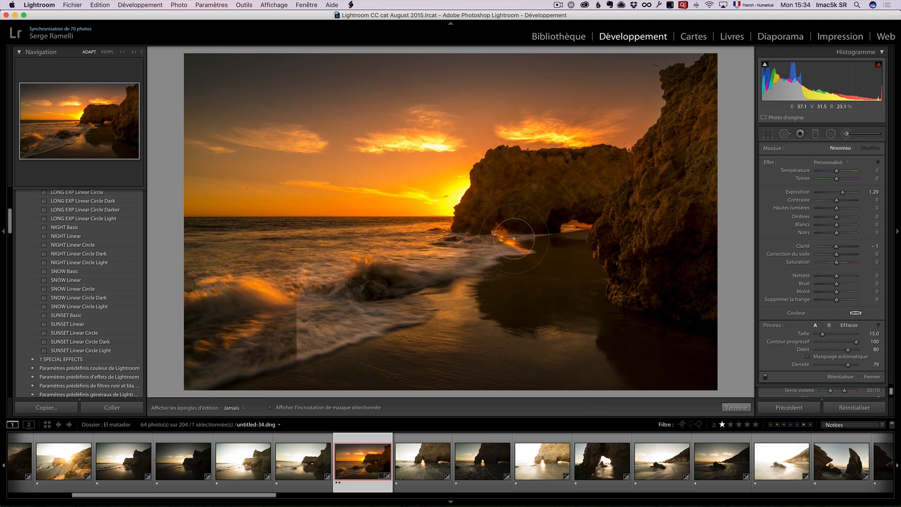
{"action": "mouse_move", "coordinate": [182, 296]}
{"action": "left_mouse_down"}
{"action": "mouse_move", "coordinate": [196, 332]}
{"action": "mouse_move", "coordinate": [358, 293]}
{"action": "mouse_move", "coordinate": [492, 233]}
{"action": "mouse_move", "coordinate": [462, 288]}
{"action": "mouse_move", "coordinate": [589, 364]}
{"action": "left_mouse_up"}
{"action": "mouse_move", "coordinate": [488, 249]}
{"action": "left_mouse_down"}
{"action": "mouse_move", "coordinate": [565, 234]}
{"action": "mouse_move", "coordinate": [392, 280]}
{"action": "mouse_move", "coordinate": [185, 301]}
{"action": "mouse_move", "coordinate": [473, 245]}
{"action": "left_mouse_up"}
{"action": "left_click_drag", "start_coordinate": [258, 294], "coordinate": [300, 294]}
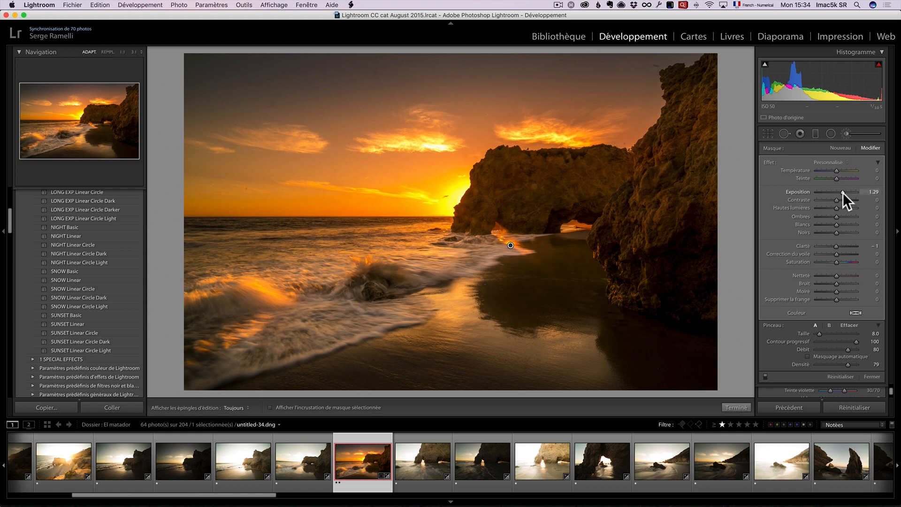
Step: Lower the painted adjustment's exposure to 0.92 and review the photo in full screen
{"action": "left_click_drag", "start_coordinate": [841, 192], "coordinate": [841, 192]}
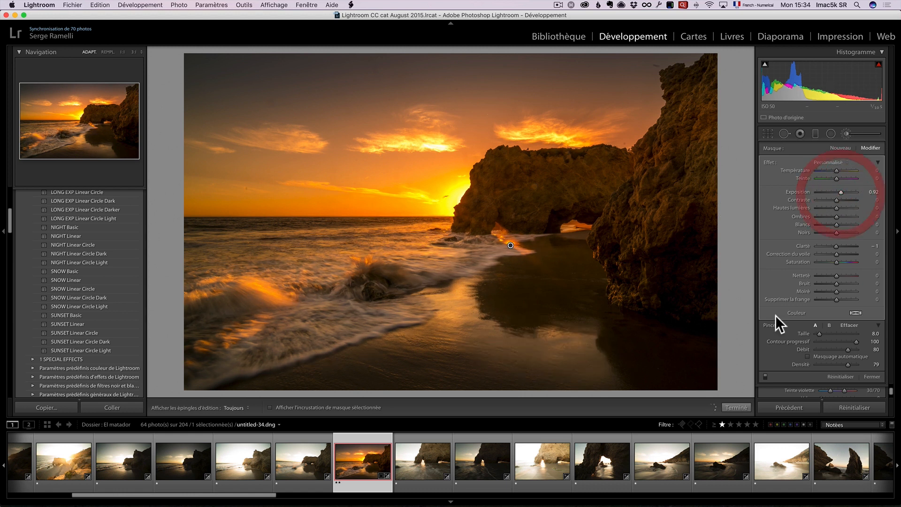
{"action": "key", "text": "f"}
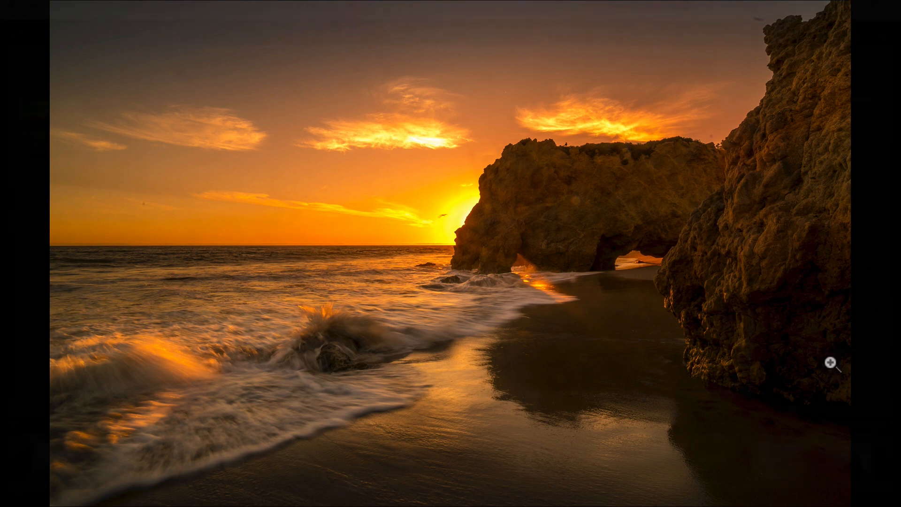
{"action": "key", "text": "f"}
Step: Look through the rock arch, shoreline and sea stack exposures from untitled-39.dng to untitled-98.dng to find the next photo to edit
{"action": "left_click_drag", "start_coordinate": [266, 499], "coordinate": [333, 498]}
{"action": "left_click", "coordinate": [151, 469]}
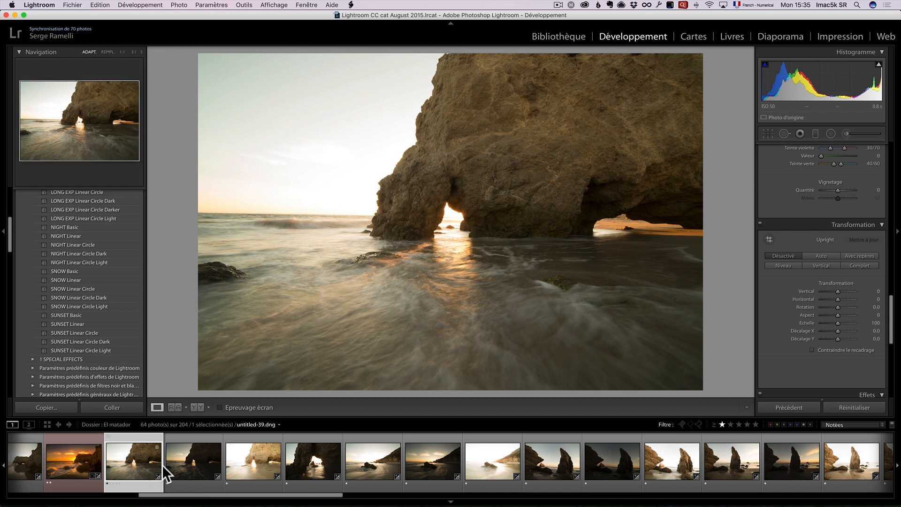
{"action": "left_click", "coordinate": [205, 470]}
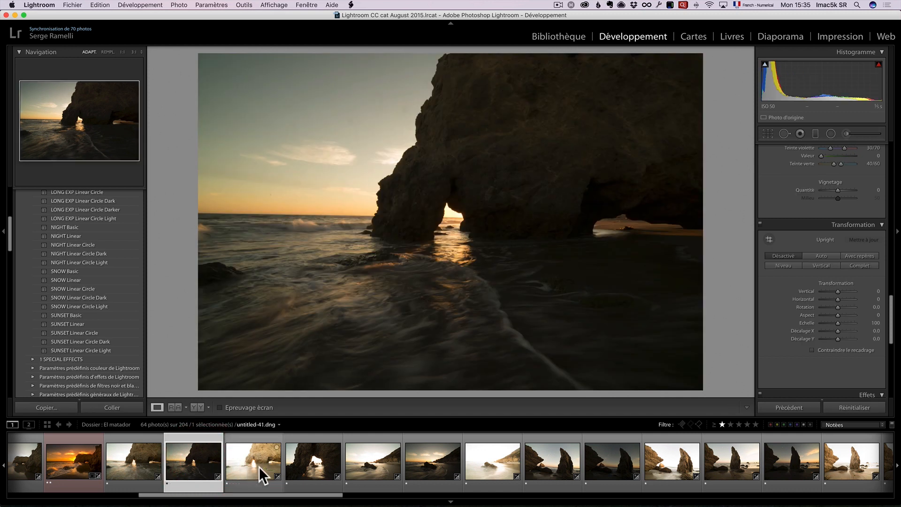
{"action": "left_click", "coordinate": [301, 468]}
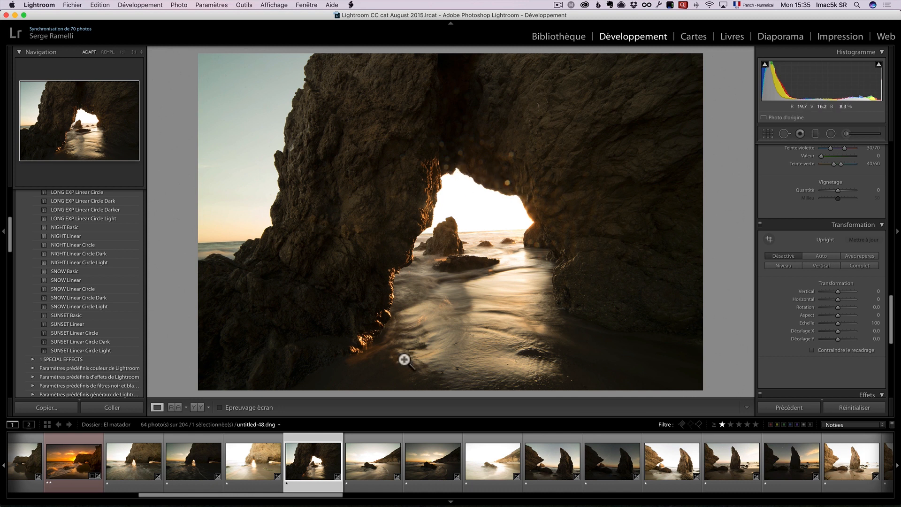
{"action": "left_click", "coordinate": [372, 459]}
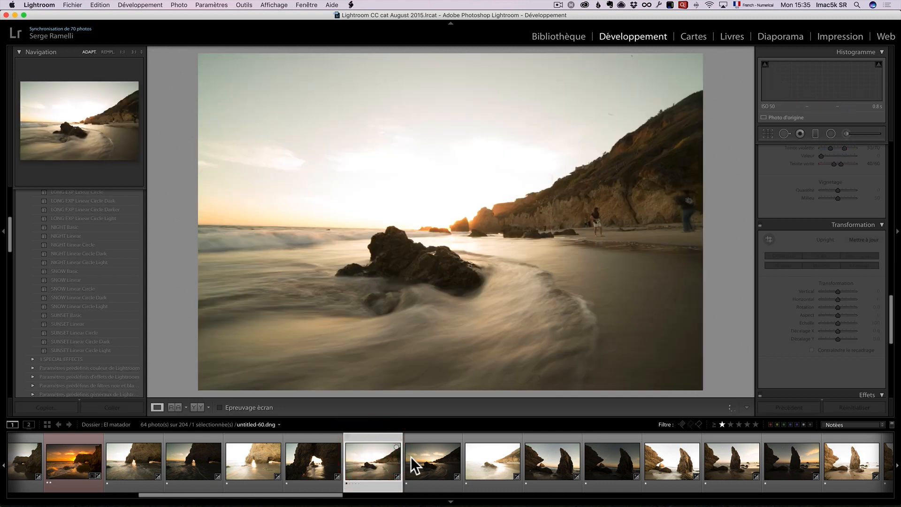
{"action": "left_click", "coordinate": [434, 458]}
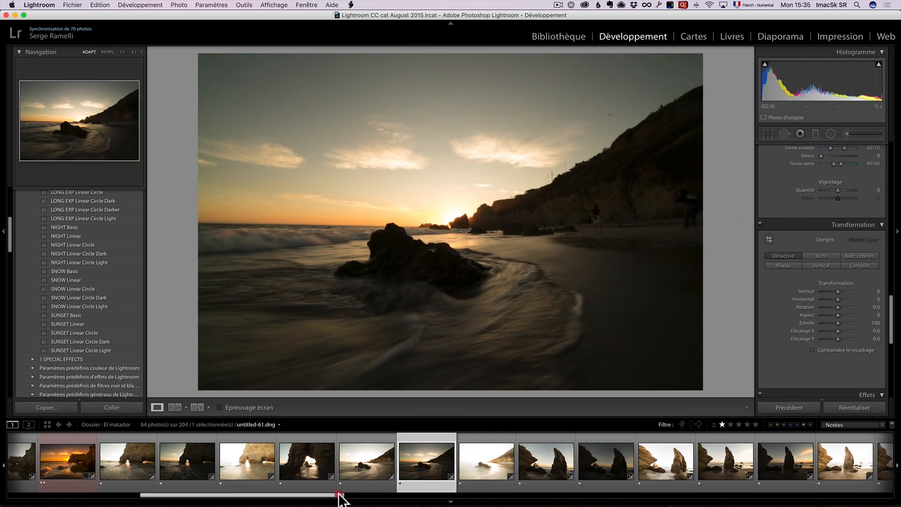
{"action": "left_click_drag", "start_coordinate": [337, 496], "coordinate": [364, 495]}
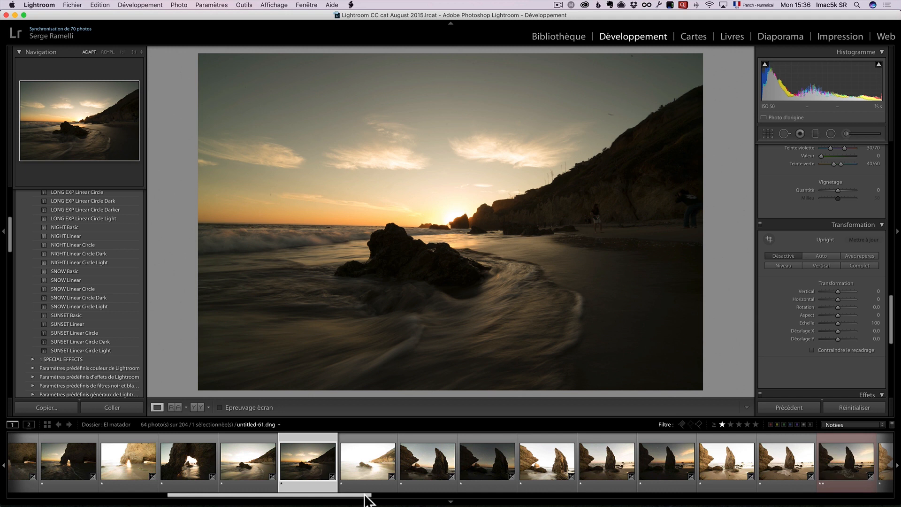
{"action": "left_click", "coordinate": [426, 463]}
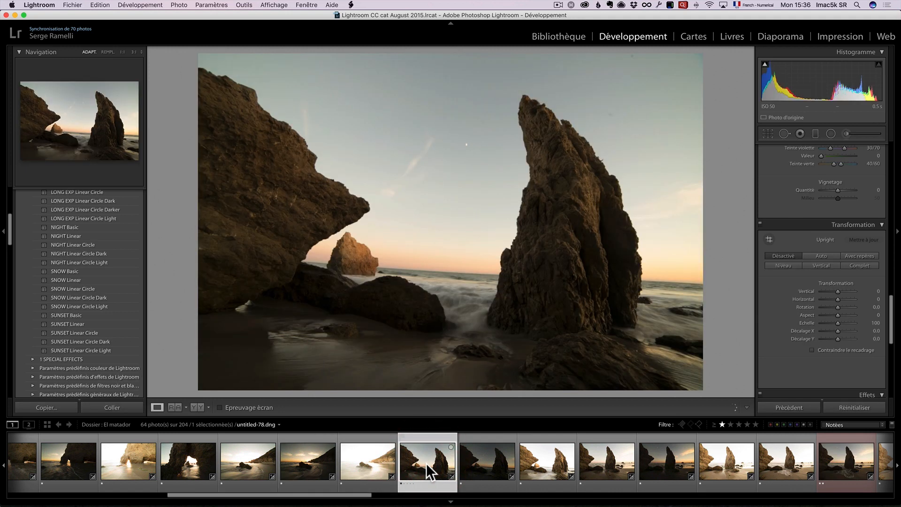
{"action": "left_click", "coordinate": [491, 462]}
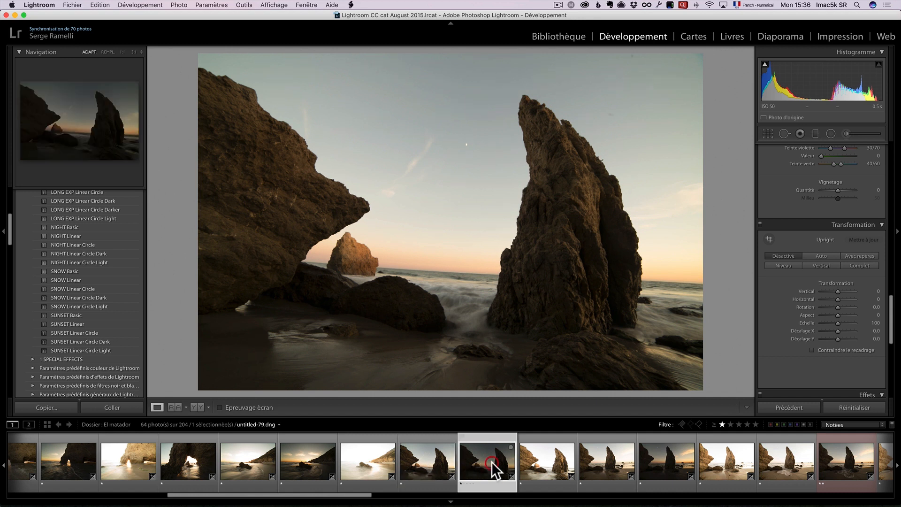
{"action": "left_click", "coordinate": [544, 460]}
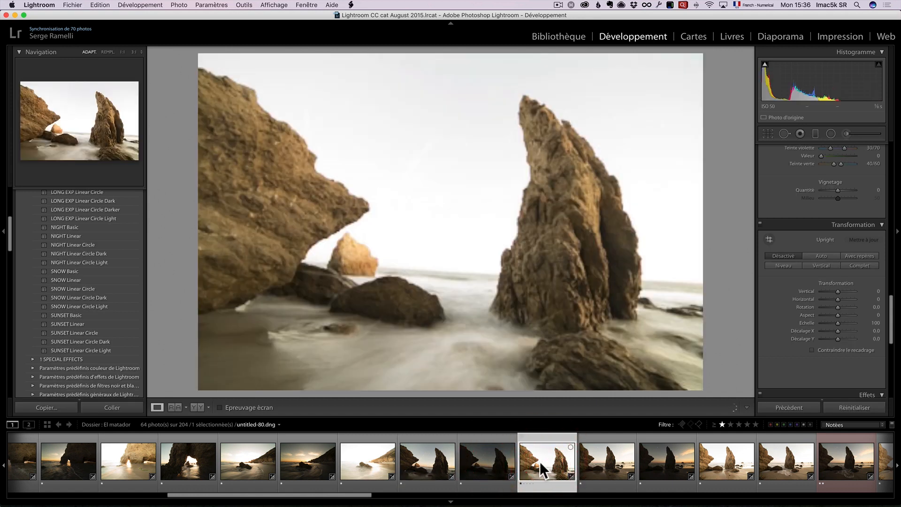
{"action": "left_click_drag", "start_coordinate": [372, 495], "coordinate": [425, 495]}
{"action": "scroll", "coordinate": [594, 486], "scroll_direction": "down", "scroll_amount": 2}
{"action": "left_click", "coordinate": [642, 464]}
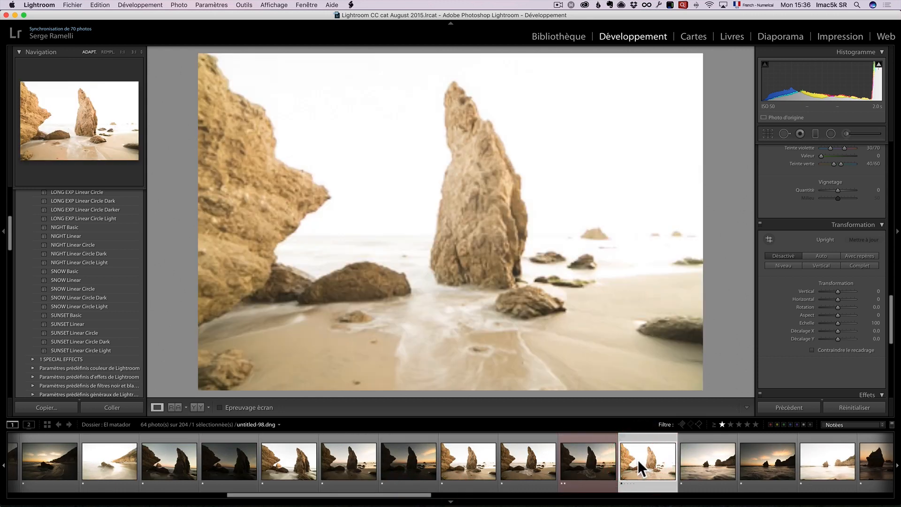
Step: Select the sea stack photo untitled-97.dng and apply the SUNSET Linear Circle Dark preset
{"action": "left_click", "coordinate": [582, 468]}
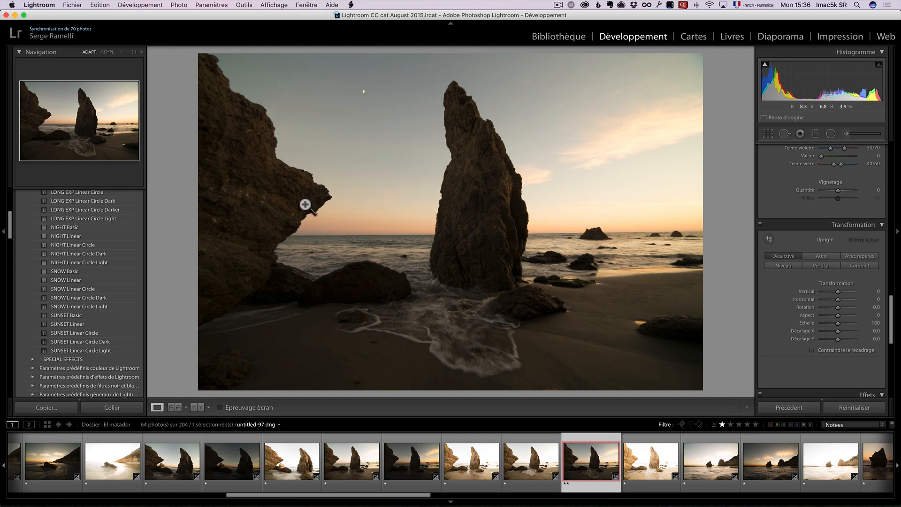
{"action": "mouse_move", "coordinate": [11, 227]}
{"action": "left_mouse_down"}
{"action": "mouse_move", "coordinate": [13, 202]}
{"action": "mouse_move", "coordinate": [8, 217]}
{"action": "left_mouse_up"}
{"action": "mouse_move", "coordinate": [66, 229]}
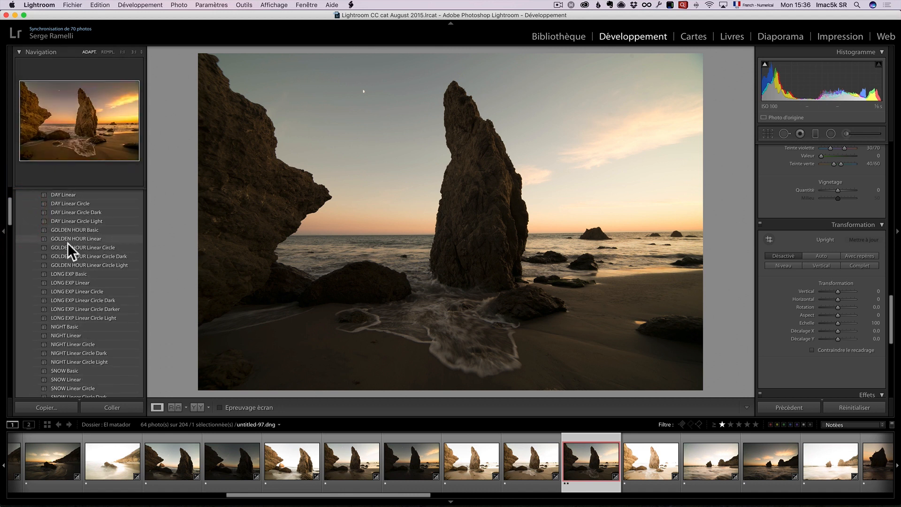
{"action": "scroll", "coordinate": [70, 291], "scroll_direction": "down", "scroll_amount": 3}
{"action": "scroll", "coordinate": [70, 292], "scroll_direction": "down", "scroll_amount": 5}
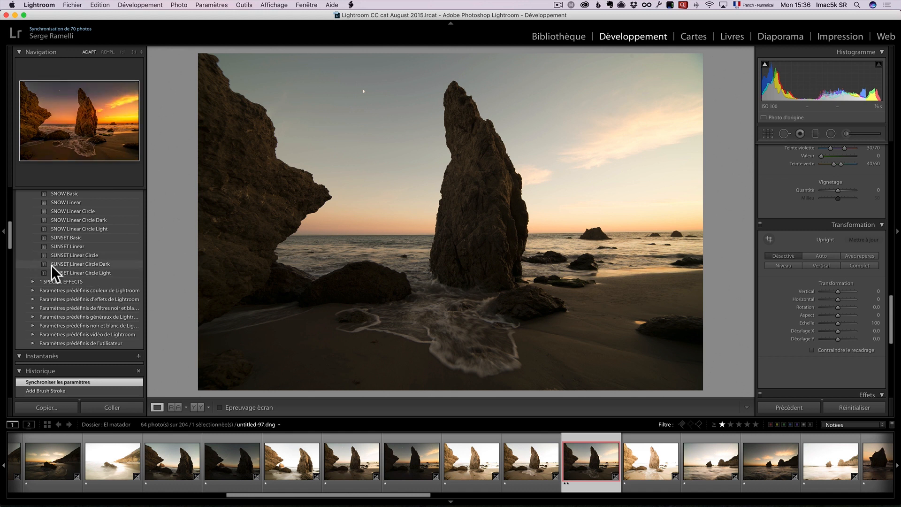
{"action": "left_click", "coordinate": [96, 264]}
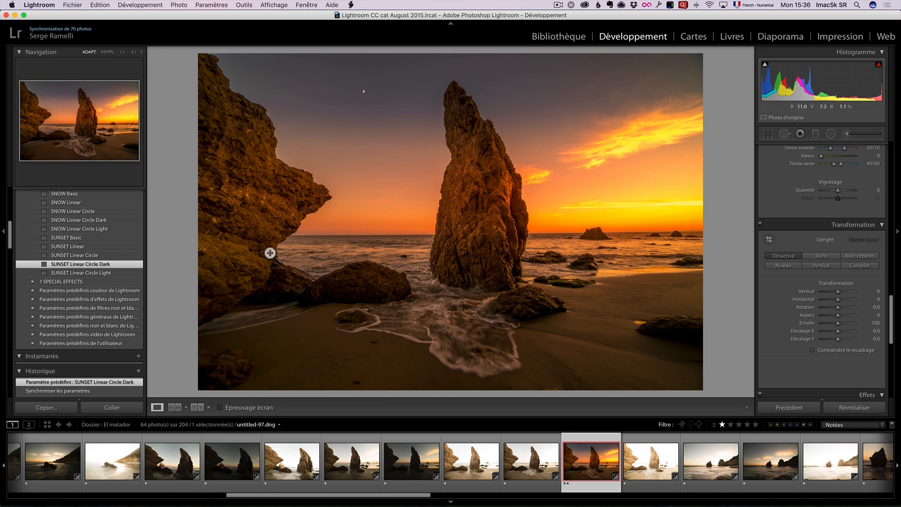
Step: Hide the presets and history side to give the photo more room and return to the basic adjustments
{"action": "left_click", "coordinate": [4, 232]}
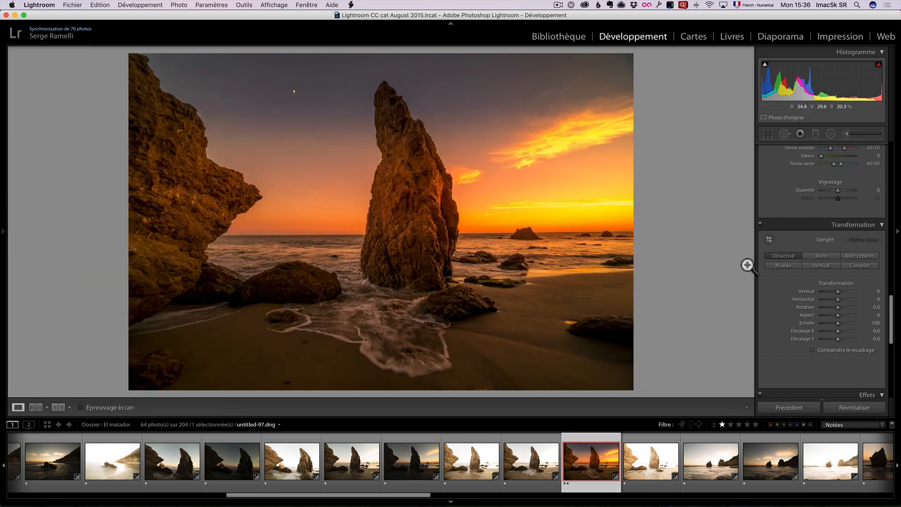
{"action": "scroll", "coordinate": [892, 333], "scroll_direction": "down", "scroll_amount": 3}
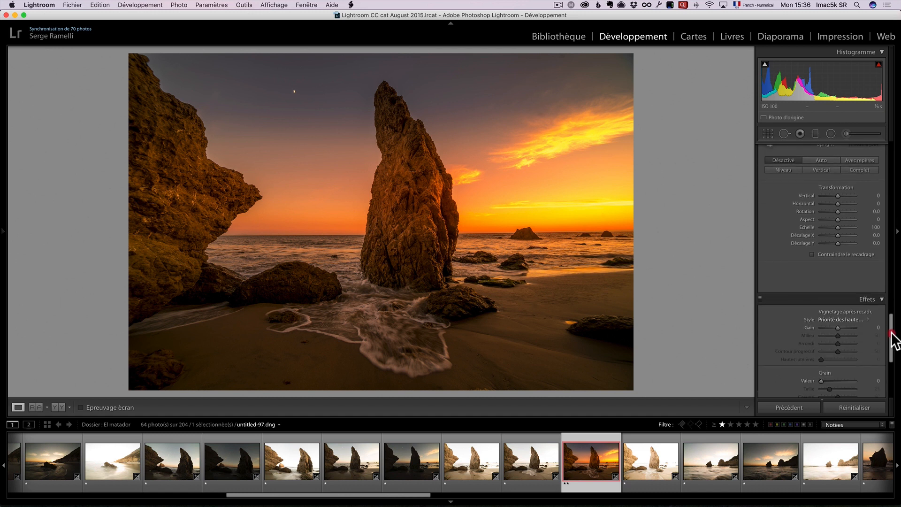
{"action": "scroll", "coordinate": [893, 338], "scroll_direction": "down", "scroll_amount": 1}
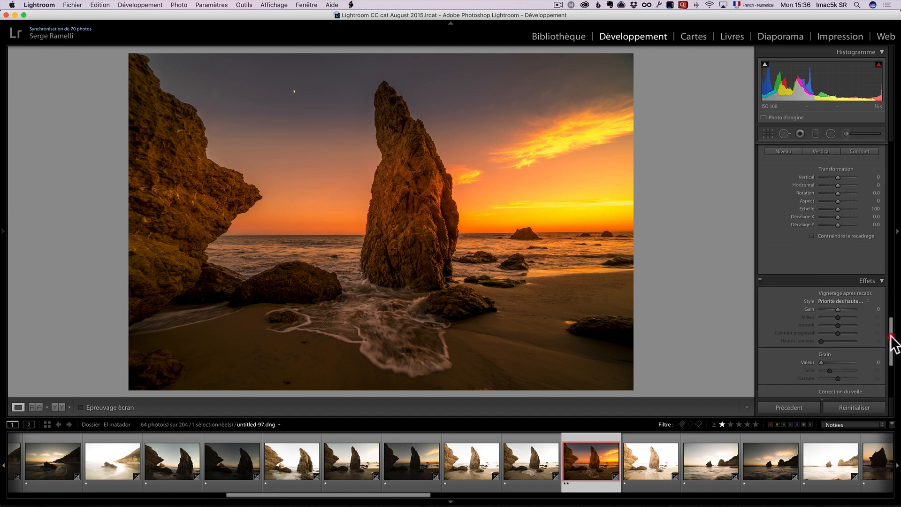
{"action": "left_click_drag", "start_coordinate": [892, 338], "coordinate": [893, 178]}
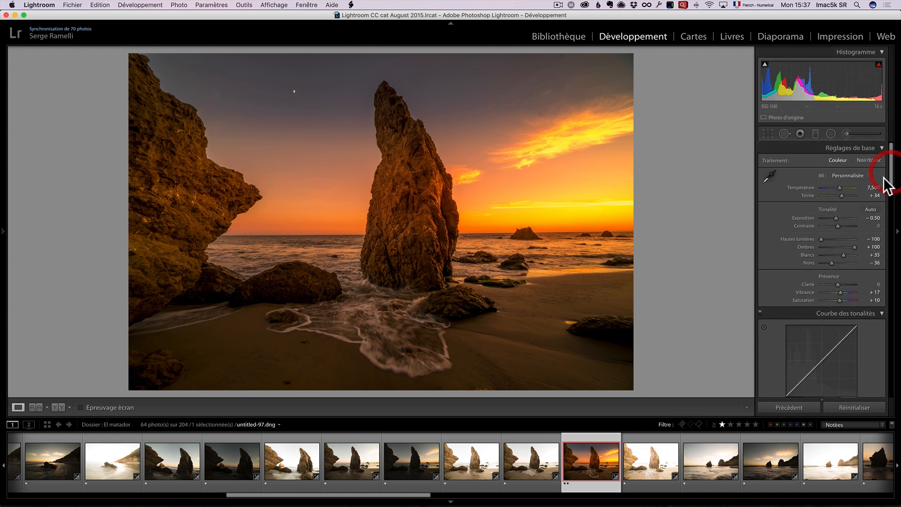
Step: Select the sunset sky's radial filter and set its mask brush to erase at size 15 with auto masking
{"action": "left_click", "coordinate": [830, 133]}
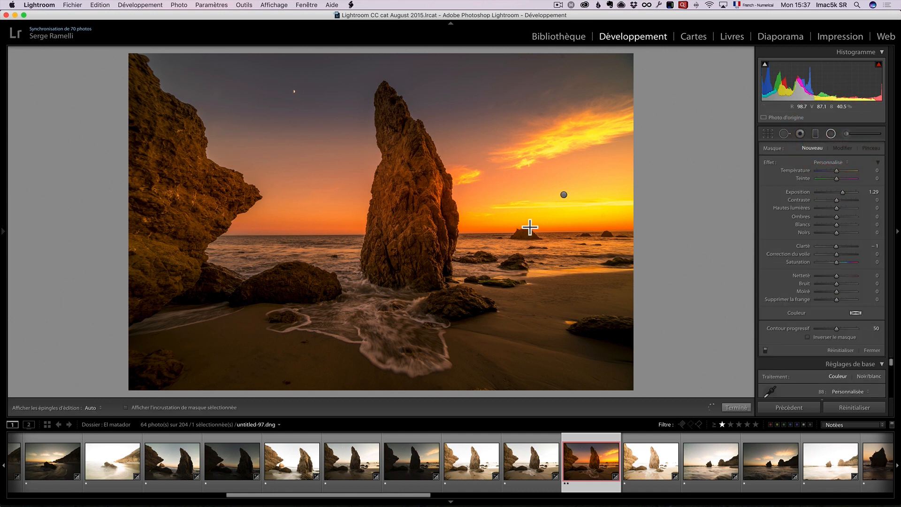
{"action": "left_click", "coordinate": [563, 194]}
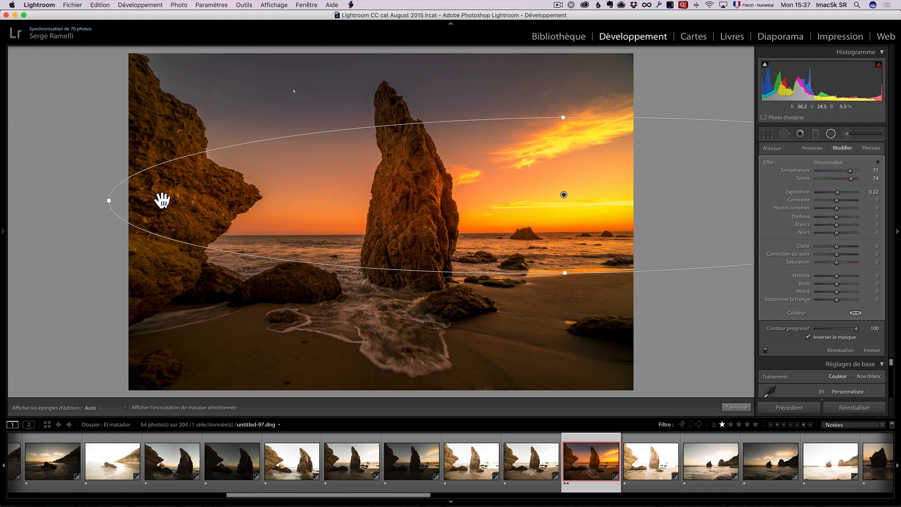
{"action": "left_click", "coordinate": [870, 148]}
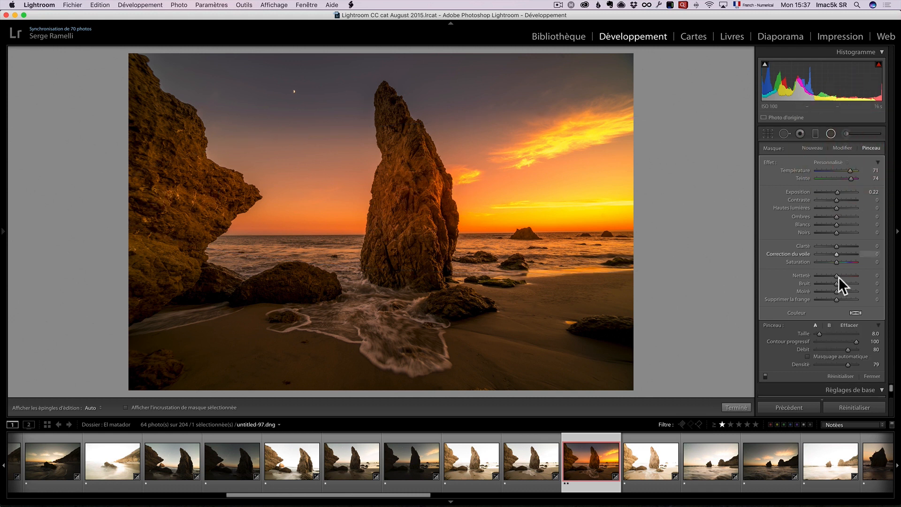
{"action": "left_click", "coordinate": [850, 326]}
{"action": "left_click", "coordinate": [826, 357]}
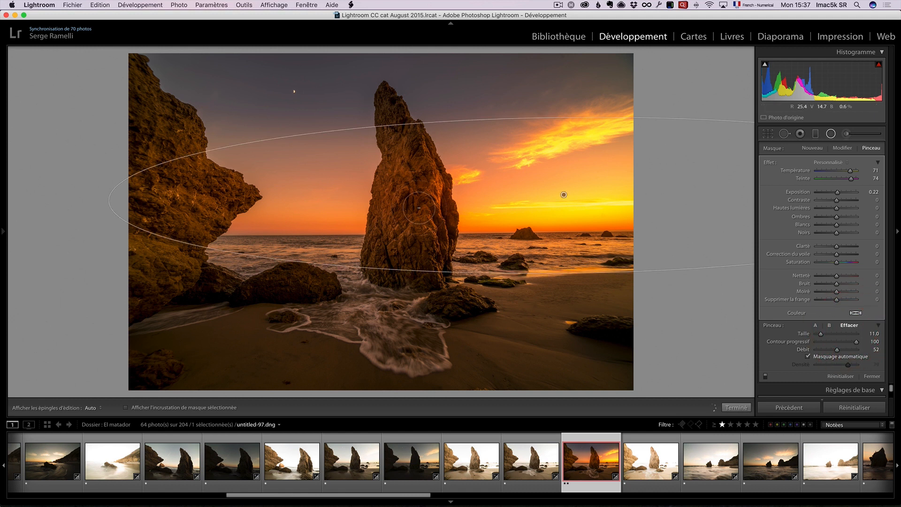
{"action": "scroll", "coordinate": [369, 224], "scroll_direction": "up", "scroll_amount": 4}
{"action": "key", "text": "h"}
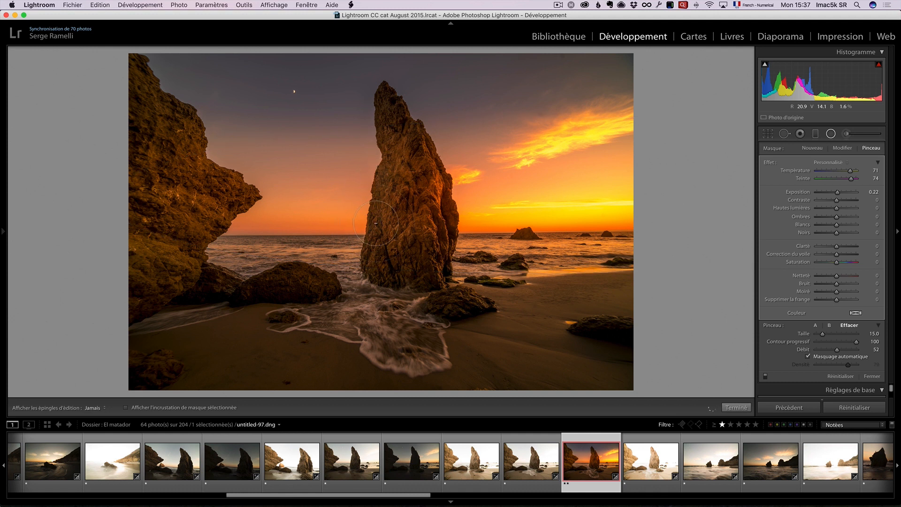
Step: Turn off auto masking and erase the radial filter's effect from the sea stack with a size 11 brush
{"action": "key", "text": "h"}
{"action": "key", "text": "h"}
{"action": "left_click", "coordinate": [825, 356]}
{"action": "scroll", "coordinate": [411, 210], "scroll_direction": "down", "scroll_amount": 4}
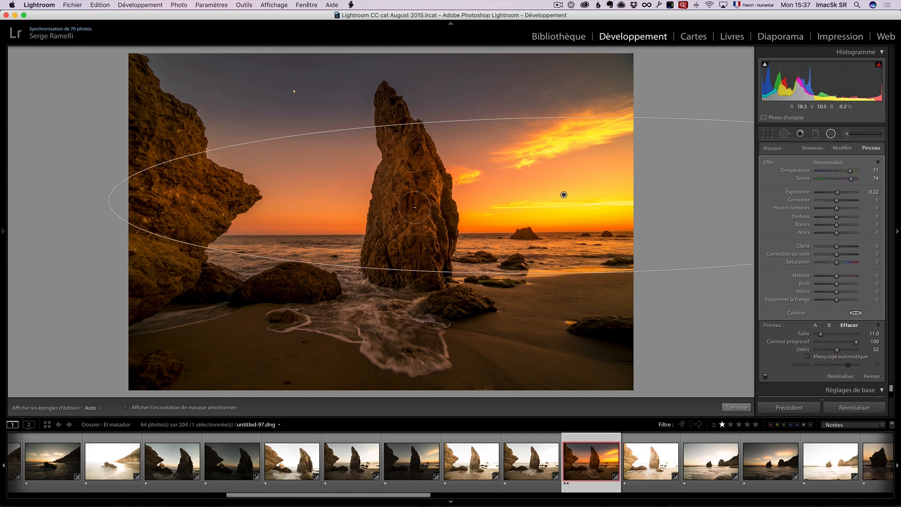
{"action": "key", "text": "h"}
{"action": "mouse_move", "coordinate": [409, 193]}
{"action": "left_mouse_down"}
{"action": "mouse_move", "coordinate": [410, 205]}
{"action": "mouse_move", "coordinate": [412, 187]}
{"action": "mouse_move", "coordinate": [419, 197]}
{"action": "mouse_move", "coordinate": [412, 216]}
{"action": "mouse_move", "coordinate": [415, 156]}
{"action": "mouse_move", "coordinate": [391, 219]}
{"action": "left_mouse_up"}
Step: Erase the radial filter's effect from the cliff beside the sea stack and check the rock face up close
{"action": "key", "text": "h"}
{"action": "mouse_move", "coordinate": [152, 183]}
{"action": "left_mouse_down"}
{"action": "mouse_move", "coordinate": [178, 213]}
{"action": "mouse_move", "coordinate": [202, 202]}
{"action": "mouse_move", "coordinate": [184, 214]}
{"action": "mouse_move", "coordinate": [170, 176]}
{"action": "mouse_move", "coordinate": [158, 185]}
{"action": "mouse_move", "coordinate": [193, 207]}
{"action": "left_mouse_up"}
{"action": "left_click", "coordinate": [143, 72]}
{"action": "left_click", "coordinate": [173, 150]}
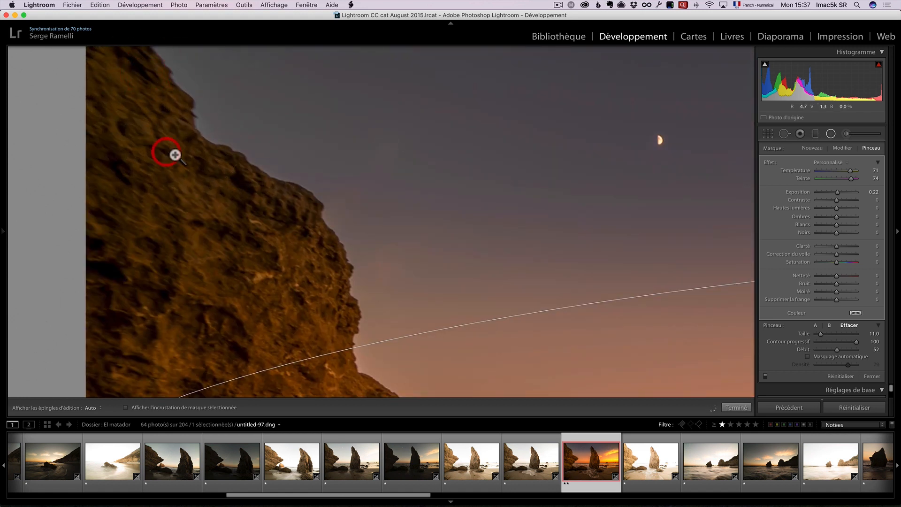
Step: Inspect the sea stack's masking up close and compare the photo with the radial filters switched off
{"action": "left_click", "coordinate": [428, 205]}
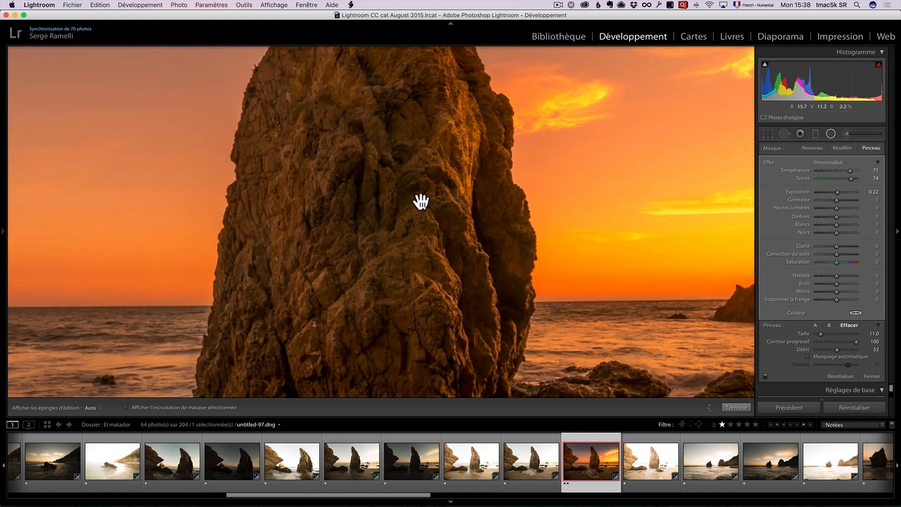
{"action": "left_click", "coordinate": [419, 201]}
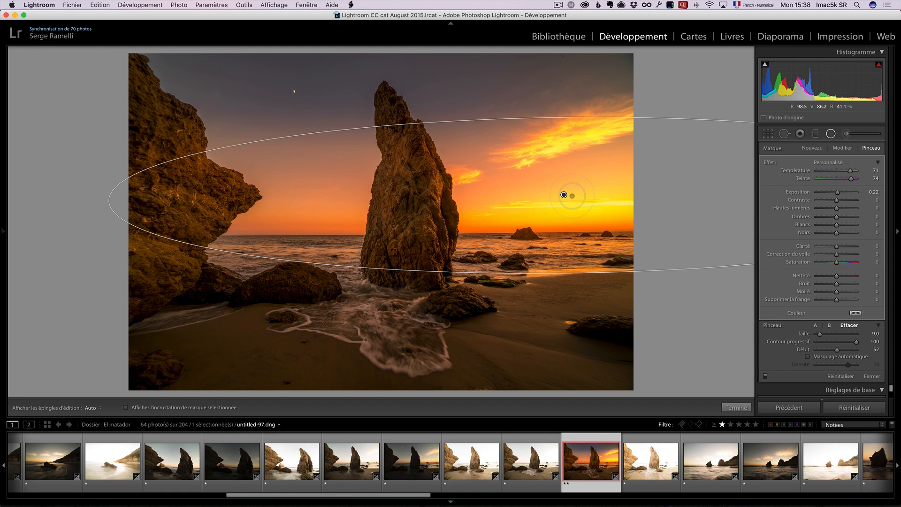
{"action": "left_click", "coordinate": [735, 407]}
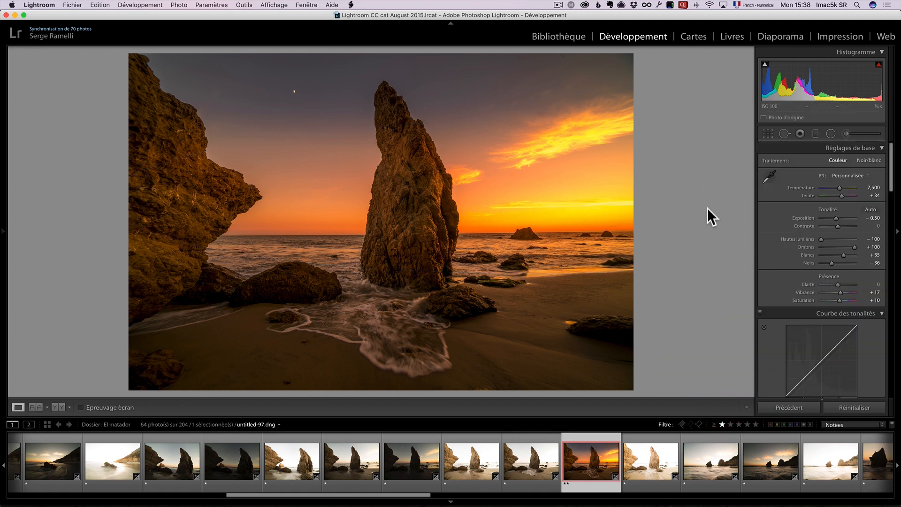
{"action": "left_click", "coordinate": [830, 134]}
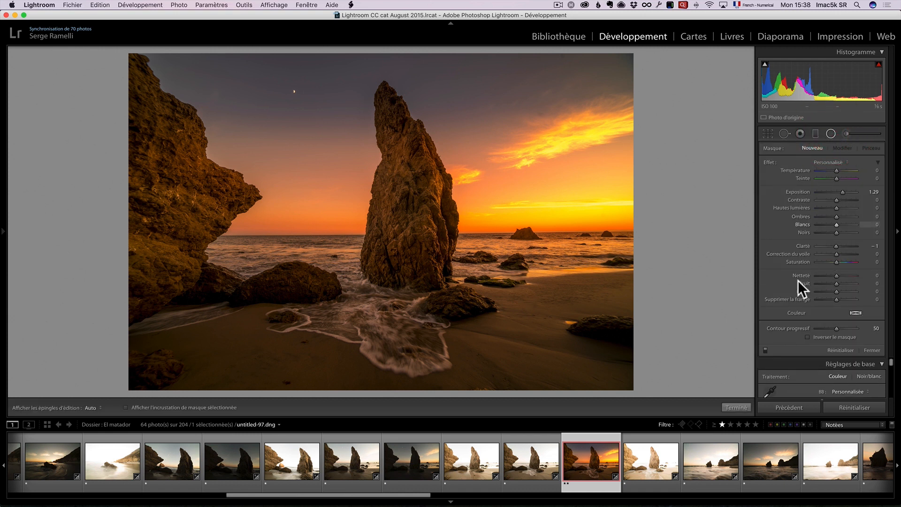
{"action": "left_click", "coordinate": [765, 350]}
Step: Paint a brightening brush adjustment over the foreground surf and set its exposure to 0.76
{"action": "left_click", "coordinate": [848, 134]}
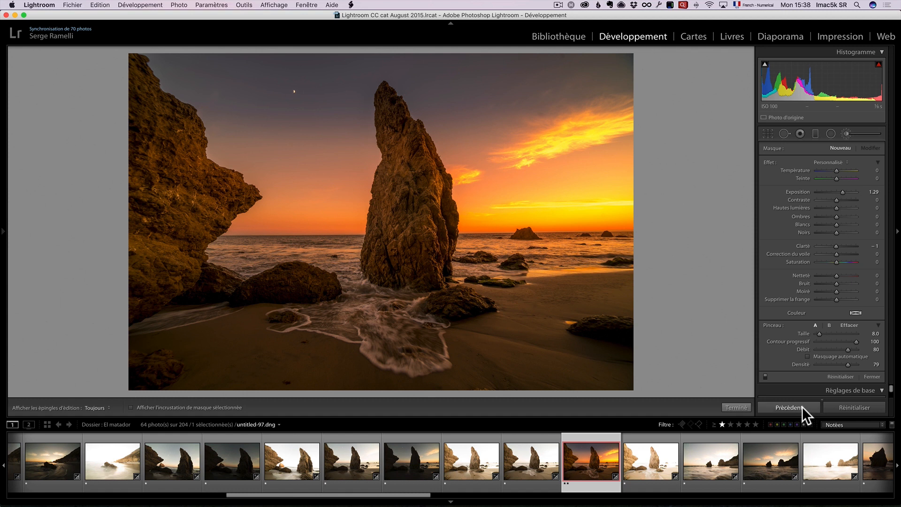
{"action": "key", "text": "h"}
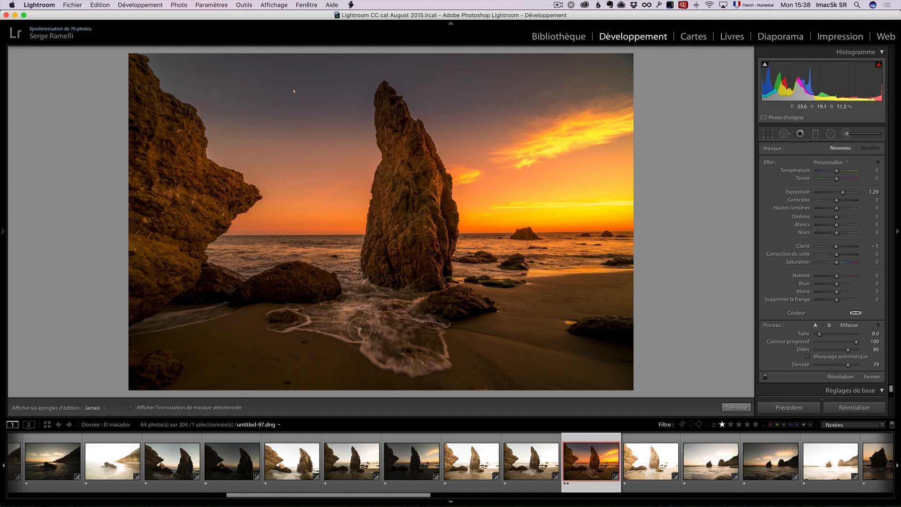
{"action": "mouse_move", "coordinate": [432, 347]}
{"action": "left_mouse_down"}
{"action": "mouse_move", "coordinate": [417, 325]}
{"action": "mouse_move", "coordinate": [405, 331]}
{"action": "mouse_move", "coordinate": [400, 304]}
{"action": "left_mouse_up"}
{"action": "left_click_drag", "start_coordinate": [416, 351], "coordinate": [422, 338]}
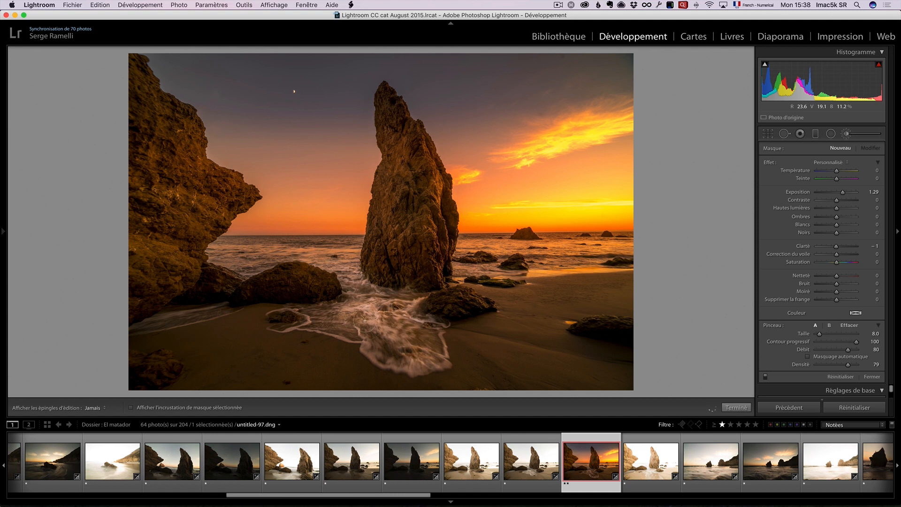
{"action": "key", "text": "h"}
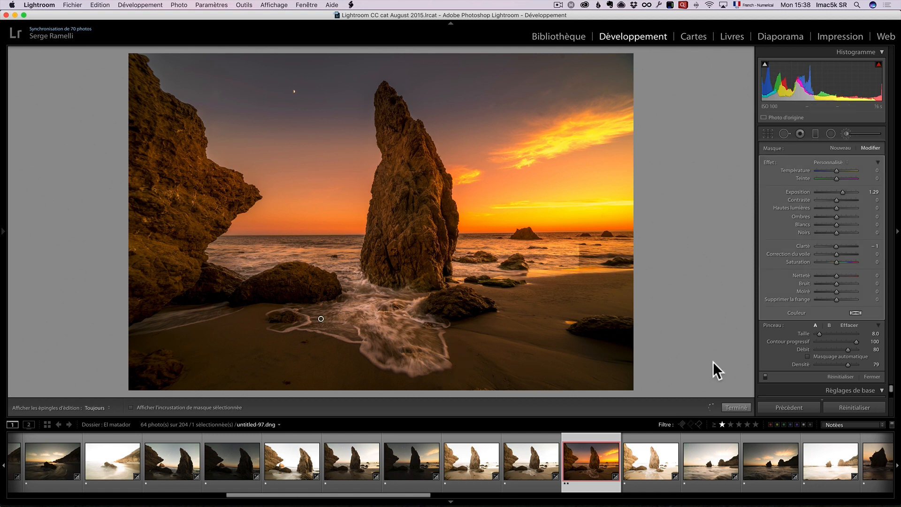
{"action": "left_click_drag", "start_coordinate": [843, 191], "coordinate": [841, 191]}
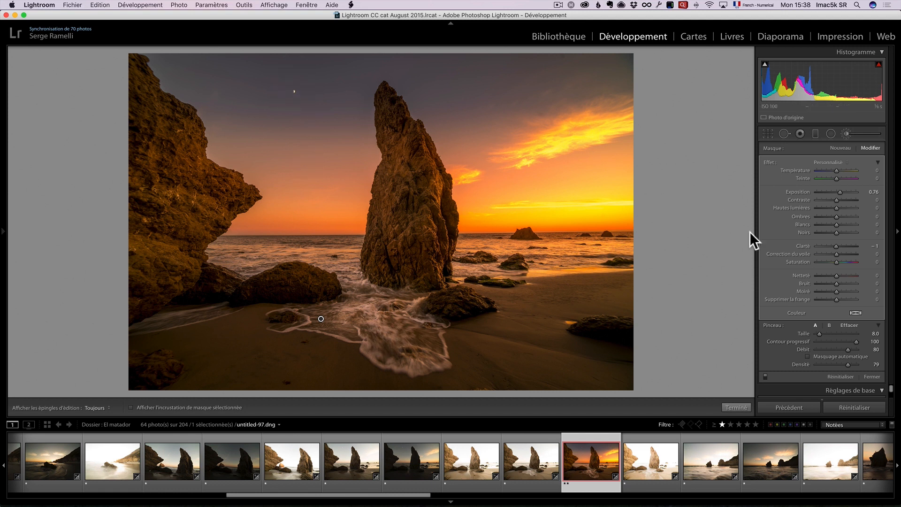
{"action": "left_click", "coordinate": [727, 404]}
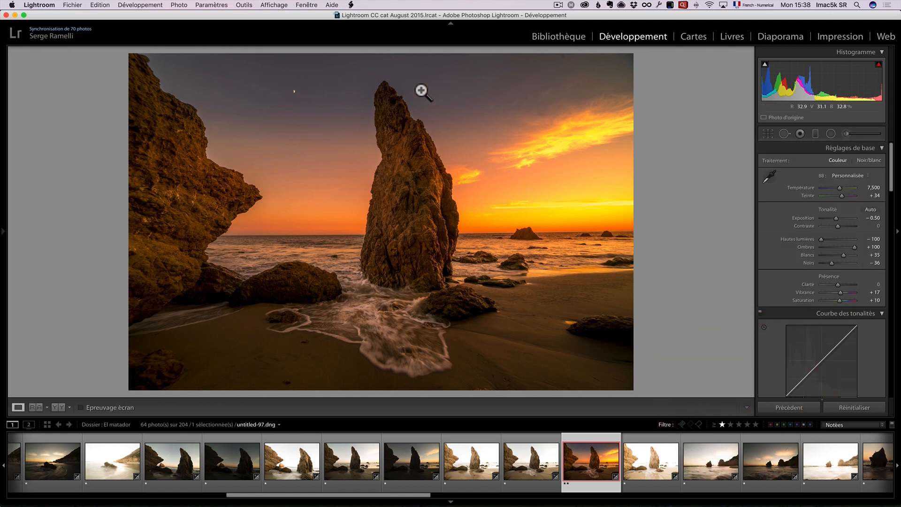
Step: Select the upper sky's graduated filter and extend its transition higher above the sea stack
{"action": "left_click", "coordinate": [815, 134]}
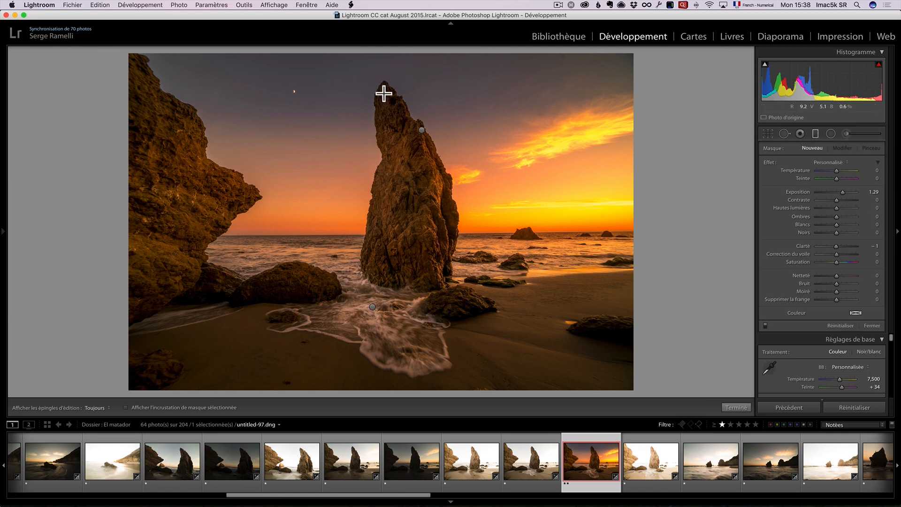
{"action": "left_click", "coordinate": [421, 130]}
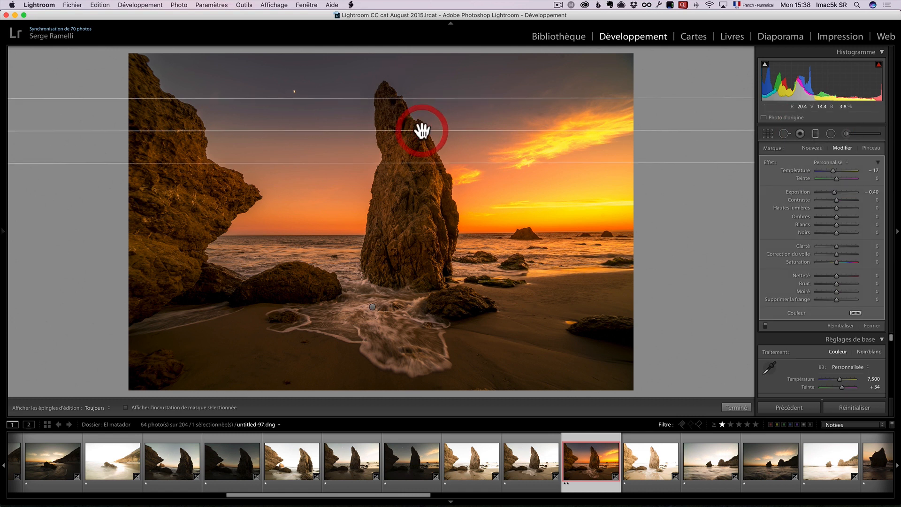
{"action": "left_click_drag", "start_coordinate": [444, 101], "coordinate": [447, 81]}
{"action": "left_click", "coordinate": [421, 120]}
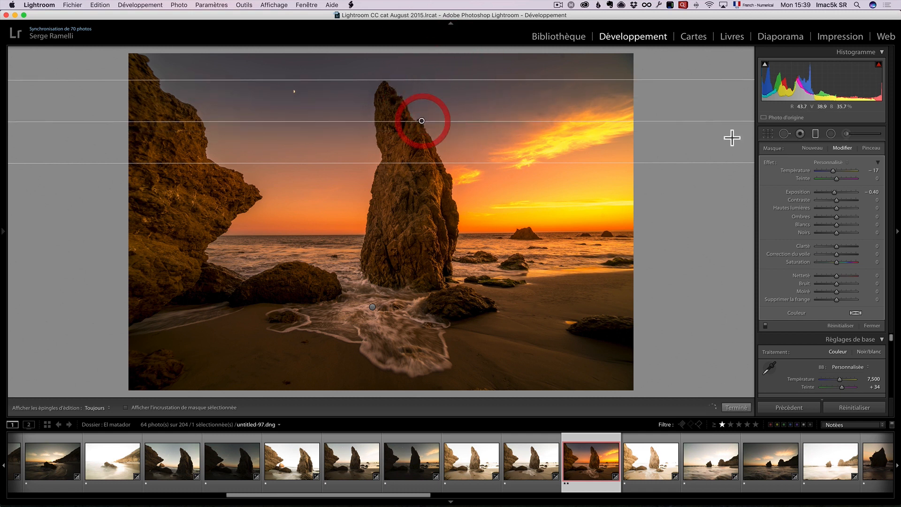
Step: Erase the graduated filter from the sea stack's upper part using auto masking and a small brush
{"action": "left_click", "coordinate": [870, 148]}
{"action": "left_click", "coordinate": [848, 325]}
{"action": "left_click", "coordinate": [829, 356]}
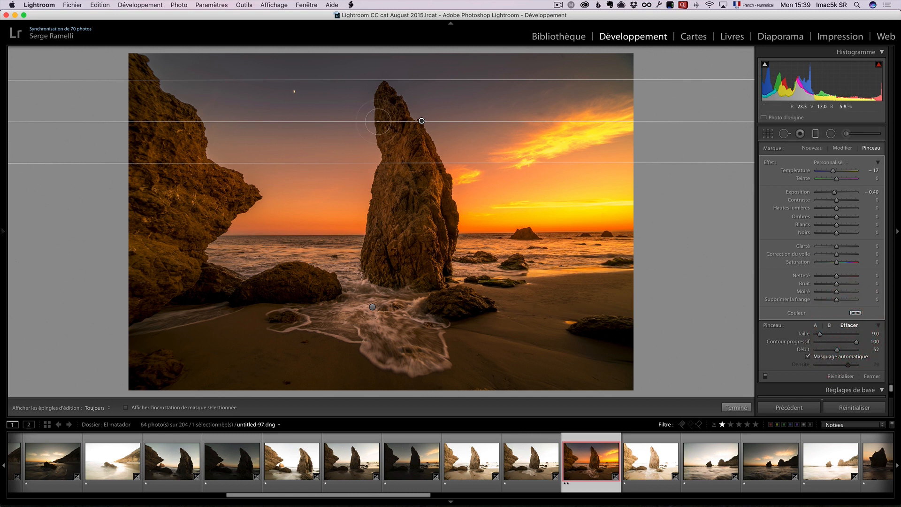
{"action": "key", "text": "h"}
{"action": "key", "text": "h"}
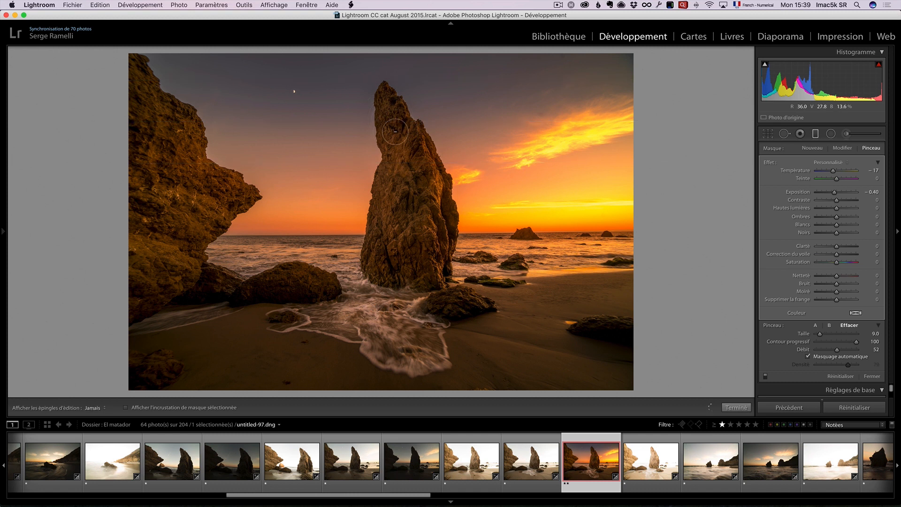
{"action": "key", "text": "h"}
{"action": "scroll", "coordinate": [398, 133], "scroll_direction": "down", "scroll_amount": 9}
{"action": "scroll", "coordinate": [397, 133], "scroll_direction": "up", "scroll_amount": 6}
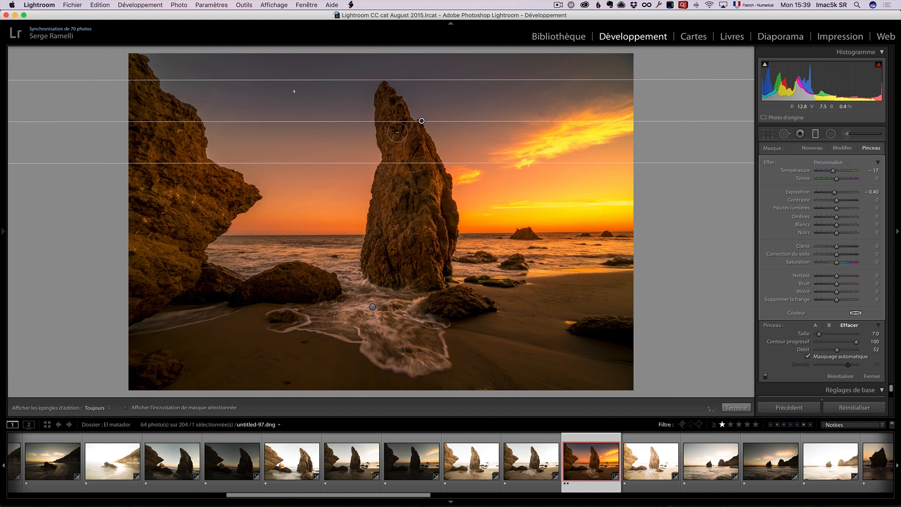
{"action": "key", "text": "h"}
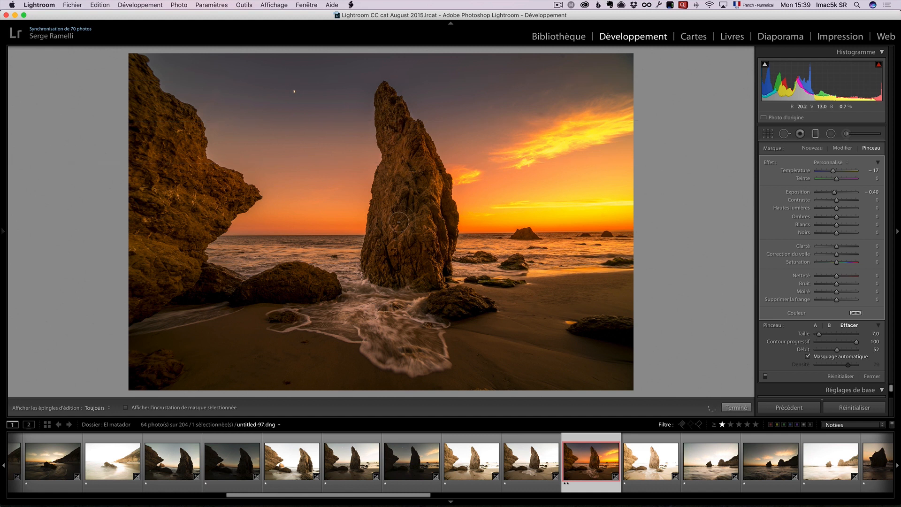
{"action": "left_click", "coordinate": [735, 408]}
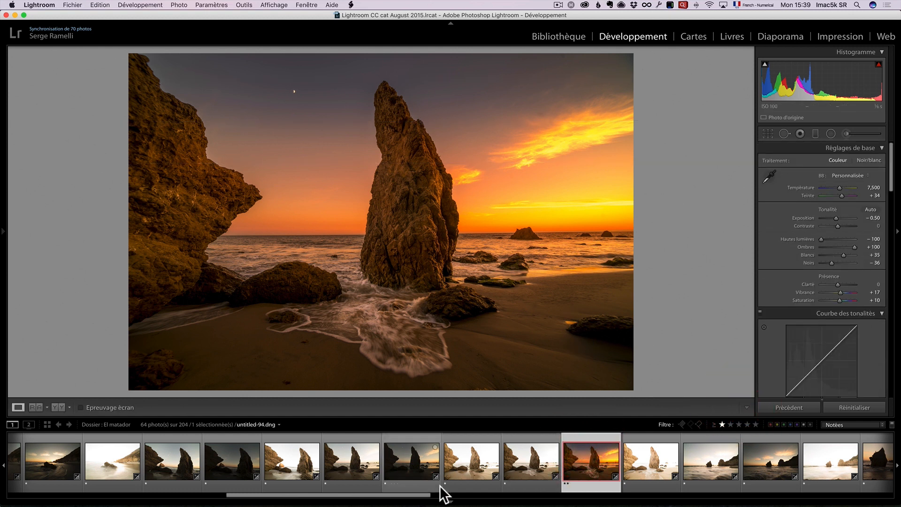
Step: Compare the finished sea stack photo with its unedited original
{"action": "left_click_drag", "start_coordinate": [422, 495], "coordinate": [441, 495]}
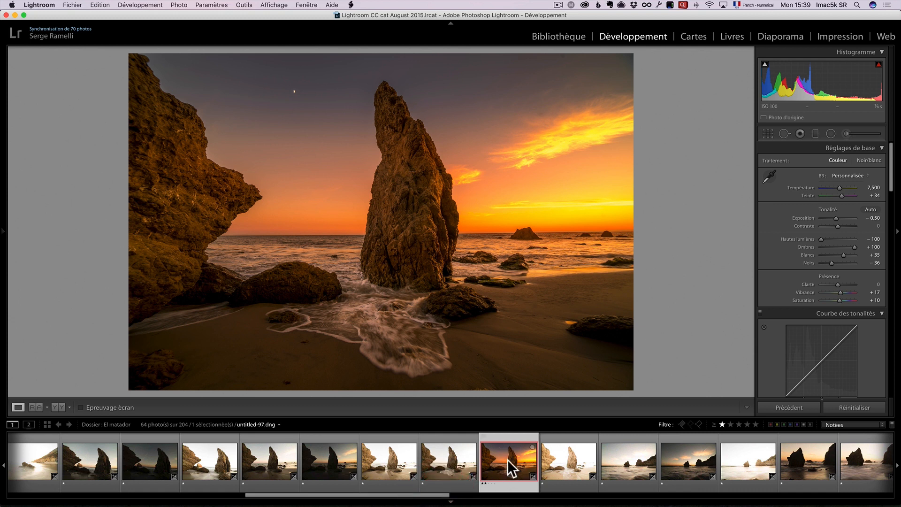
{"action": "key", "text": "backslash"}
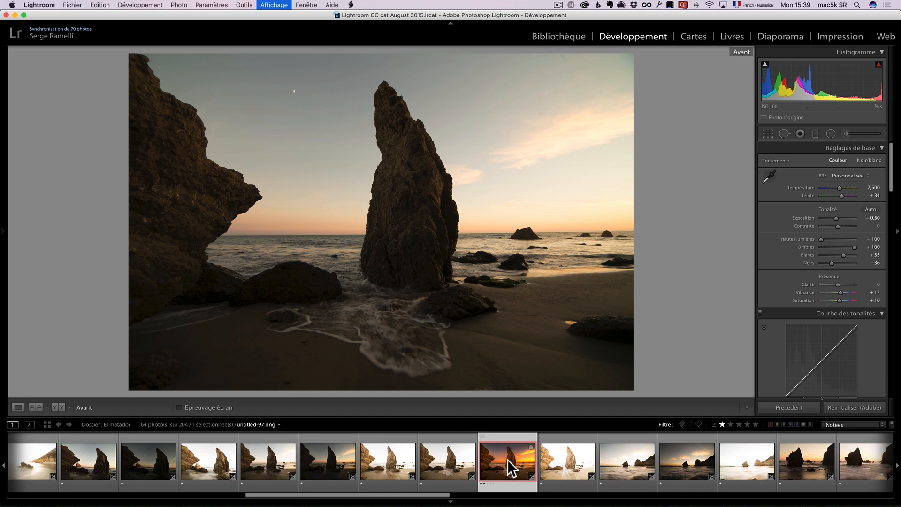
{"action": "key", "text": "backslash"}
{"action": "key", "text": "backslash"}
{"action": "key", "text": "backslash"}
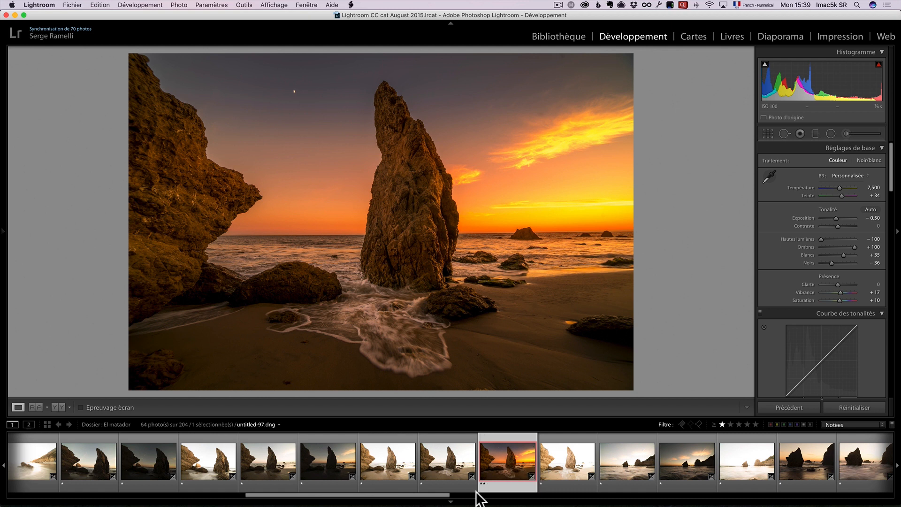
Step: Look through the remaining bracketed beach photos and open untitled-172.dng, the two sea stacks silhouetted against the sunset
{"action": "left_click_drag", "start_coordinate": [445, 495], "coordinate": [668, 492]}
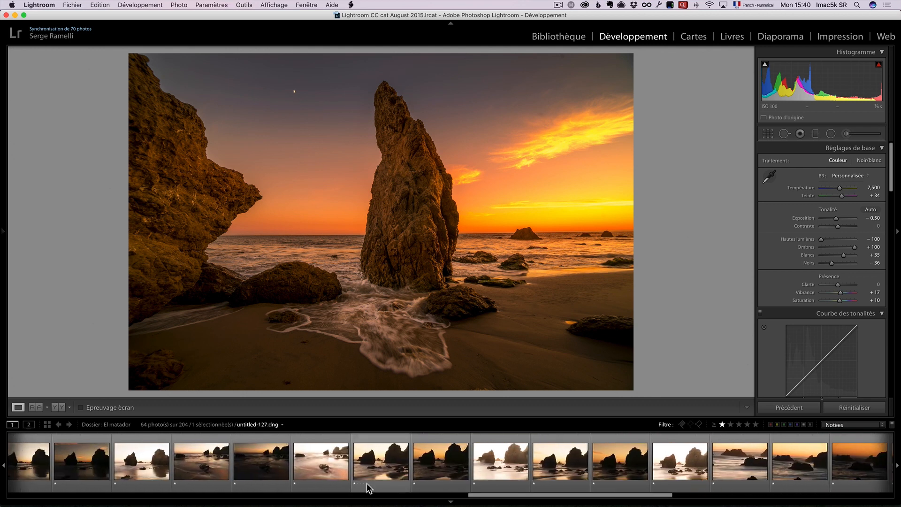
{"action": "left_click", "coordinate": [200, 469]}
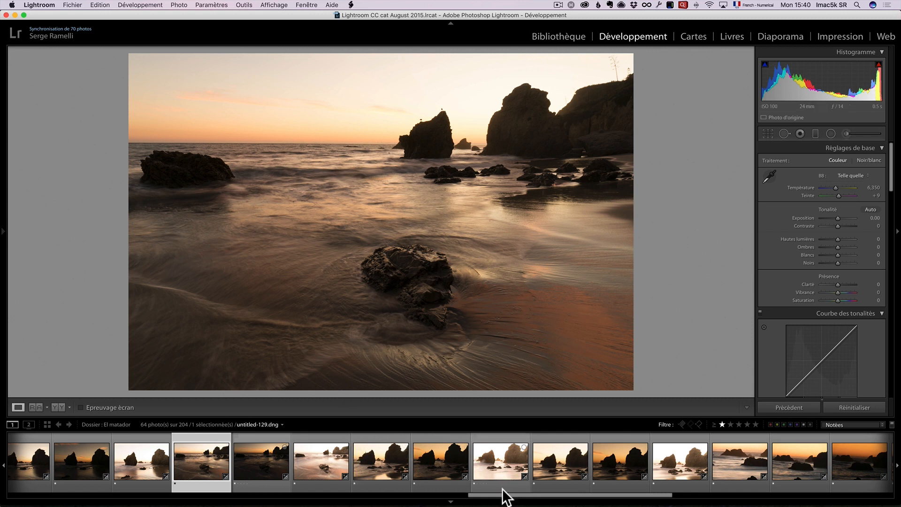
{"action": "left_click_drag", "start_coordinate": [506, 495], "coordinate": [523, 495]}
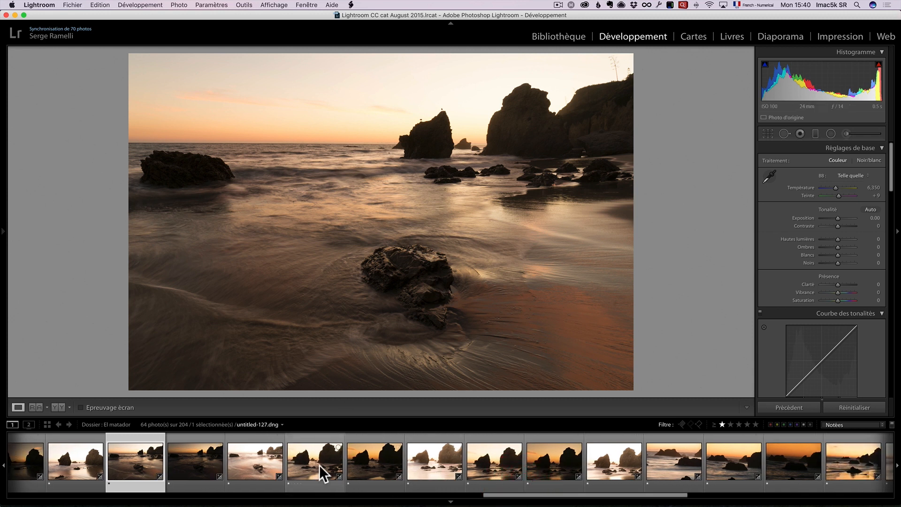
{"action": "left_click", "coordinate": [319, 464]}
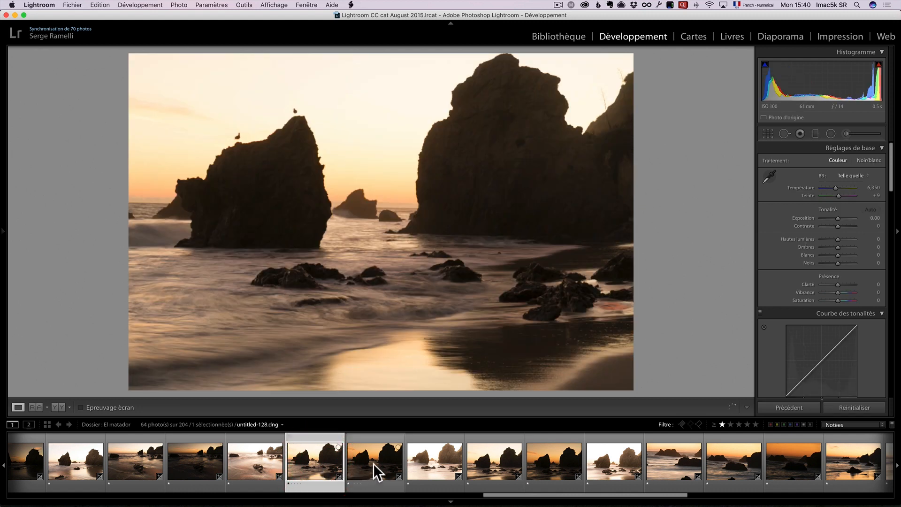
{"action": "left_click", "coordinate": [373, 463]}
{"action": "left_click", "coordinate": [425, 460]}
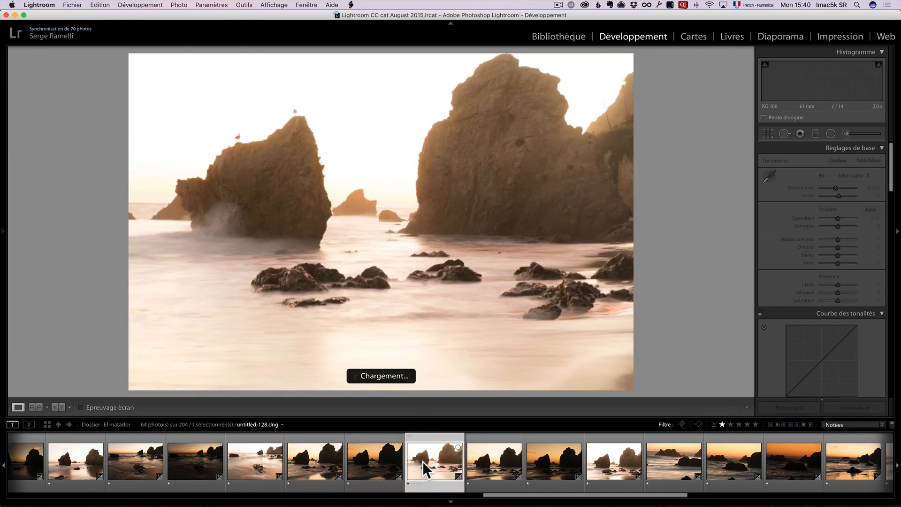
{"action": "left_click_drag", "start_coordinate": [513, 496], "coordinate": [551, 495]}
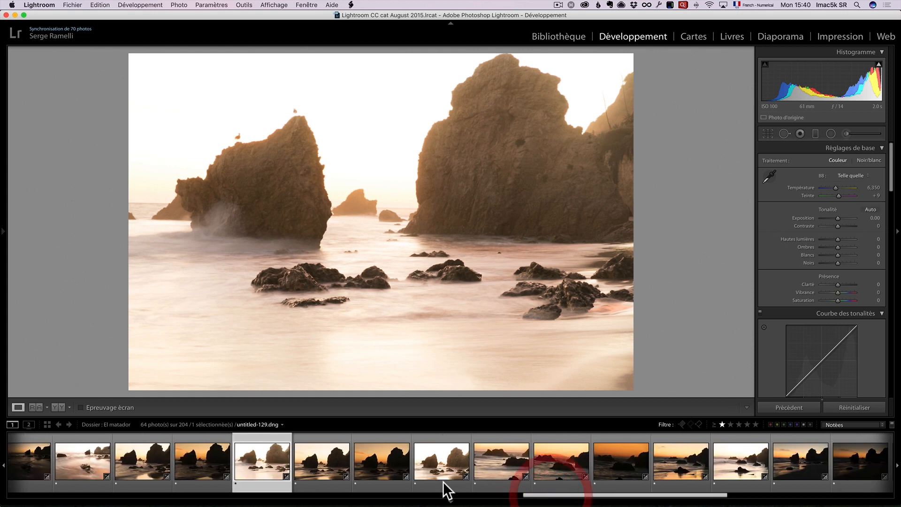
{"action": "left_click", "coordinate": [500, 471]}
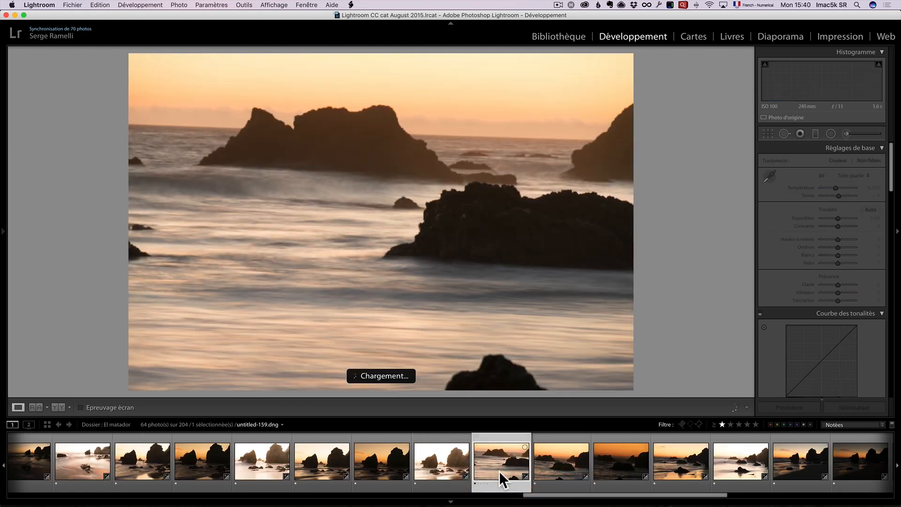
{"action": "left_click_drag", "start_coordinate": [563, 496], "coordinate": [677, 496]}
{"action": "left_click", "coordinate": [594, 464]}
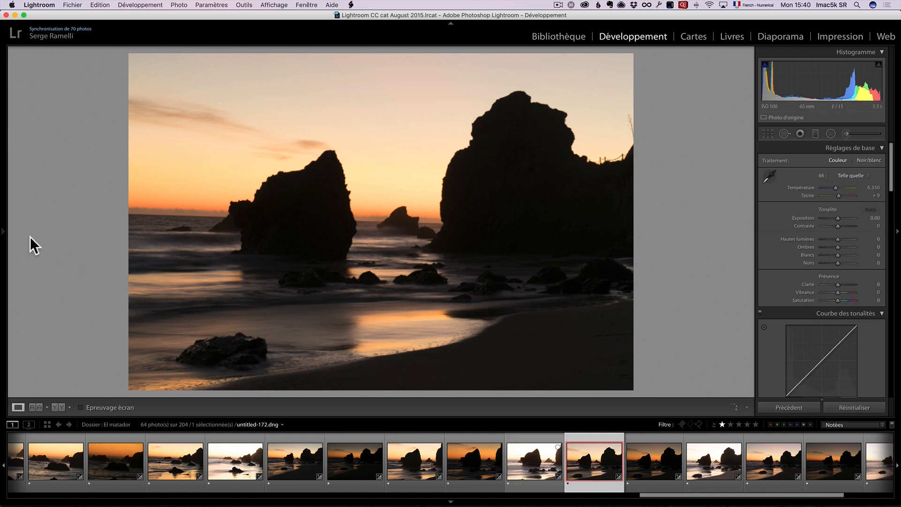
Step: Browse the develop presets and compare untitled-172.dng with its darker bracket untitled-173.dng
{"action": "left_click", "coordinate": [4, 231]}
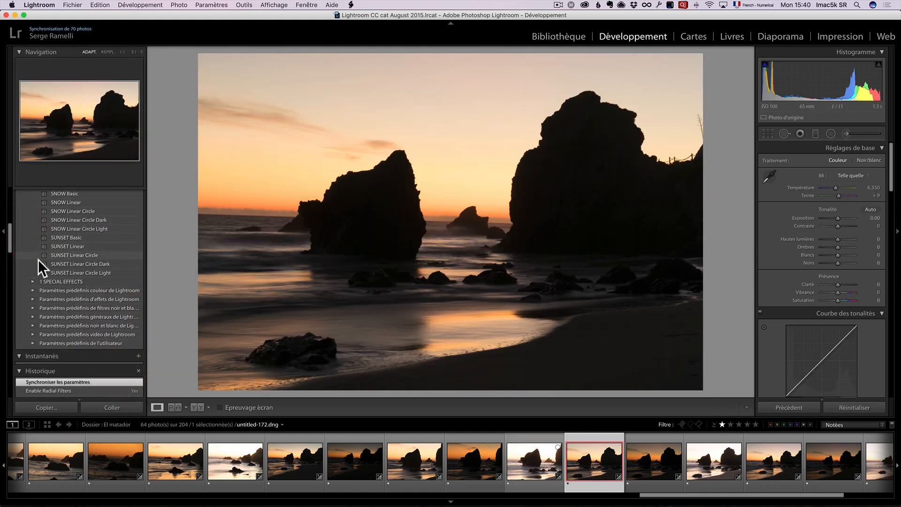
{"action": "scroll", "coordinate": [74, 261], "scroll_direction": "up", "scroll_amount": 5}
{"action": "scroll", "coordinate": [72, 261], "scroll_direction": "up", "scroll_amount": 2}
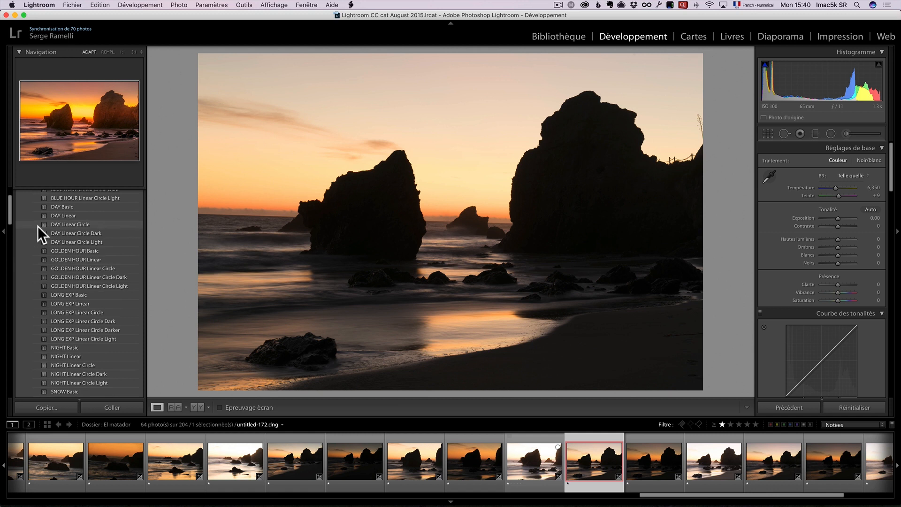
{"action": "left_click_drag", "start_coordinate": [10, 206], "coordinate": [10, 203]}
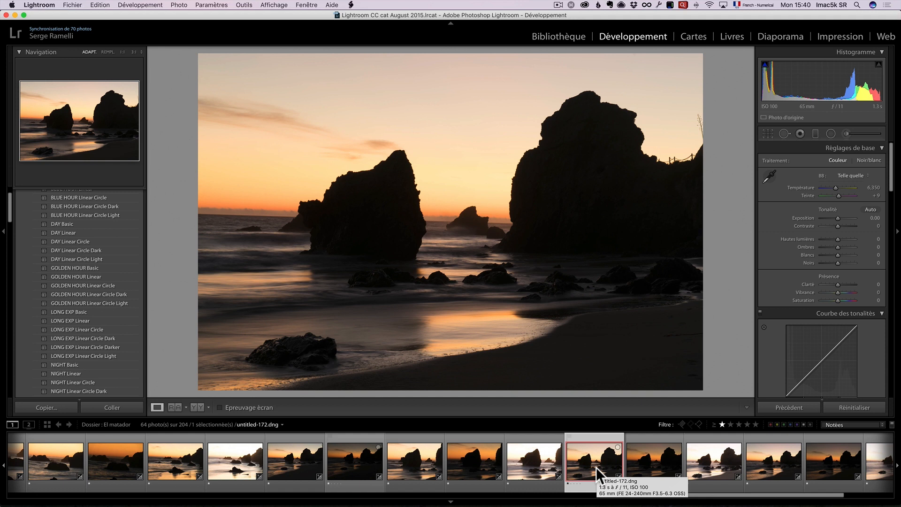
{"action": "left_click", "coordinate": [654, 467]}
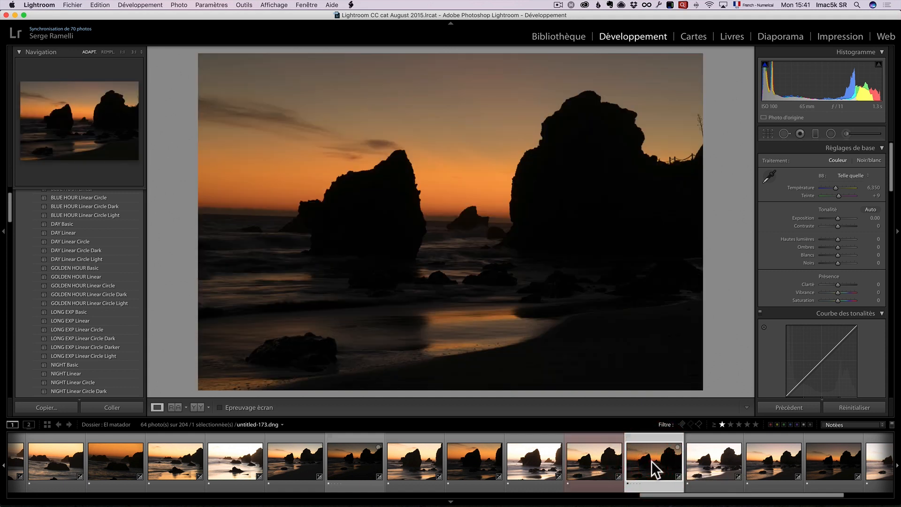
{"action": "left_click", "coordinate": [597, 461]}
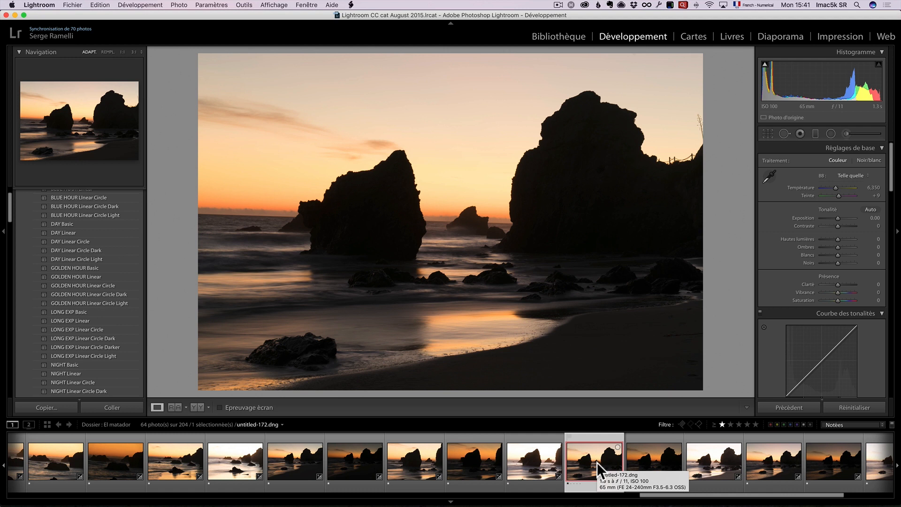
{"action": "left_click", "coordinate": [637, 462]}
{"action": "left_click", "coordinate": [595, 459]}
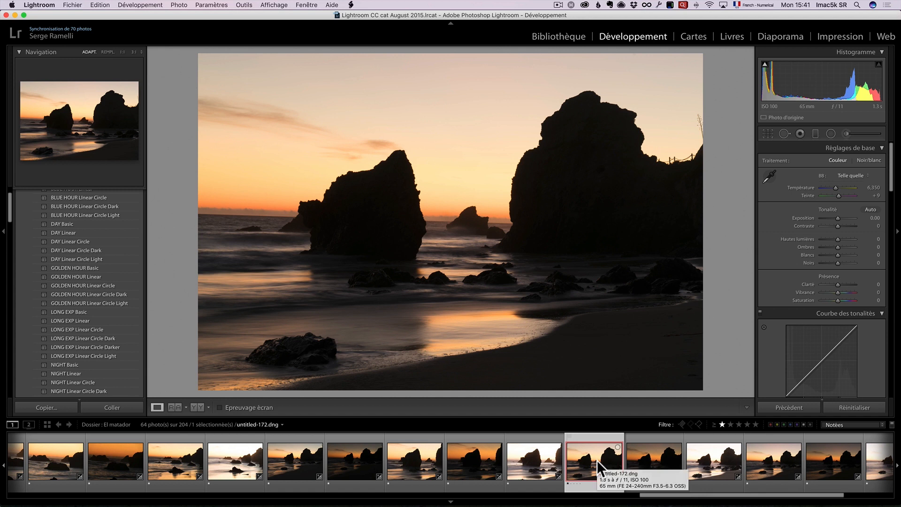
Step: Apply the GOLDEN HOUR Linear Circle preset to untitled-172.dng and hide the preset list
{"action": "mouse_move", "coordinate": [10, 216]}
{"action": "left_mouse_down"}
{"action": "mouse_move", "coordinate": [11, 207]}
{"action": "mouse_move", "coordinate": [11, 222]}
{"action": "left_mouse_up"}
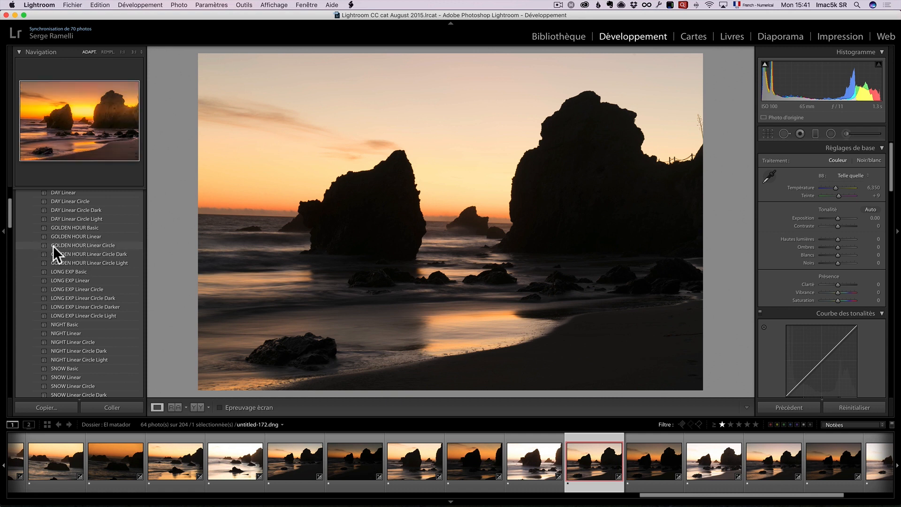
{"action": "left_click", "coordinate": [101, 244]}
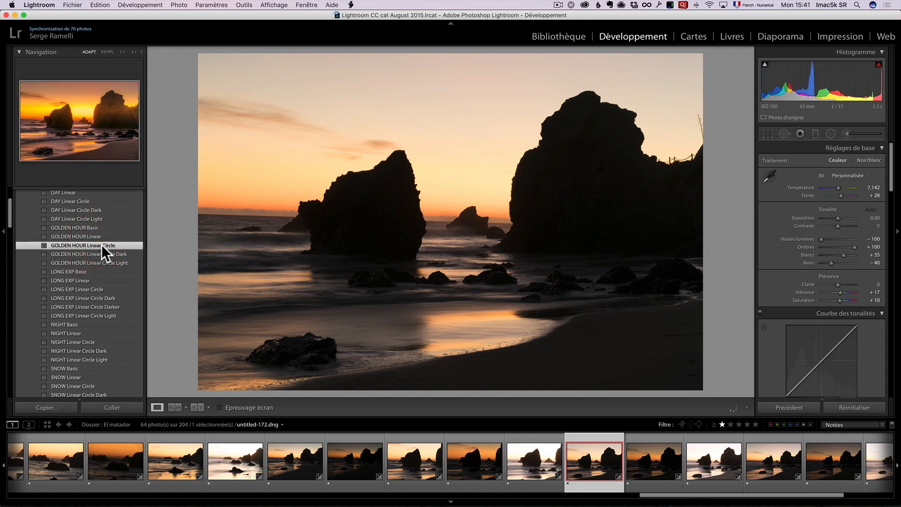
{"action": "left_click", "coordinate": [100, 245]}
{"action": "left_click", "coordinate": [4, 232]}
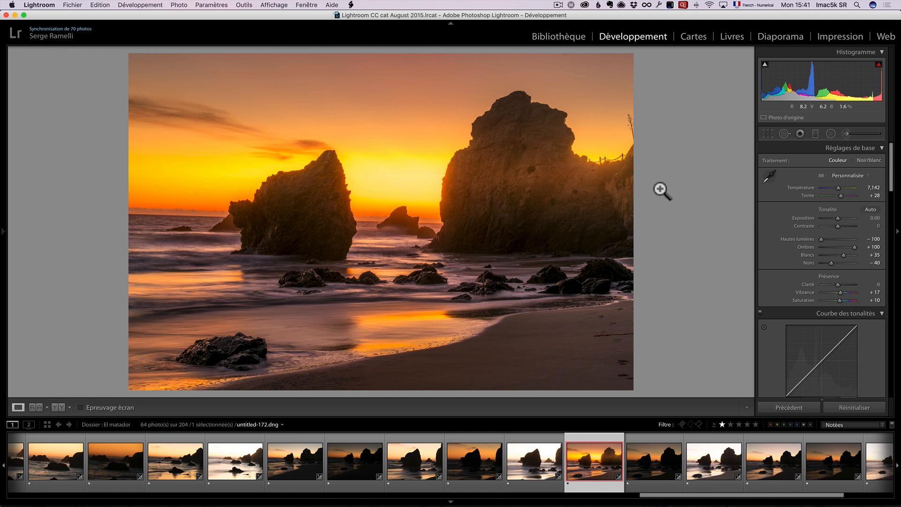
Step: Erase the sun-glow radial filter from the edges of both sea stacks with an auto-masking brush of size 20
{"action": "left_click", "coordinate": [830, 134]}
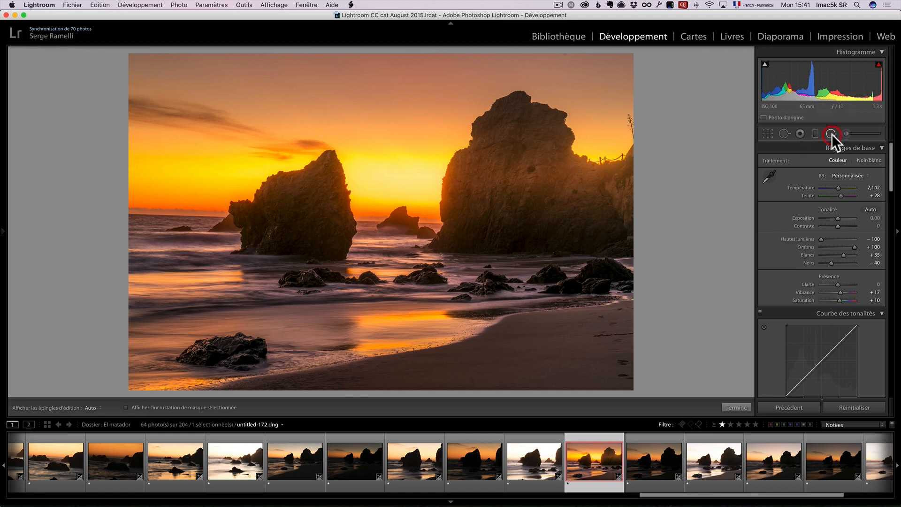
{"action": "left_click", "coordinate": [555, 176]}
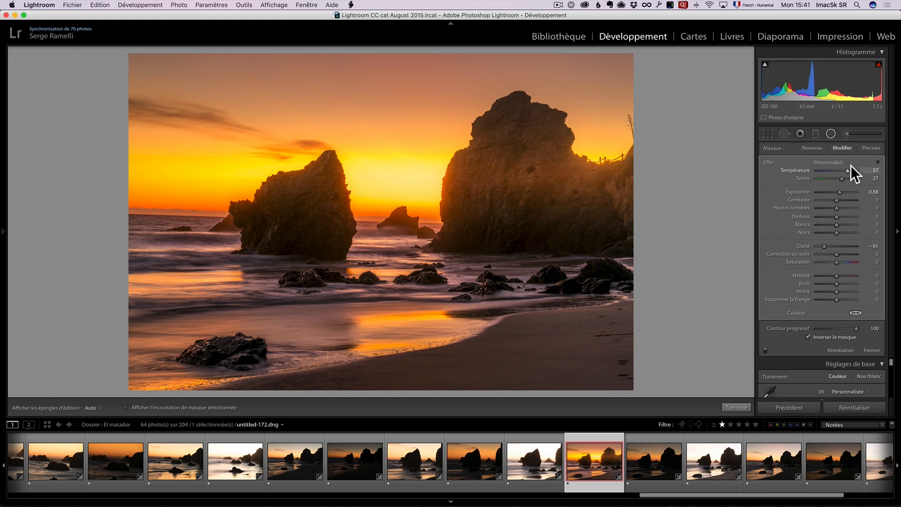
{"action": "left_click", "coordinate": [868, 148]}
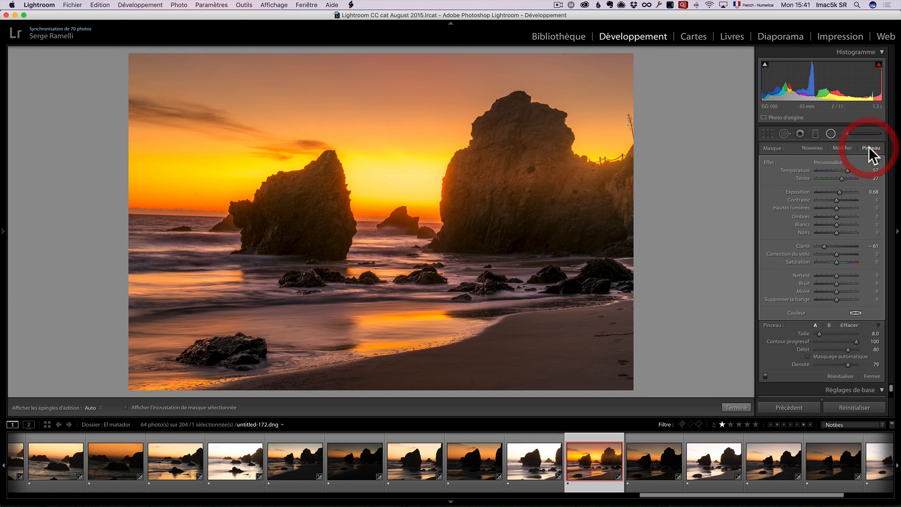
{"action": "left_click", "coordinate": [848, 324]}
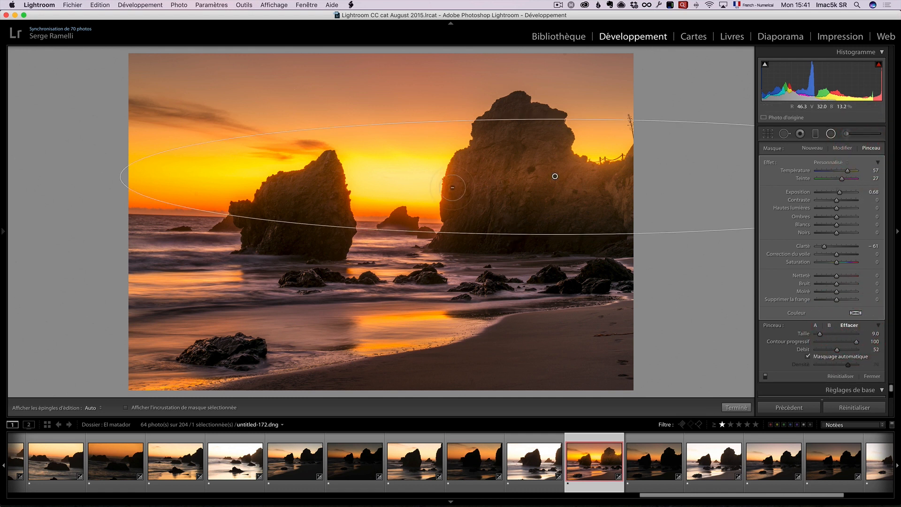
{"action": "scroll", "coordinate": [452, 187], "scroll_direction": "down", "scroll_amount": 4}
{"action": "key", "text": "h"}
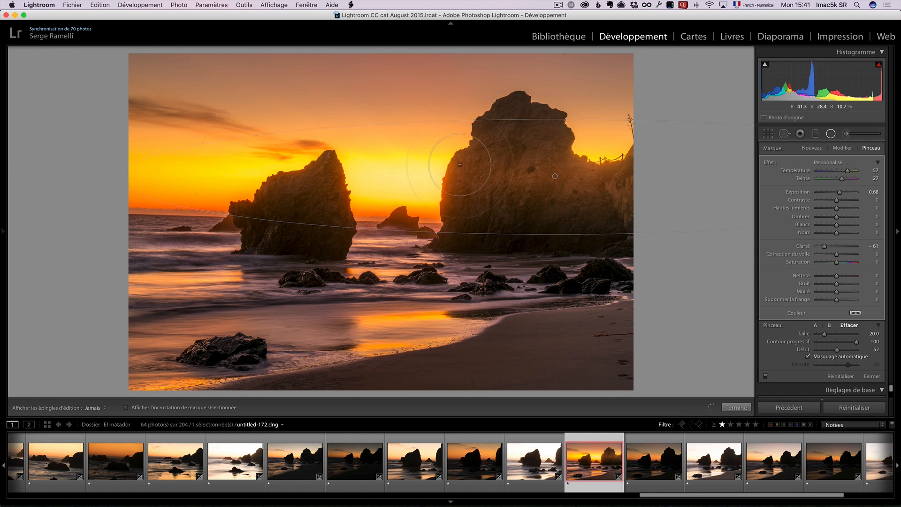
{"action": "key", "text": "h"}
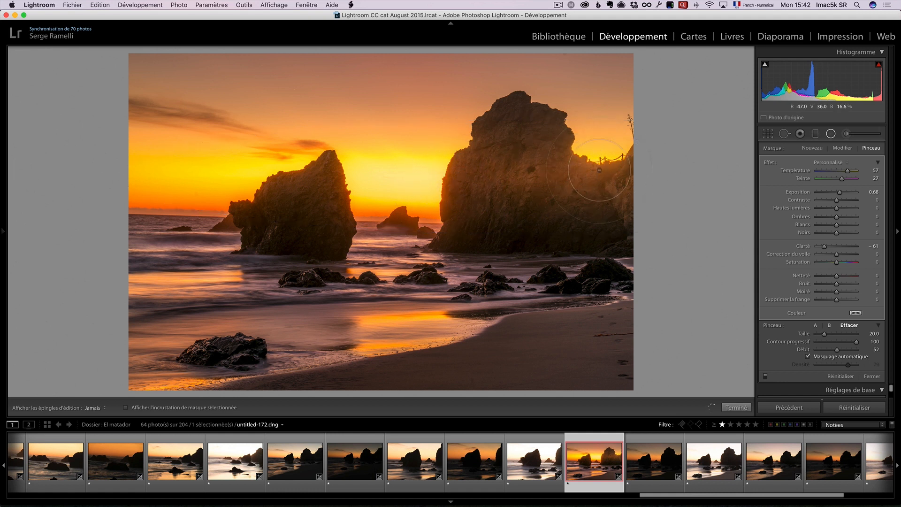
{"action": "key", "text": "h"}
{"action": "key", "text": "h"}
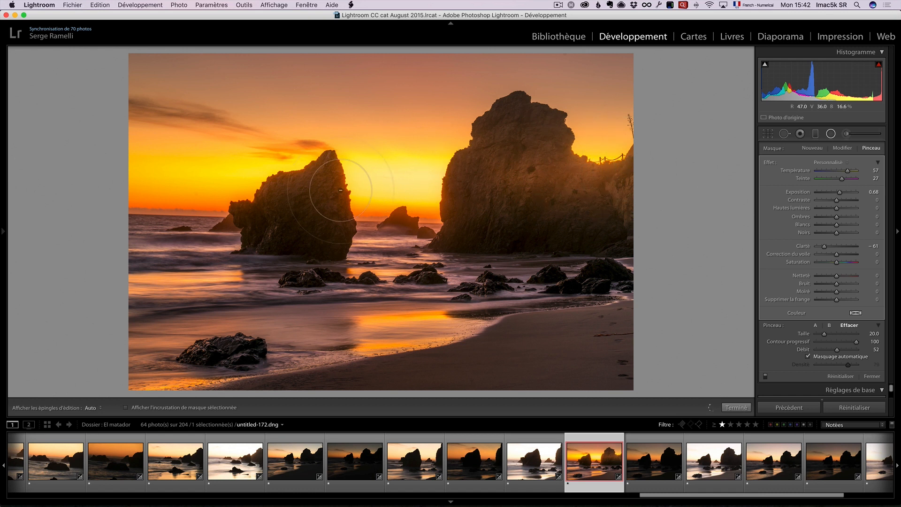
{"action": "key", "text": "h"}
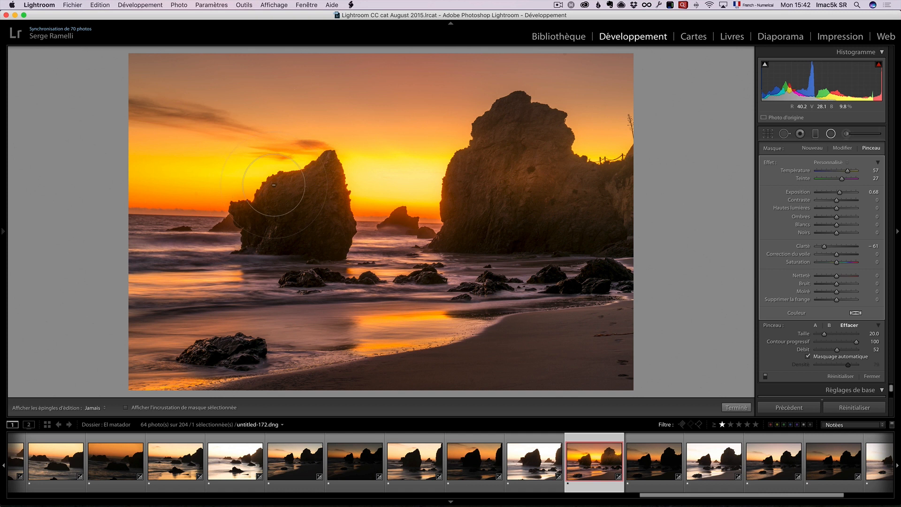
{"action": "key", "text": "h"}
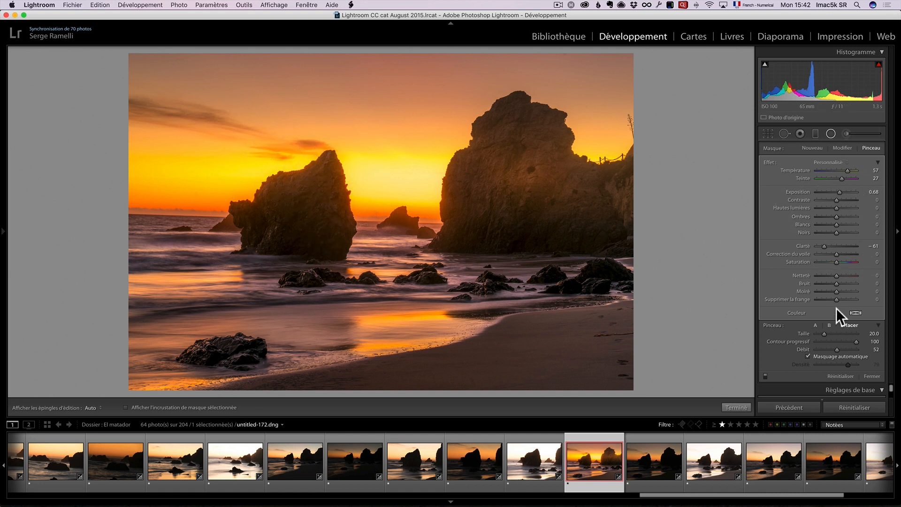
Step: Erase the remaining radial filter glow inside both sea stacks with auto masking off and a smaller brush, and finish the filter edit
{"action": "left_click", "coordinate": [840, 356]}
{"action": "scroll", "coordinate": [530, 183], "scroll_direction": "down", "scroll_amount": 4}
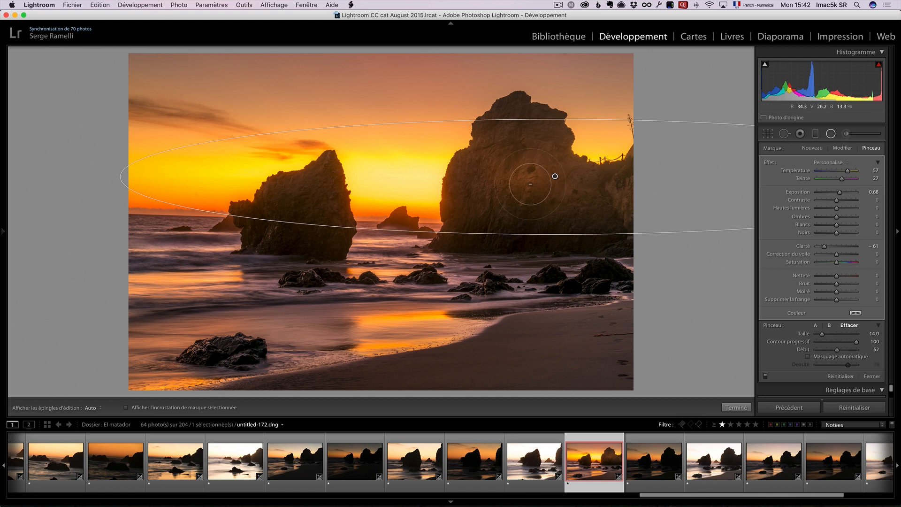
{"action": "key", "text": "h"}
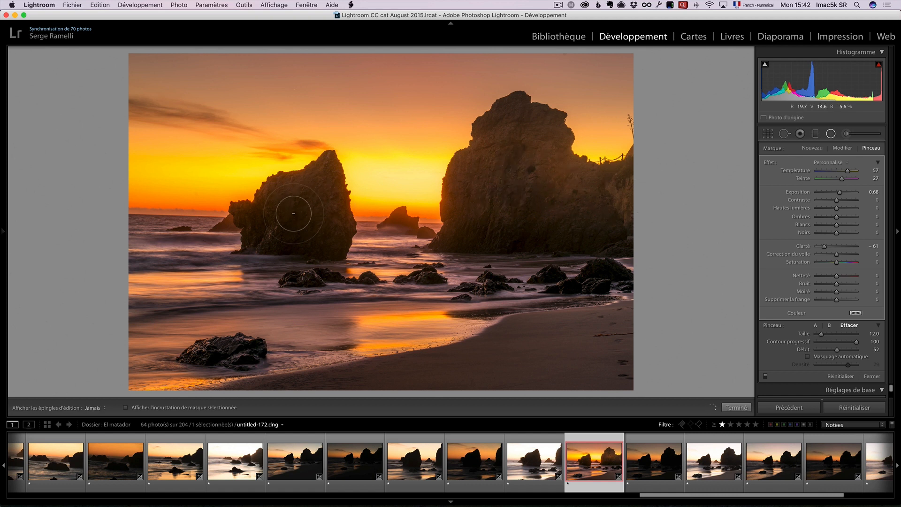
{"action": "key", "text": "h"}
{"action": "key", "text": "h"}
{"action": "left_click", "coordinate": [744, 406]}
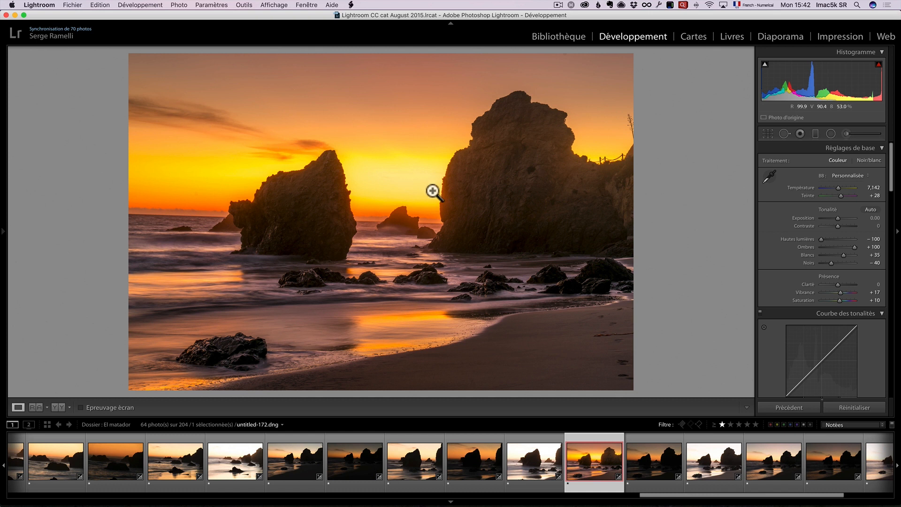
Step: Try lower vibrance and saturation on the photo, settling on vibrance +17 and saturation +6
{"action": "double_click", "coordinate": [839, 292]}
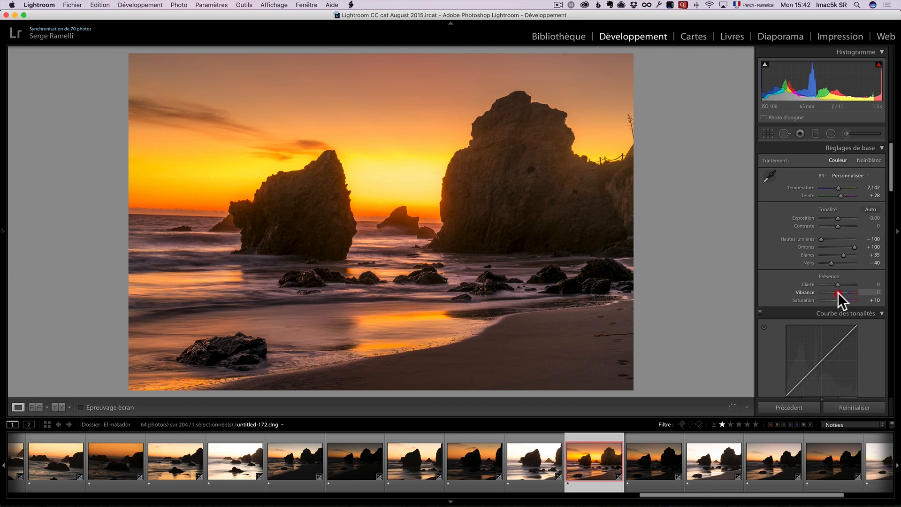
{"action": "left_click_drag", "start_coordinate": [839, 300], "coordinate": [837, 299]}
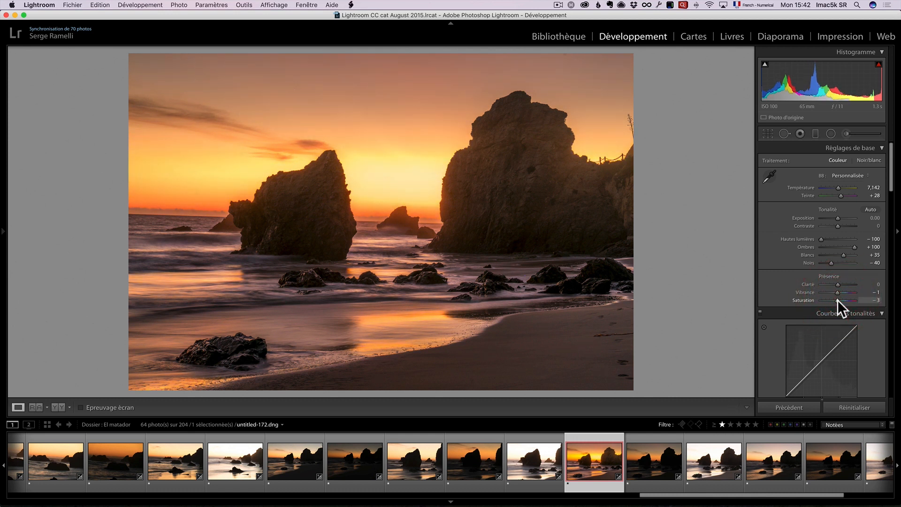
{"action": "left_click_drag", "start_coordinate": [838, 293], "coordinate": [837, 300]}
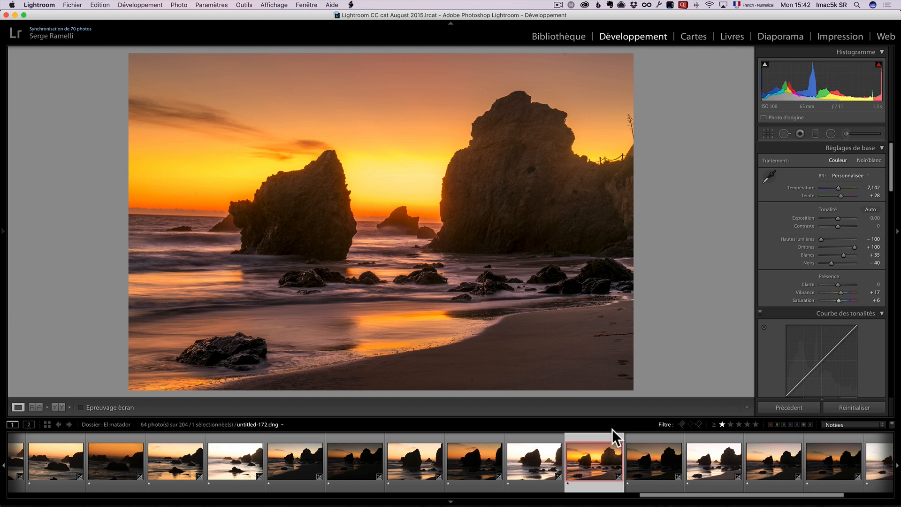
Step: Compare the finished sea stacks photo with its unedited original and view it full screen
{"action": "key", "text": "backslash"}
{"action": "key", "text": "backslash"}
{"action": "key", "text": "f"}
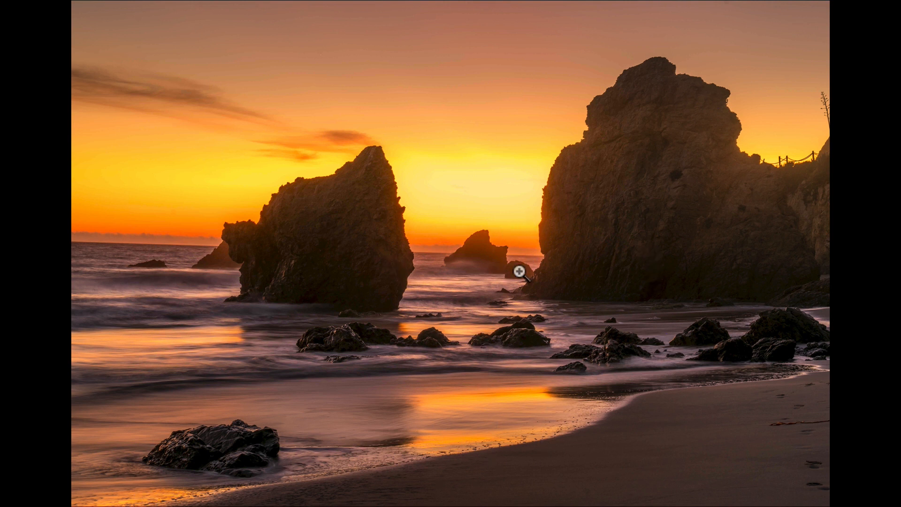
{"action": "key", "text": "f"}
{"action": "left_click", "coordinate": [597, 433]}
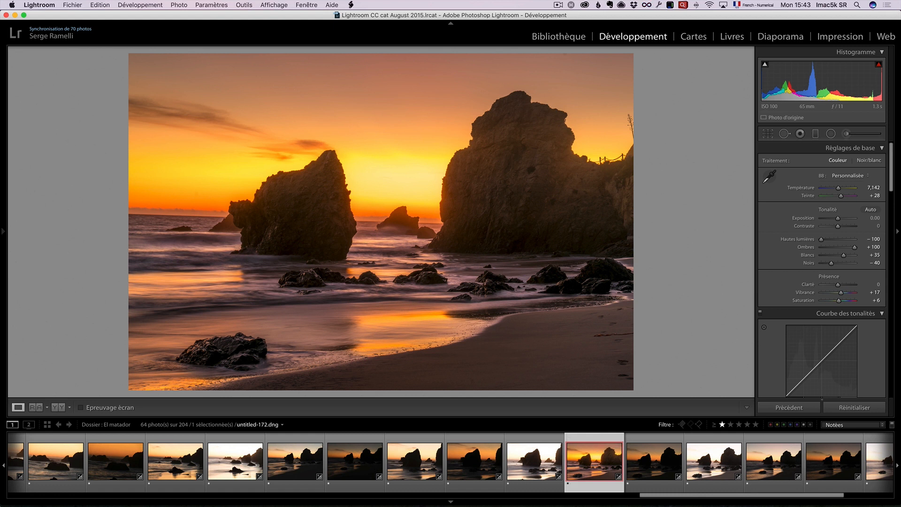
{"action": "key", "text": "f"}
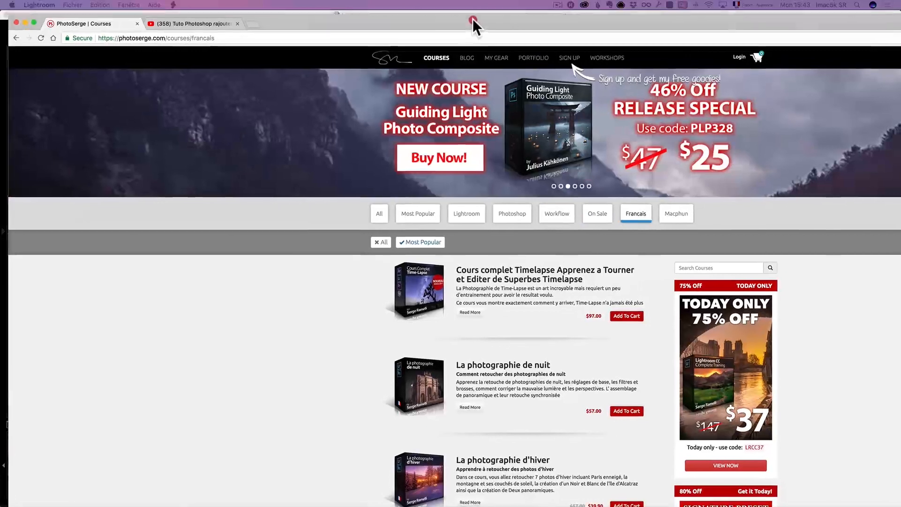
Step: Switch to Chrome and open the photoserge.com courses page filtered to the Francais courses
{"action": "left_click_drag", "start_coordinate": [474, 21], "coordinate": [465, 16]}
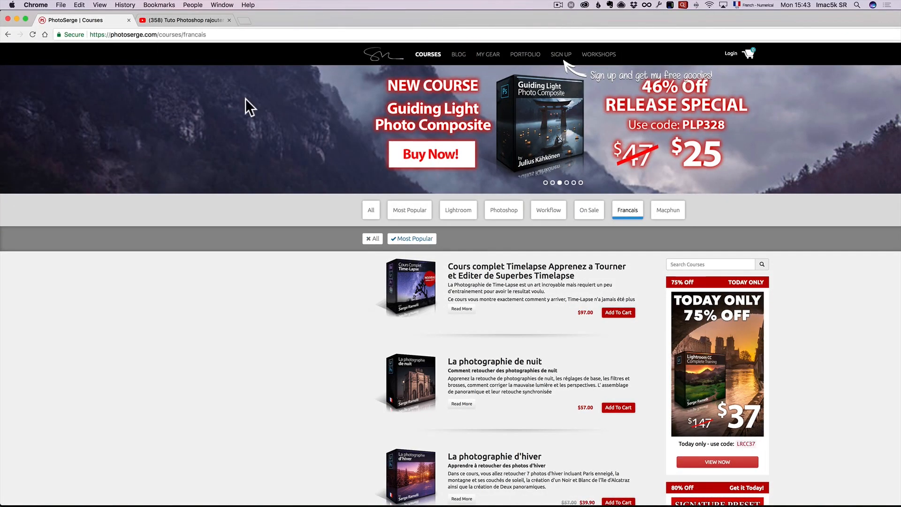
{"action": "left_click", "coordinate": [428, 55]}
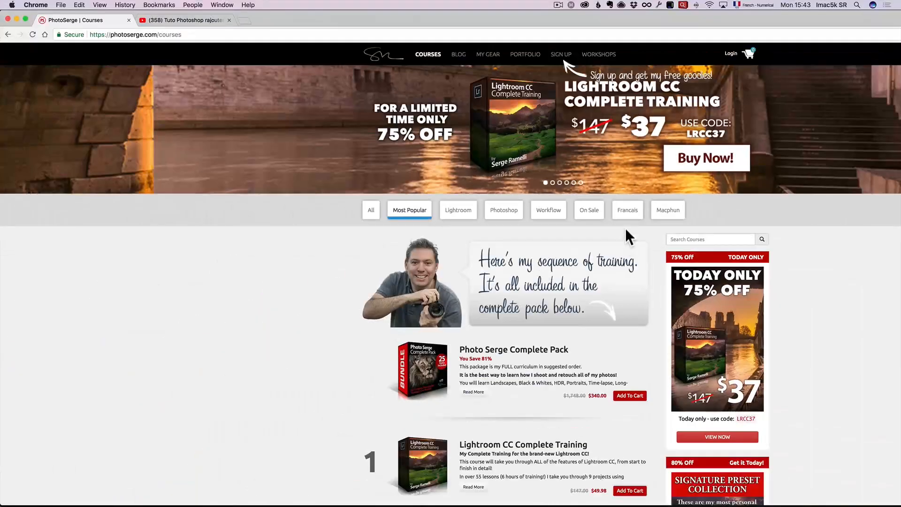
{"action": "left_click", "coordinate": [606, 211]}
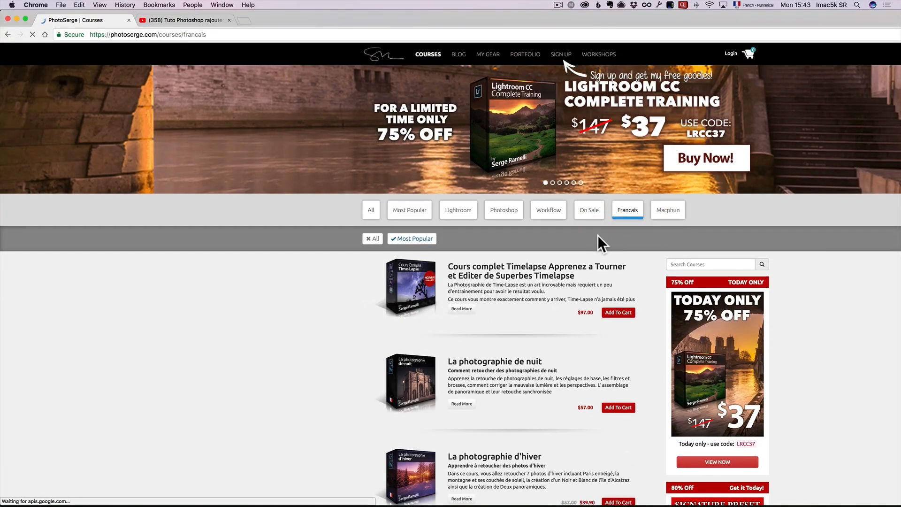
Step: Look through the list of French photography and retouching courses, from the Timelapse course down to the Lightroom ones
{"action": "scroll", "coordinate": [598, 235], "scroll_direction": "down", "scroll_amount": 3}
{"action": "scroll", "coordinate": [598, 235], "scroll_direction": "down", "scroll_amount": 3}
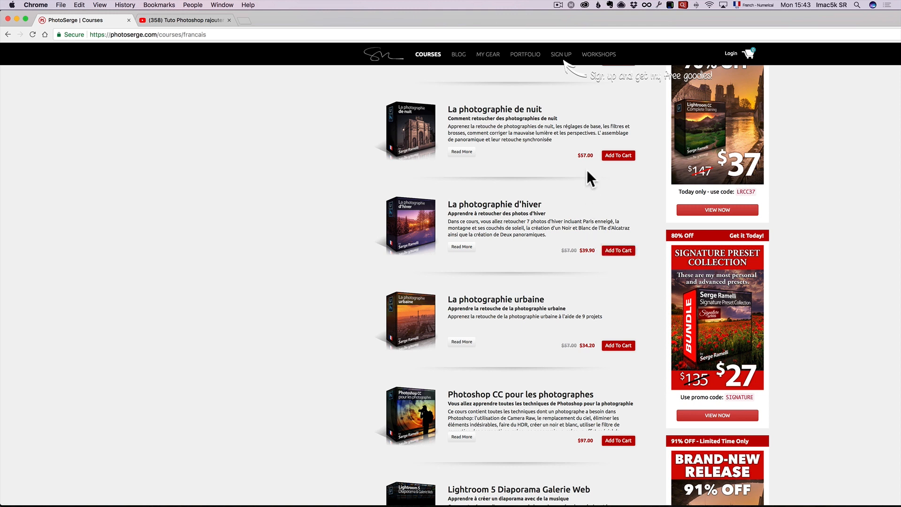
{"action": "scroll", "coordinate": [593, 212], "scroll_direction": "up", "scroll_amount": 5}
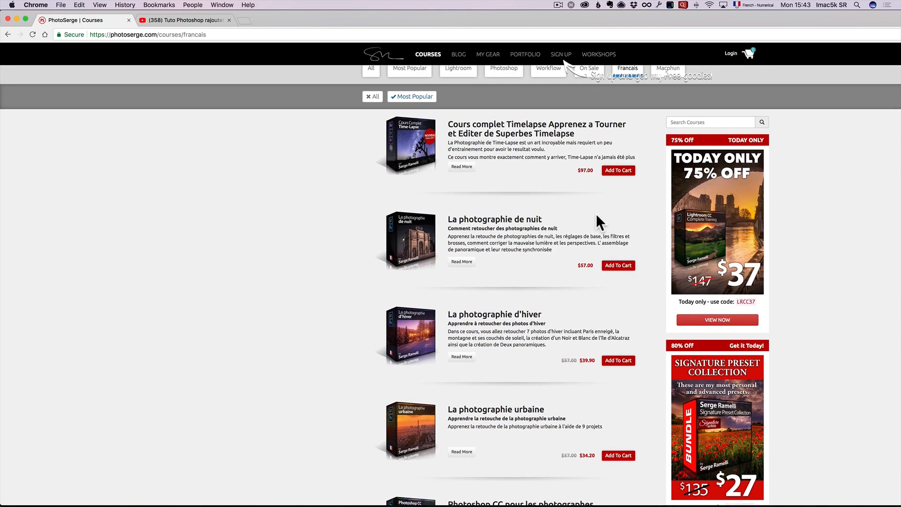
{"action": "scroll", "coordinate": [593, 212], "scroll_direction": "down", "scroll_amount": 5}
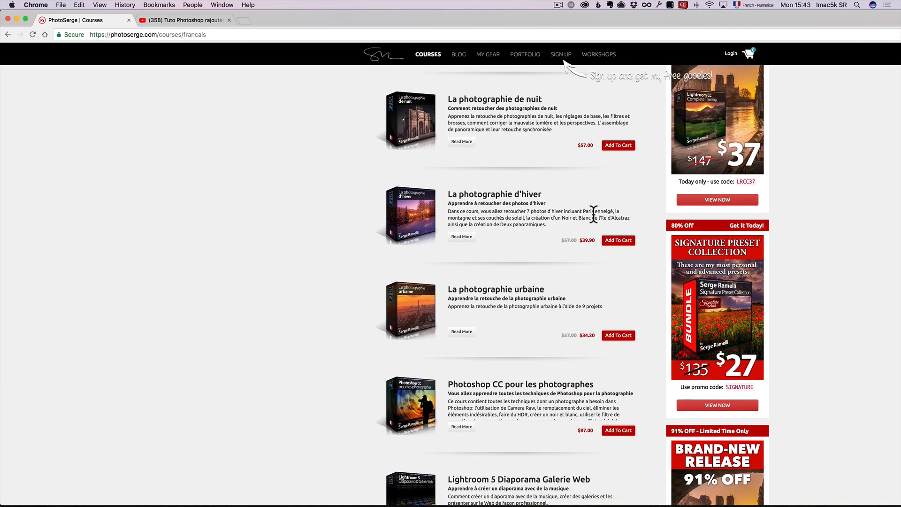
{"action": "scroll", "coordinate": [593, 213], "scroll_direction": "down", "scroll_amount": 5}
{"action": "scroll", "coordinate": [593, 212], "scroll_direction": "up", "scroll_amount": 15}
{"action": "scroll", "coordinate": [592, 213], "scroll_direction": "down", "scroll_amount": 2}
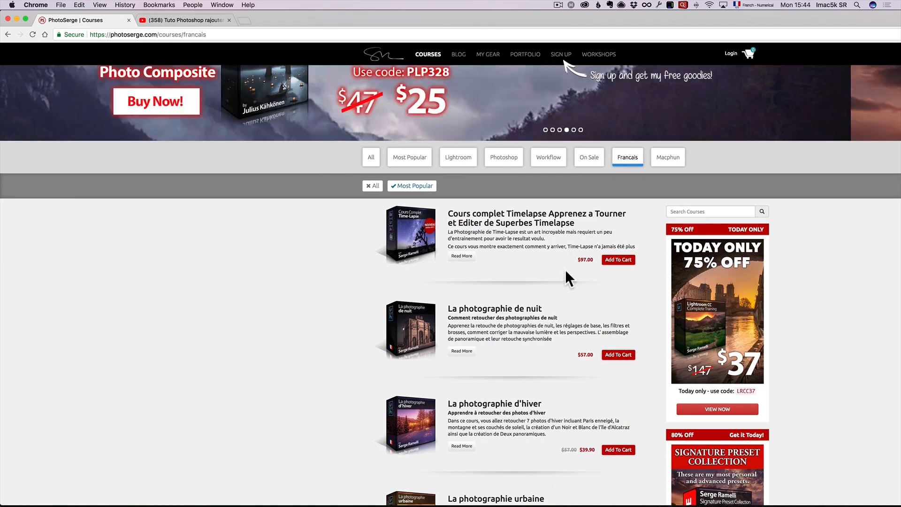
{"action": "scroll", "coordinate": [573, 254], "scroll_direction": "down", "scroll_amount": 9}
{"action": "scroll", "coordinate": [554, 337], "scroll_direction": "down", "scroll_amount": 1}
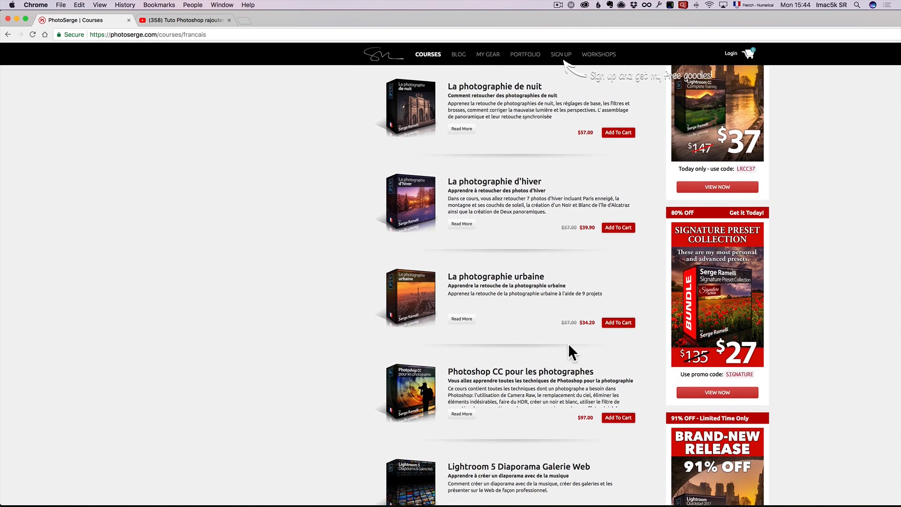
{"action": "scroll", "coordinate": [573, 307], "scroll_direction": "up", "scroll_amount": 11}
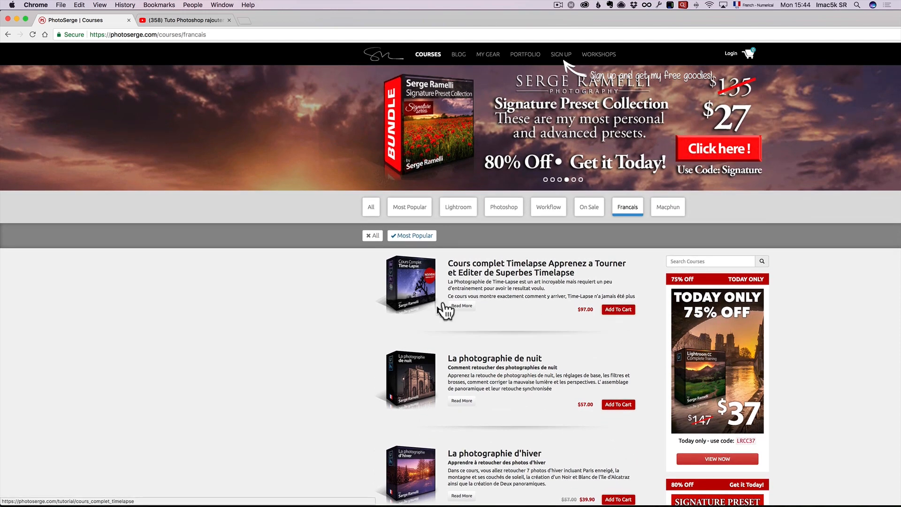
{"action": "scroll", "coordinate": [507, 302], "scroll_direction": "down", "scroll_amount": 2}
{"action": "scroll", "coordinate": [507, 300], "scroll_direction": "down", "scroll_amount": 10}
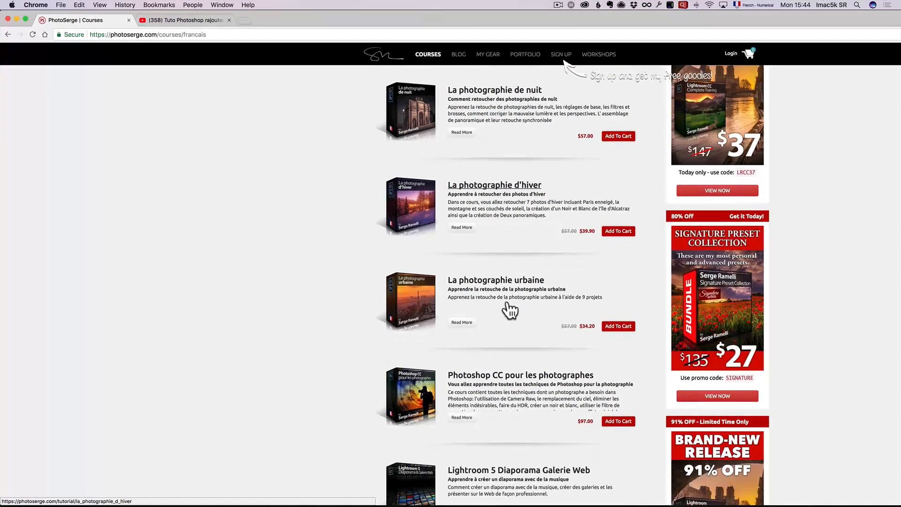
{"action": "scroll", "coordinate": [510, 310], "scroll_direction": "down", "scroll_amount": 6}
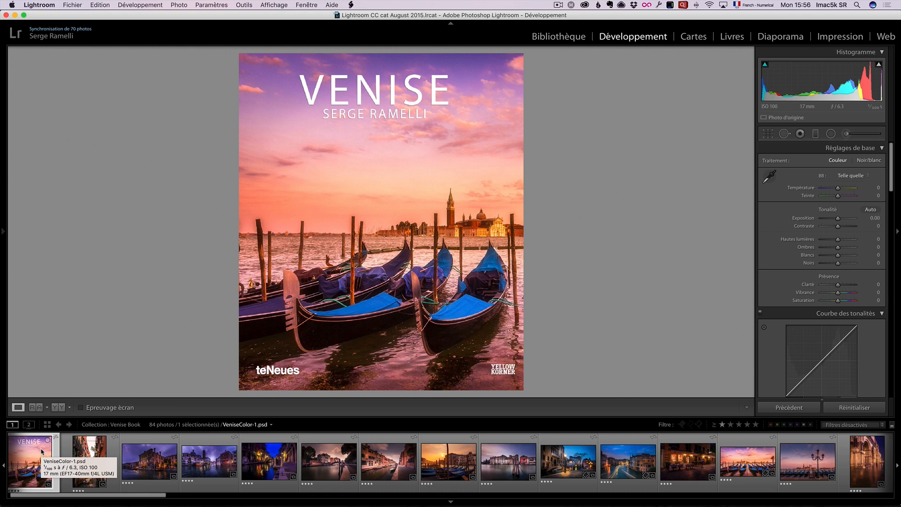
Step: Switch to Lightroom and view the Venise cover, the gondola row and the golden sunset photo in the Venise Book collection
{"action": "left_click", "coordinate": [49, 456]}
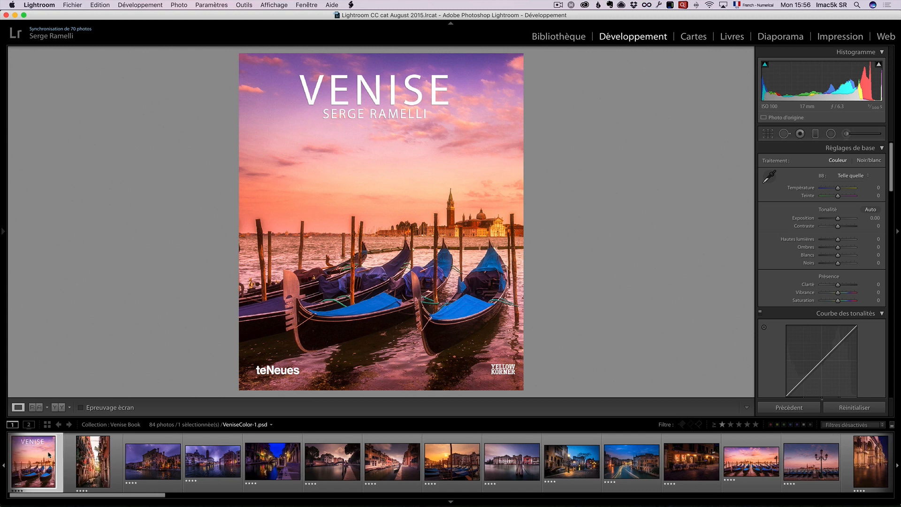
{"action": "left_click", "coordinate": [735, 468]}
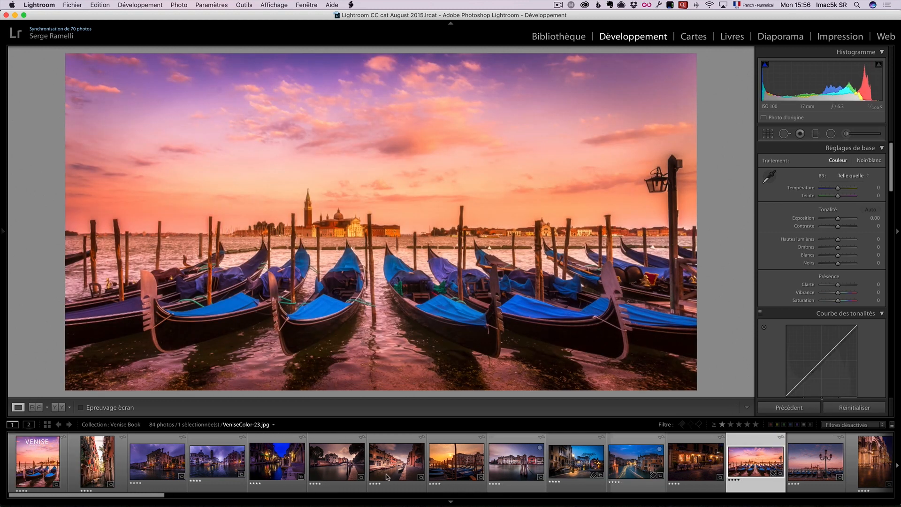
{"action": "left_click", "coordinate": [453, 458]}
Step: View the orange carnival masks photo VeniseColor-39.jpg and the misty lagoon photo VeniseColor-64.jpg further along the collection
{"action": "scroll", "coordinate": [453, 458], "scroll_direction": "right", "scroll_amount": 10}
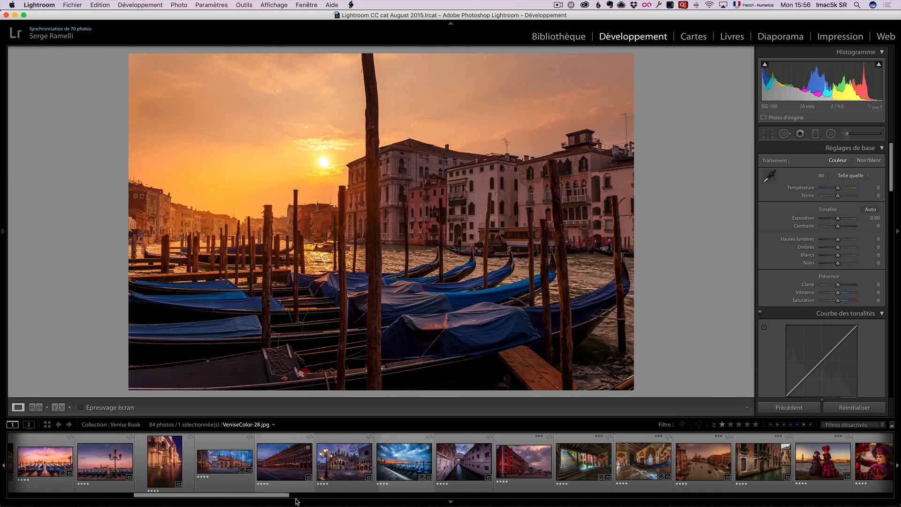
{"action": "left_click_drag", "start_coordinate": [281, 496], "coordinate": [371, 496]}
{"action": "left_click", "coordinate": [426, 463]}
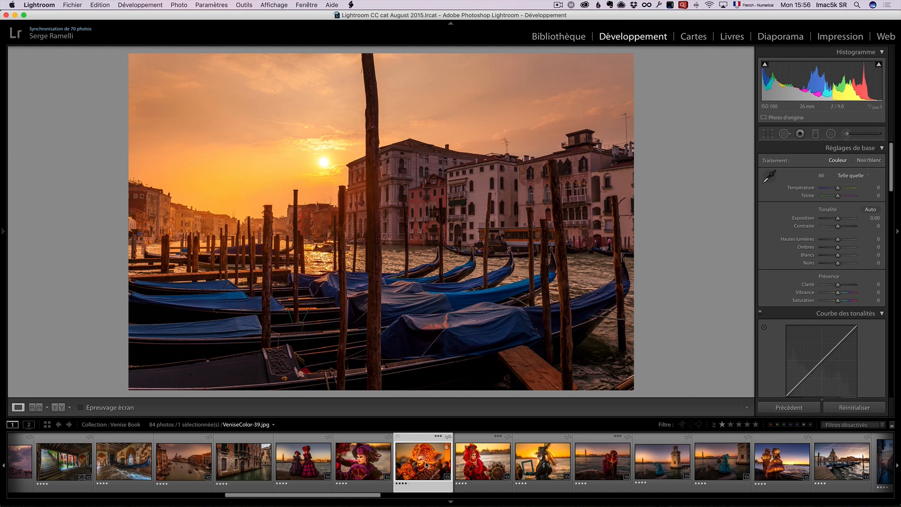
{"action": "left_click_drag", "start_coordinate": [373, 496], "coordinate": [436, 498]}
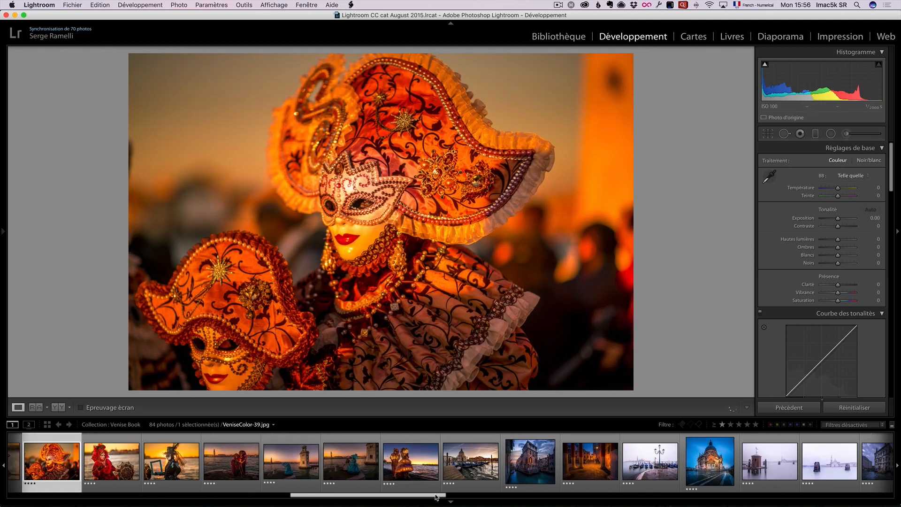
{"action": "left_click_drag", "start_coordinate": [436, 497], "coordinate": [482, 499]}
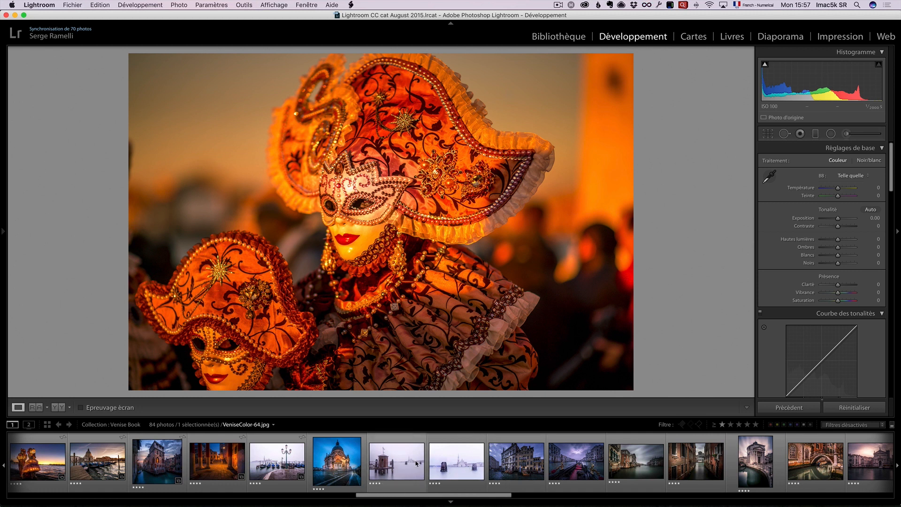
{"action": "left_click", "coordinate": [421, 487]}
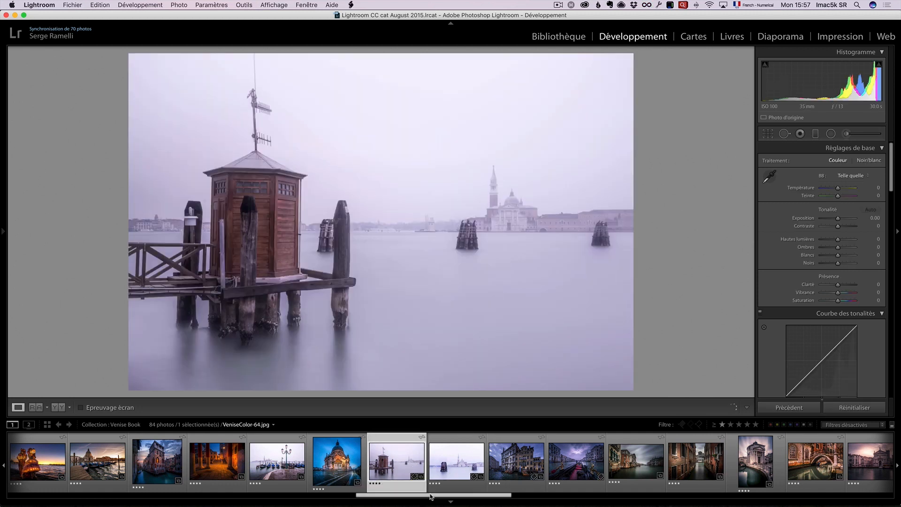
Step: View the church reflection photo VeniseColor-51.jpg, the brick bell tower VeniseColor-58.jpg and the square through arches VeniseColor-75.jpg
{"action": "left_click_drag", "start_coordinate": [431, 496], "coordinate": [577, 496]}
{"action": "left_click", "coordinate": [676, 467]}
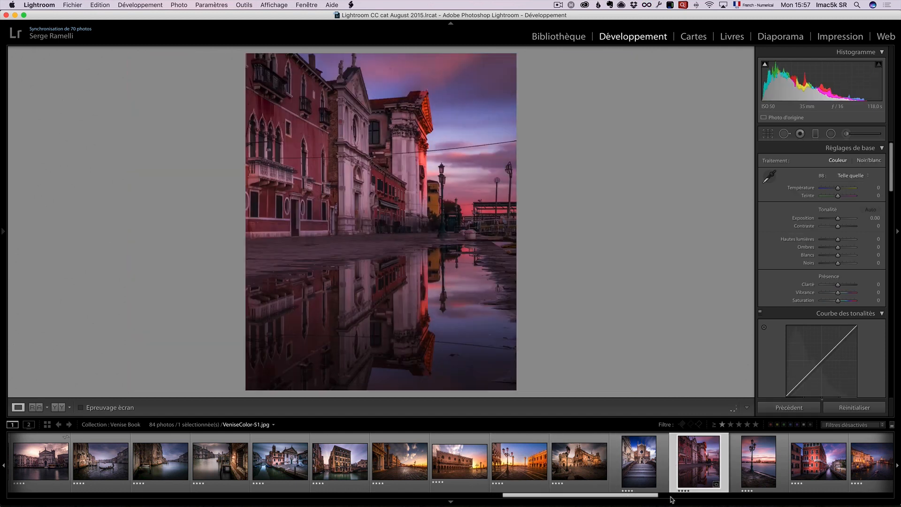
{"action": "left_click", "coordinate": [672, 496]}
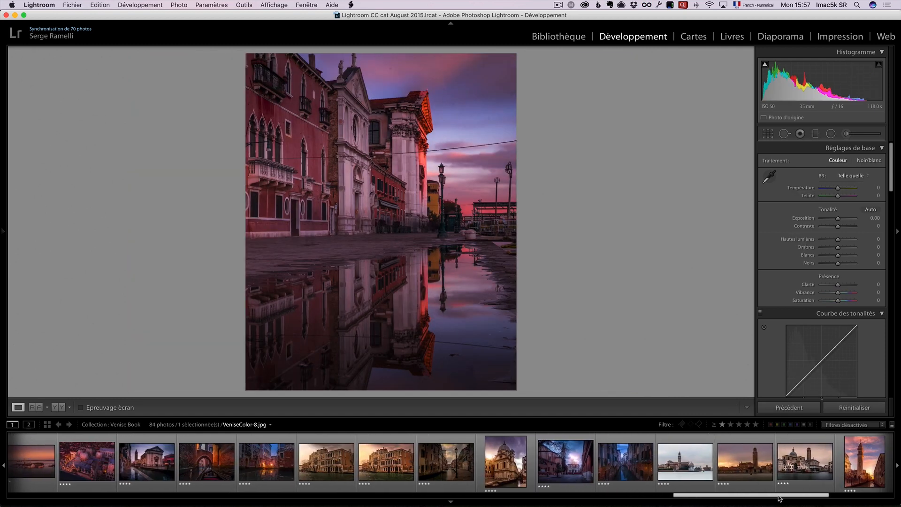
{"action": "left_click", "coordinate": [749, 466]}
{"action": "left_click_drag", "start_coordinate": [792, 497], "coordinate": [855, 498]}
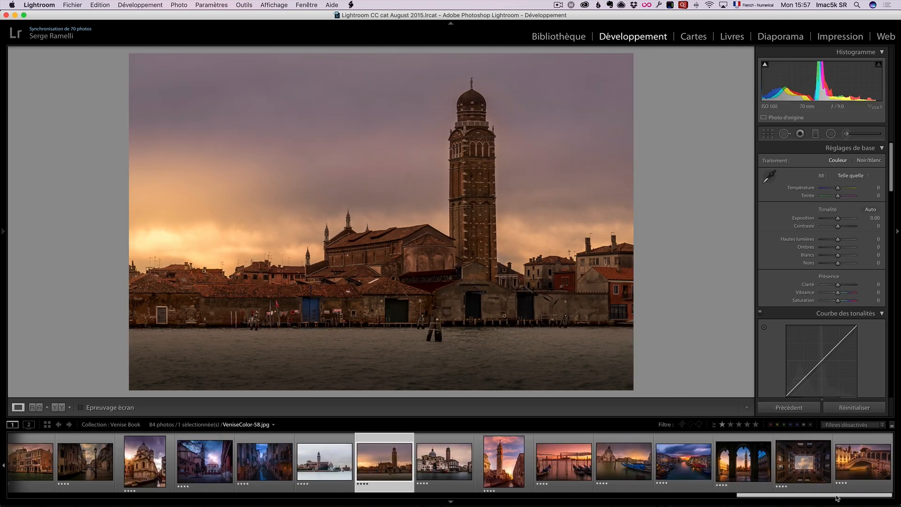
{"action": "left_click", "coordinate": [740, 462]}
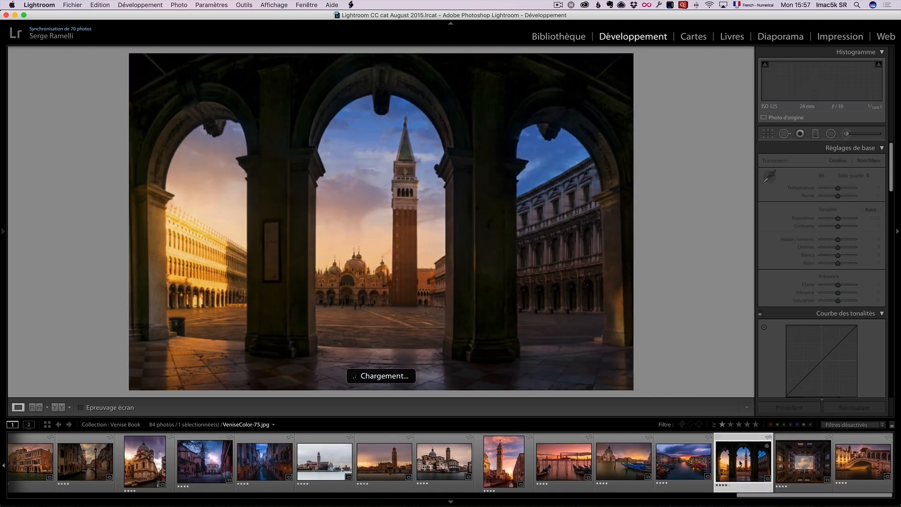